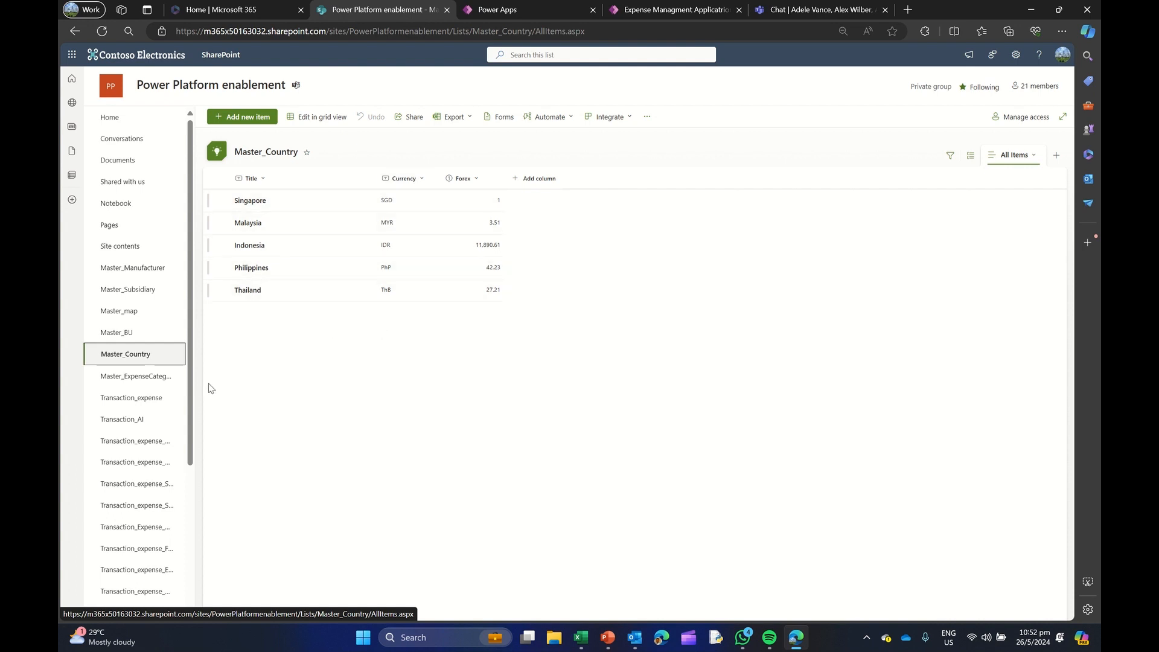
Examine the Transaction_expense list in SharePoint and the Power Fx functions slide in PowerPoint, and return to the Power Apps dashboard screen
left_click(143, 400)
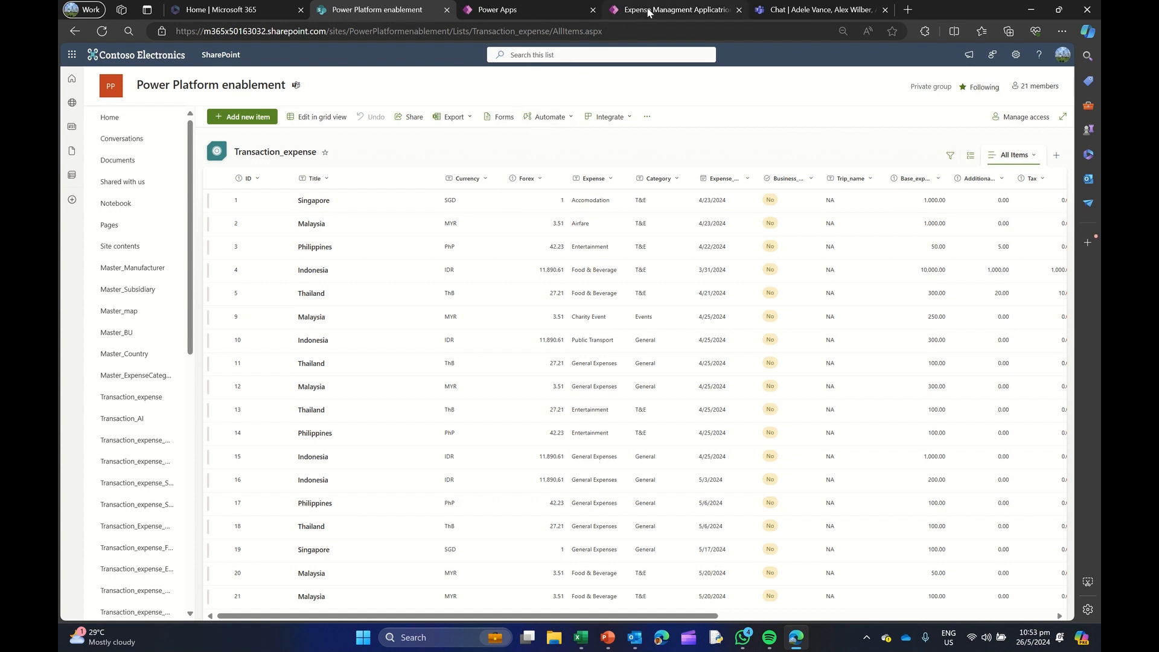
left_click(506, 10)
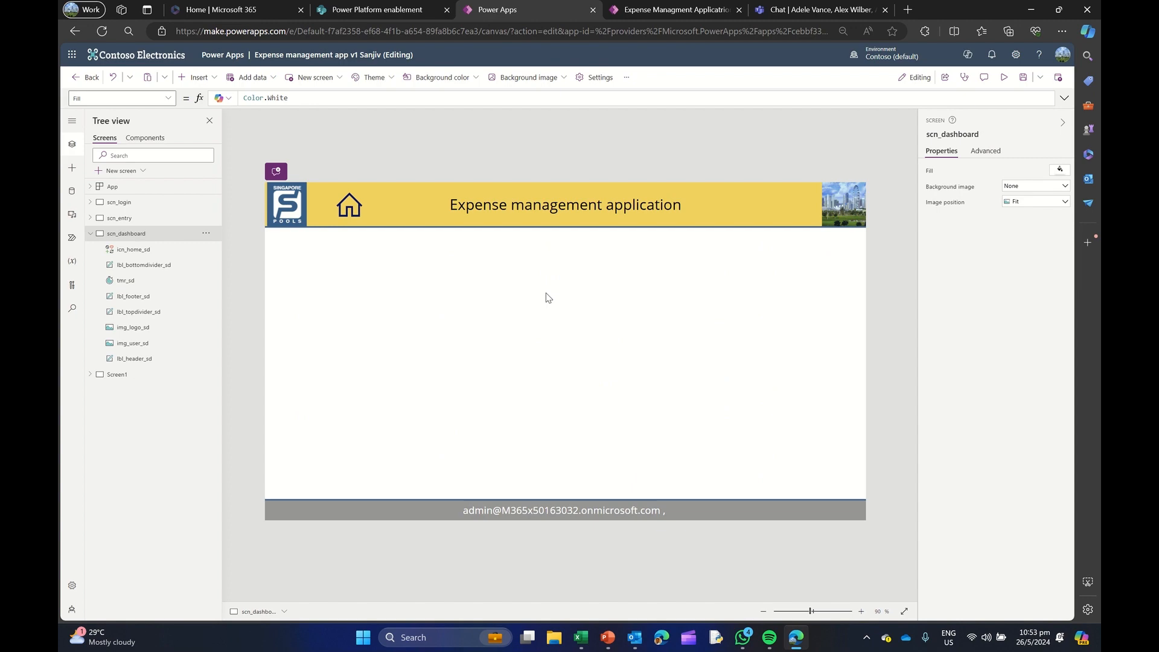
mouse_move(606, 637)
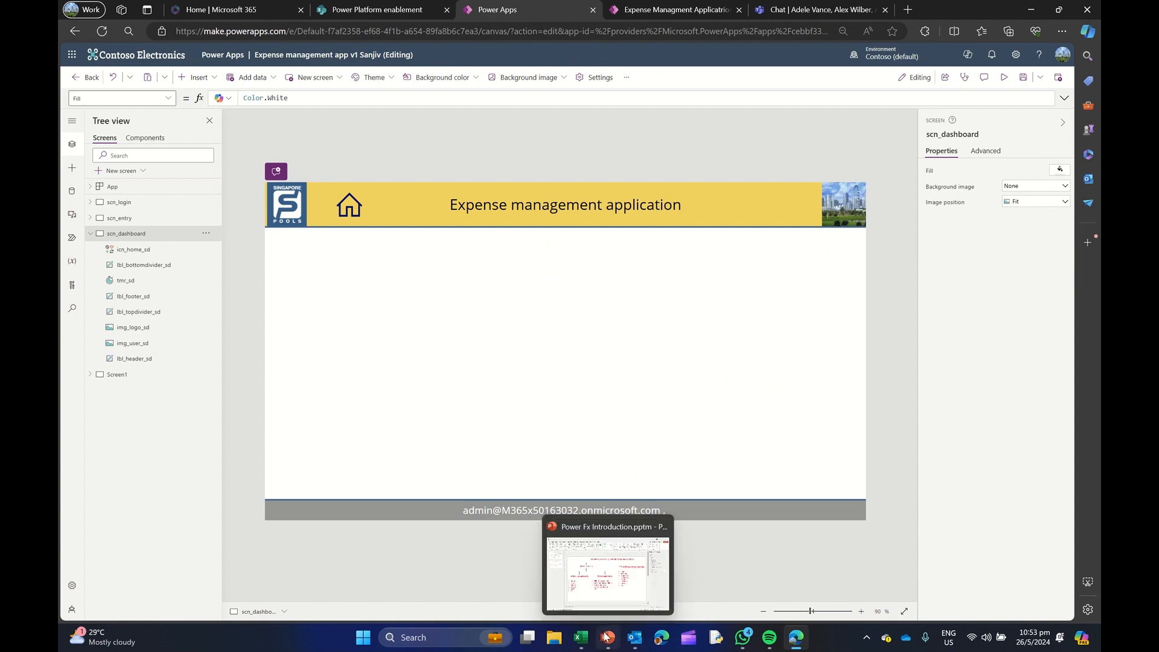
left_click(574, 579)
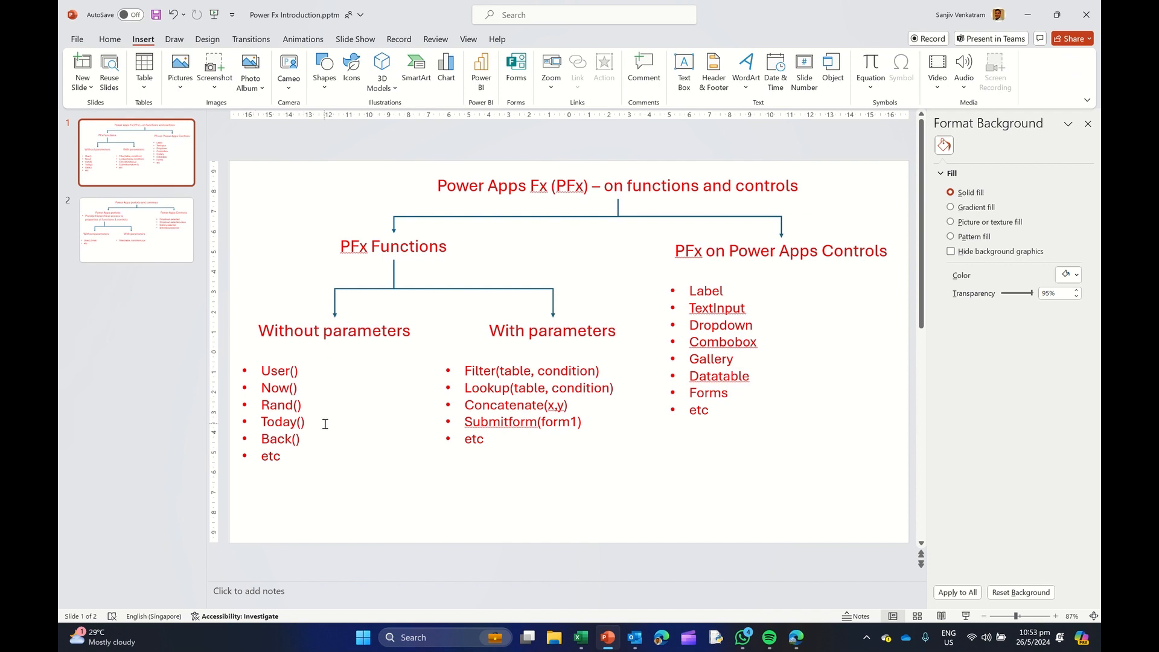
left_click(1027, 19)
Insert a text label about 436 by 40 on scn_dashboard, just below the header at about X 60, Y 165
left_click(199, 77)
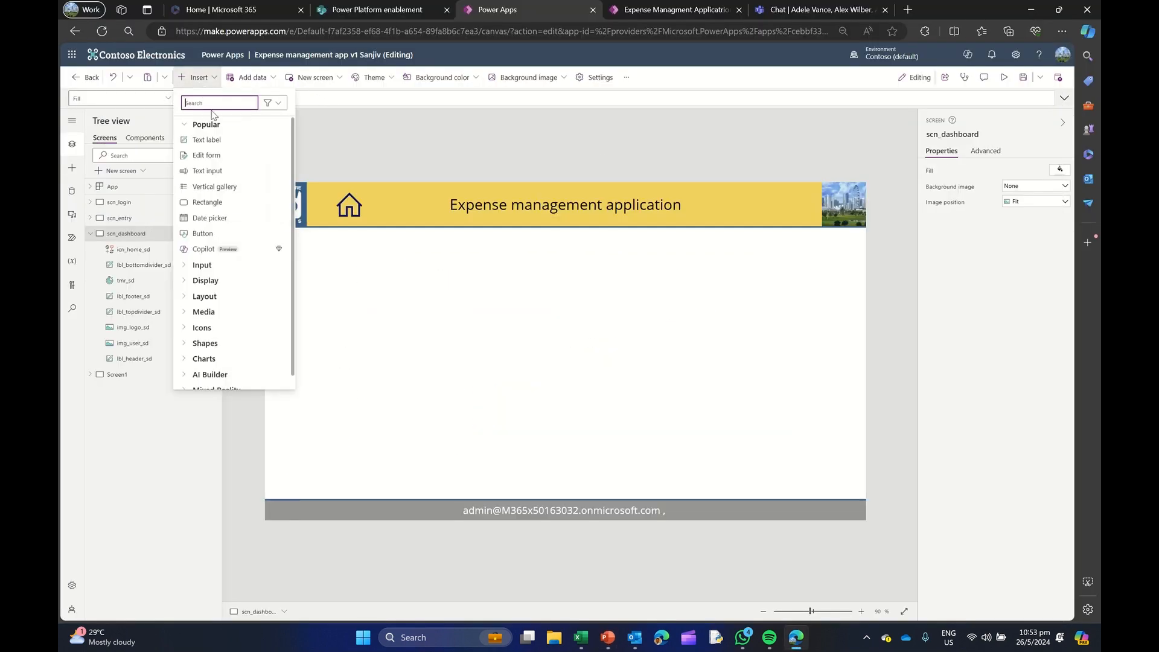
left_click(212, 139)
left_click_drag(306, 194, 484, 273)
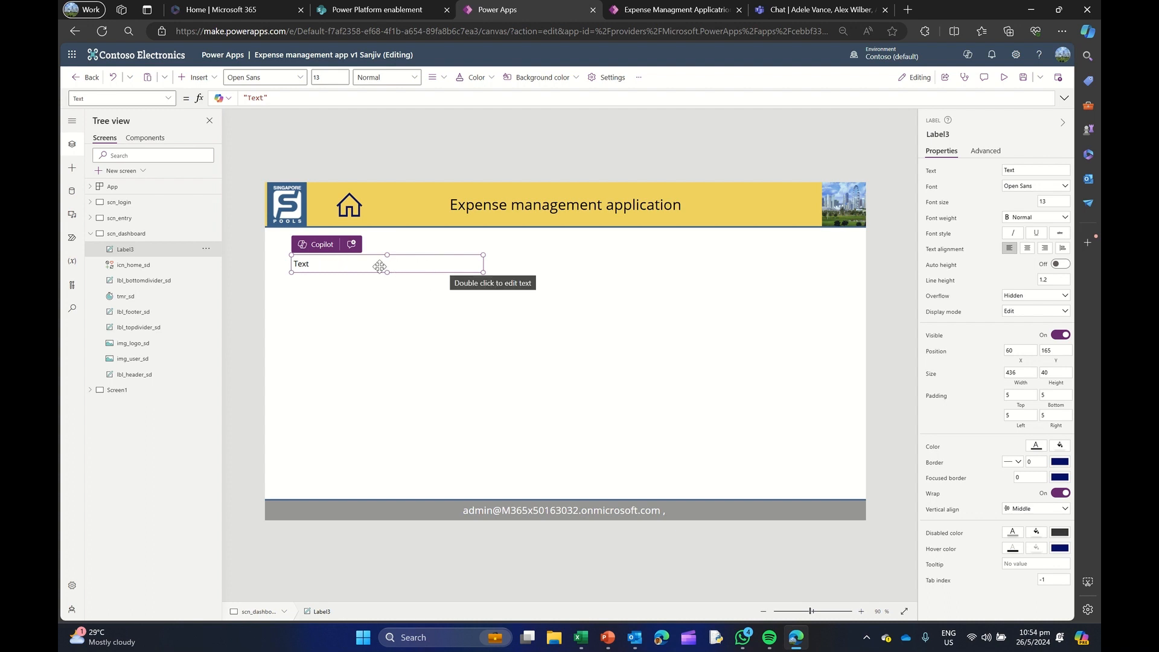
Set the new label's Text formula to User().Email
left_click(290, 98)
key("ctrl+a")
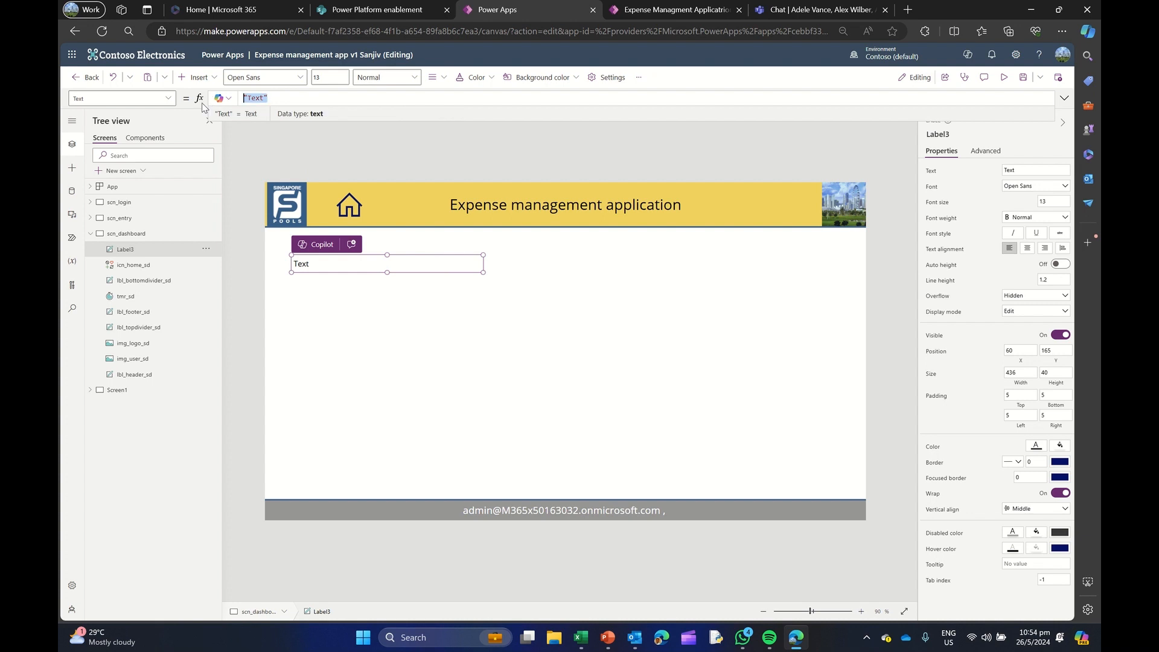
type("User")
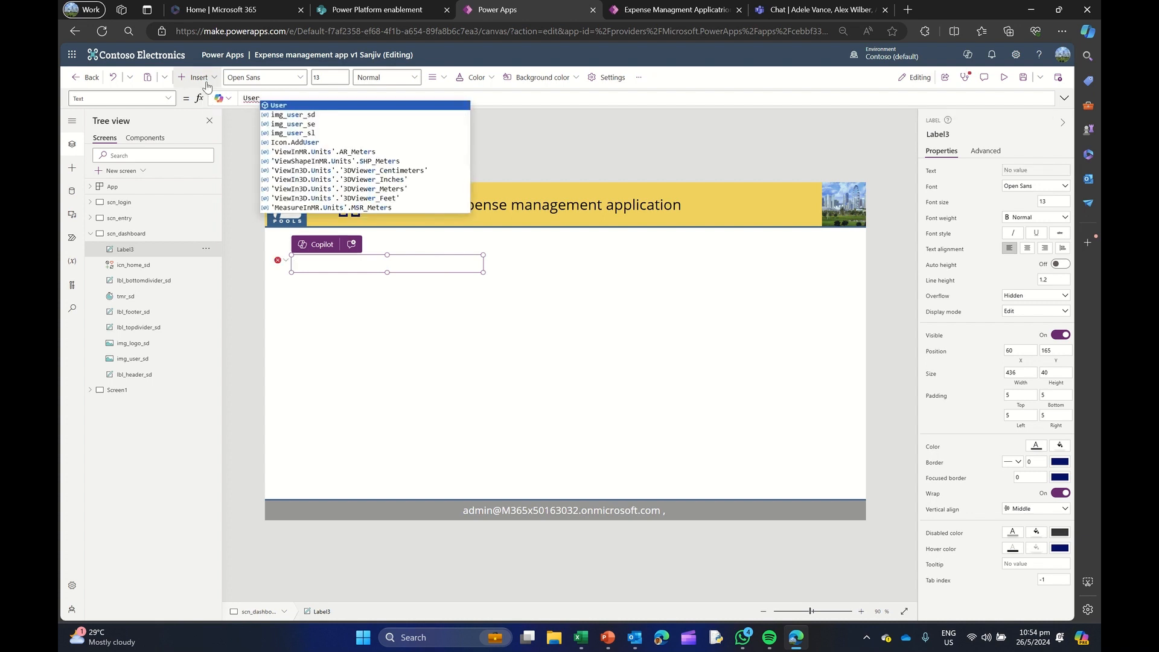
left_click(345, 105)
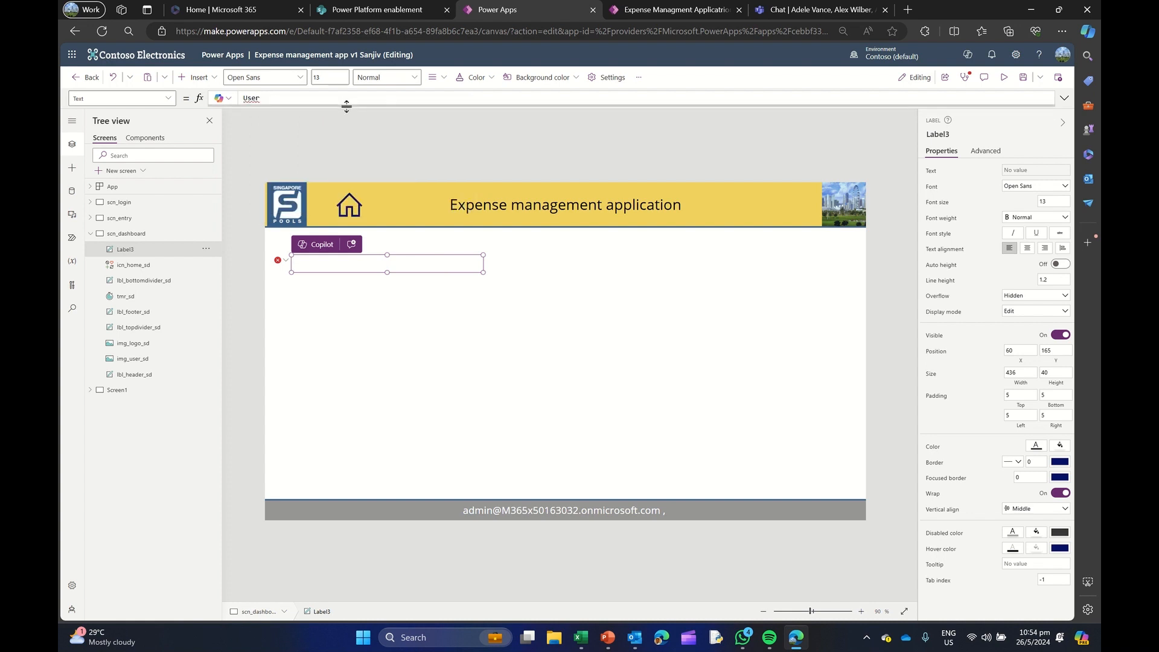
type("()")
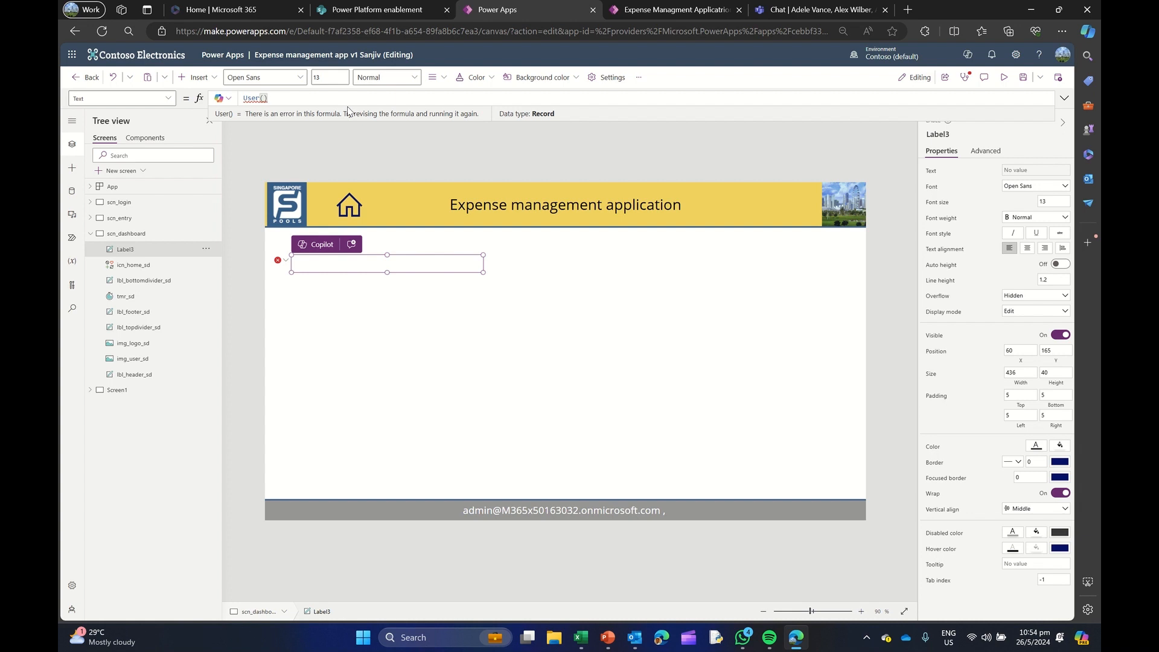
type(".")
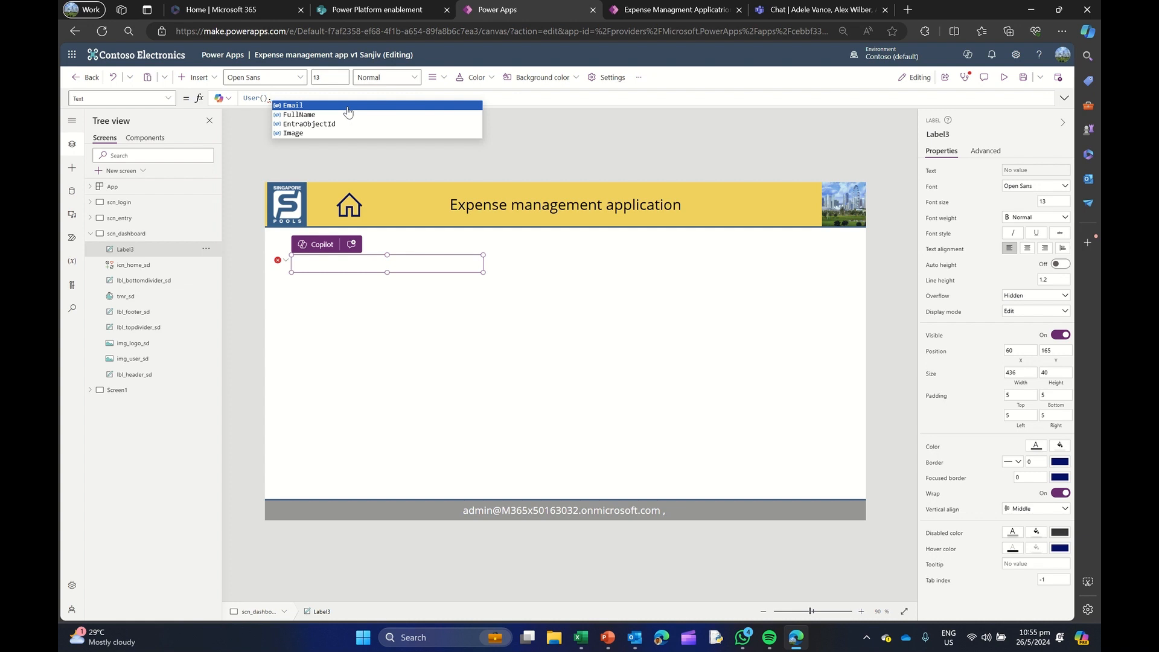
left_click(305, 106)
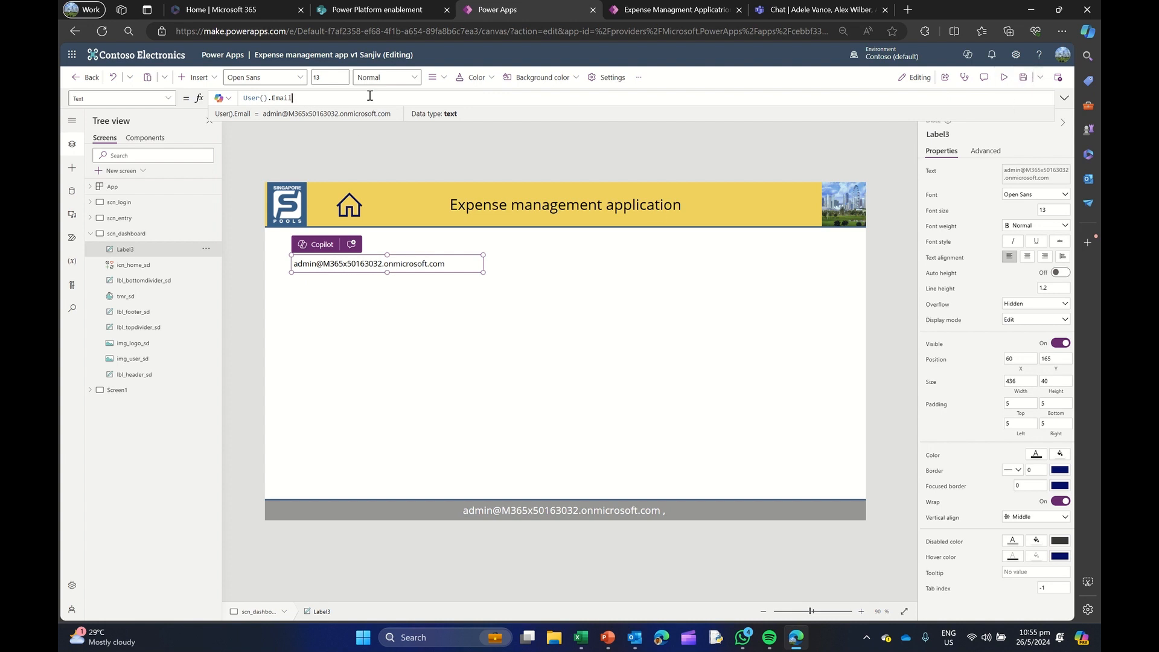
Change the label's Text formula to User().FullName
key("ctrl+shift+Left")
key("BackSpace")
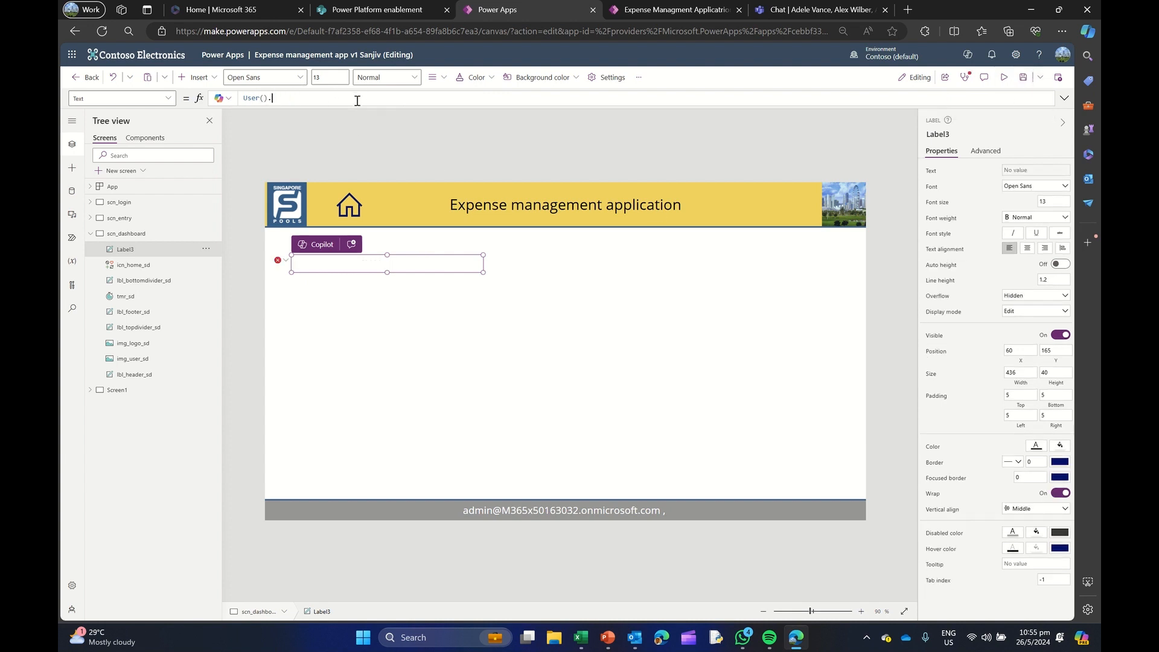
key("Down")
key("Return")
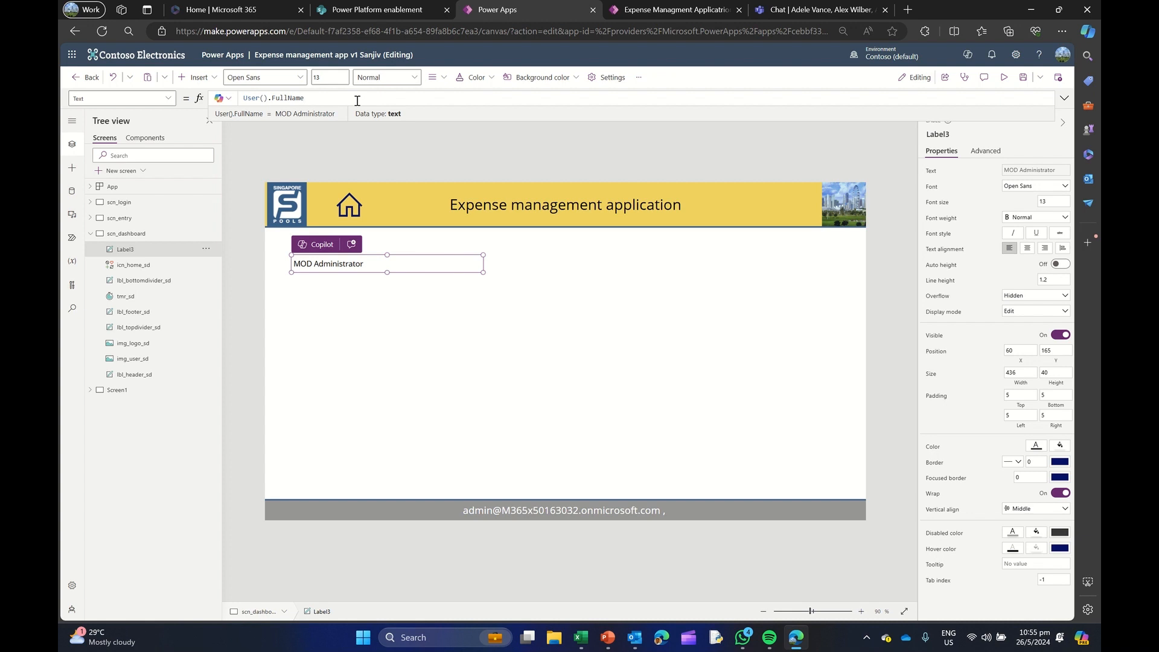
Replace the label's Text formula with Now()
left_click_drag(313, 98, 243, 98)
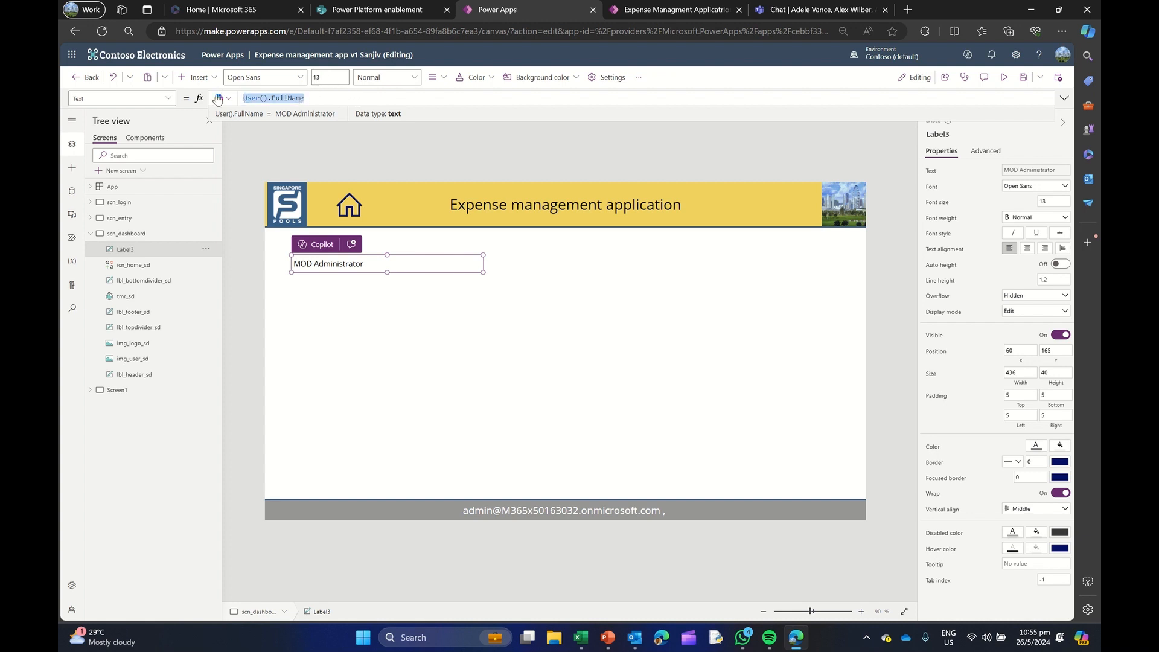
type("Now")
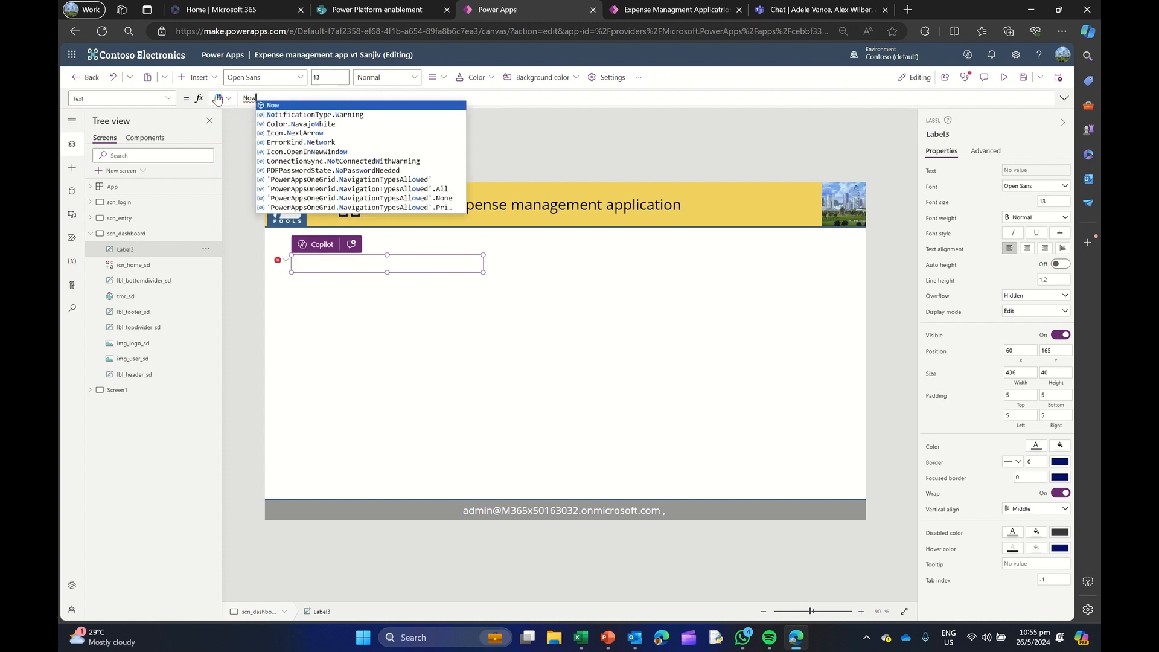
type("()")
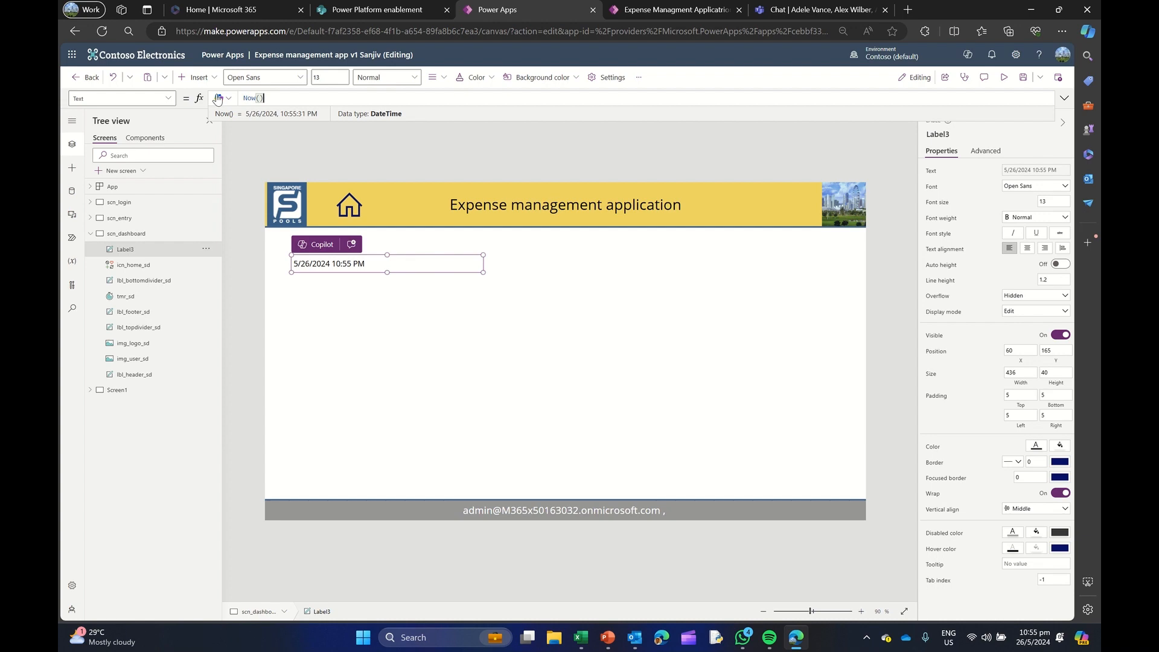
Switch to PowerPoint, examine the slide on Power Apps periods and commas, and return to Power Apps
left_click(608, 637)
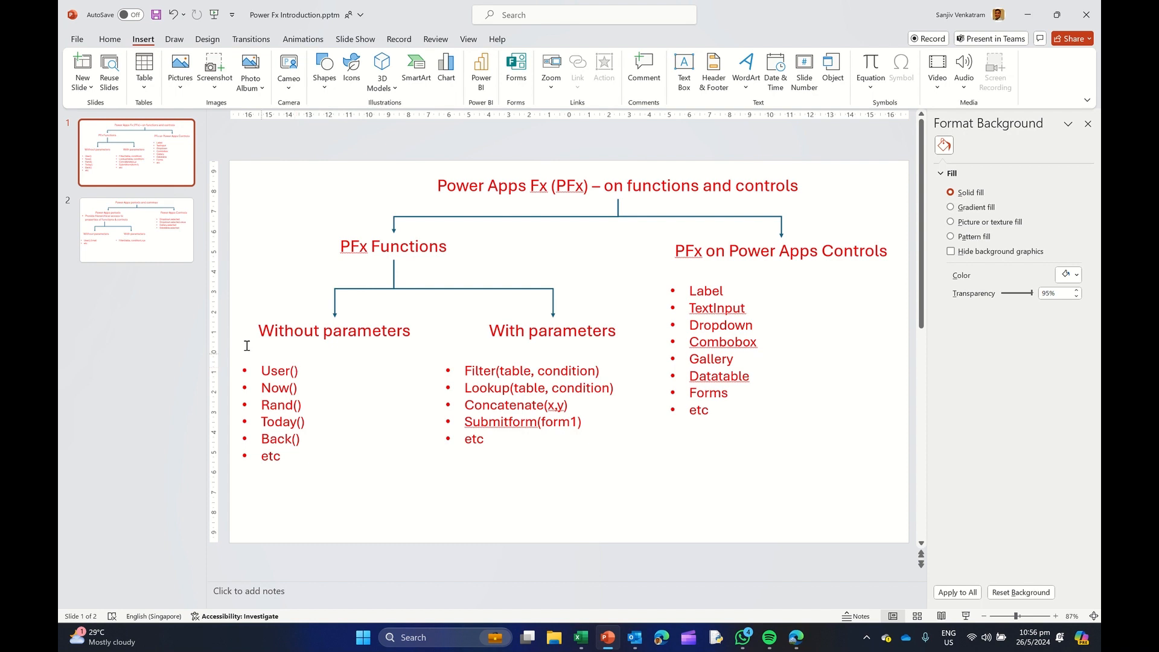
left_click(154, 236)
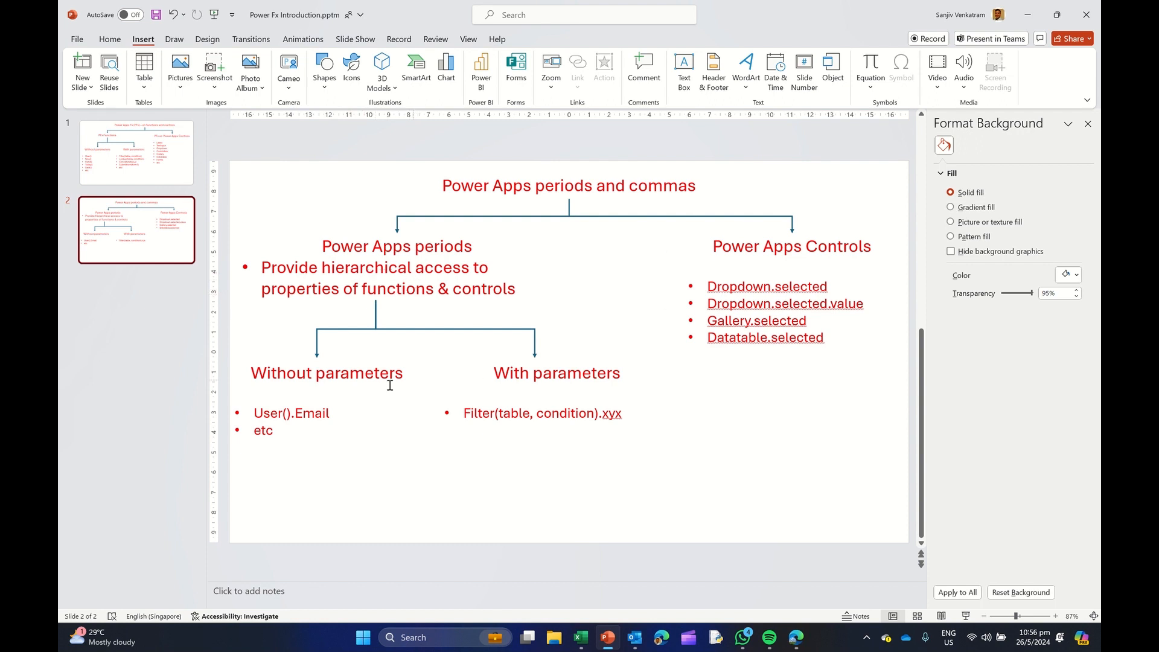
left_click(1027, 15)
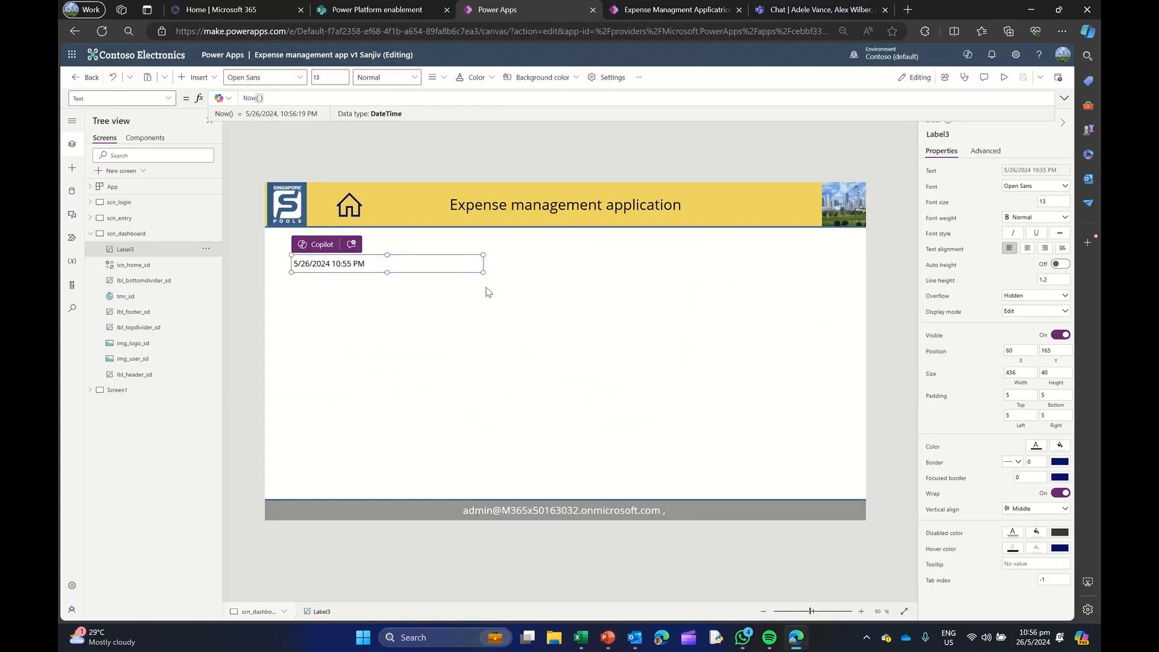
Delete the date-and-time text label from the dashboard screen
left_click(447, 269)
key("Delete")
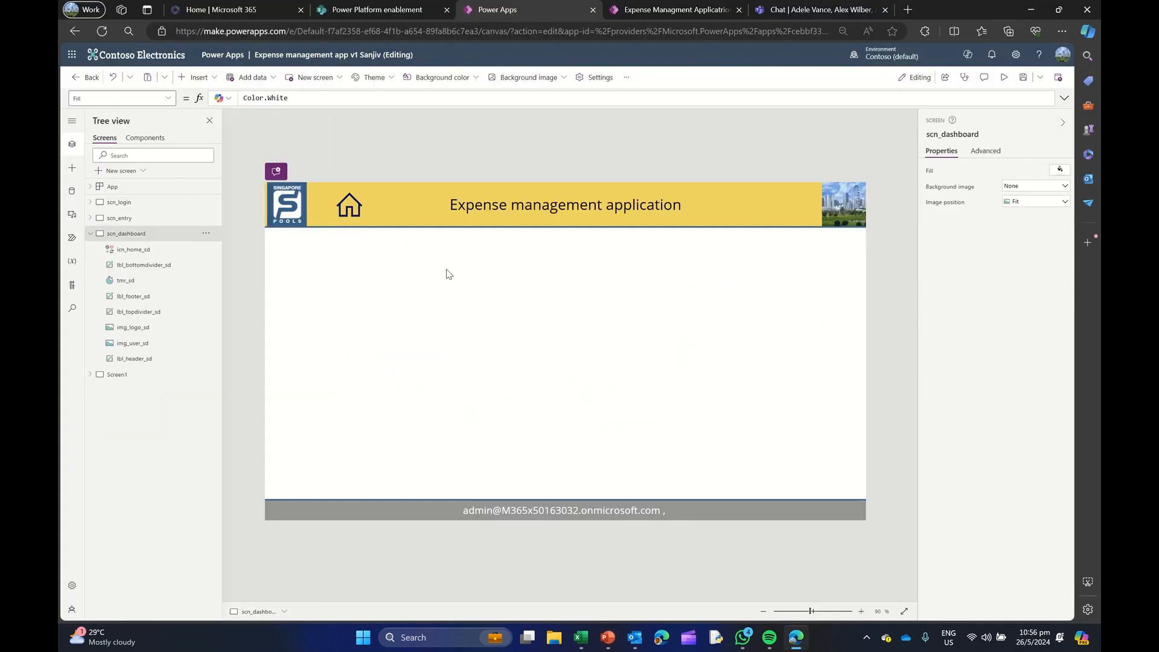
Insert a data table on scn_dashboard and move it below the header to X 0, Y 165
left_click(212, 78)
type("datata")
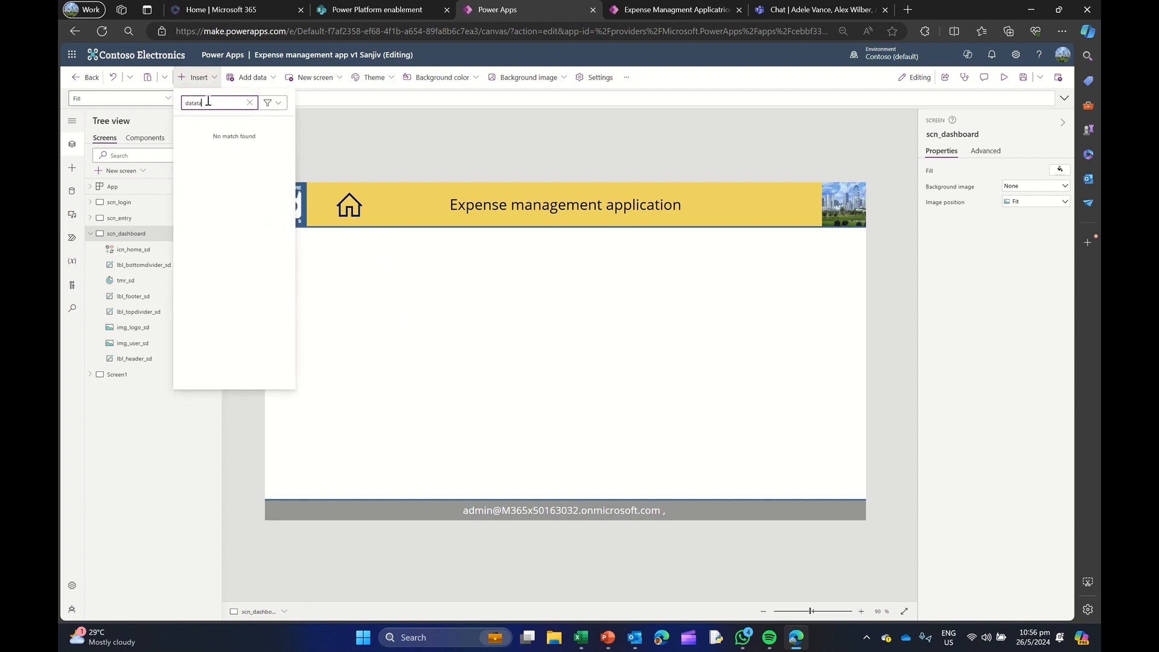
key("BackSpace")
key("BackSpace")
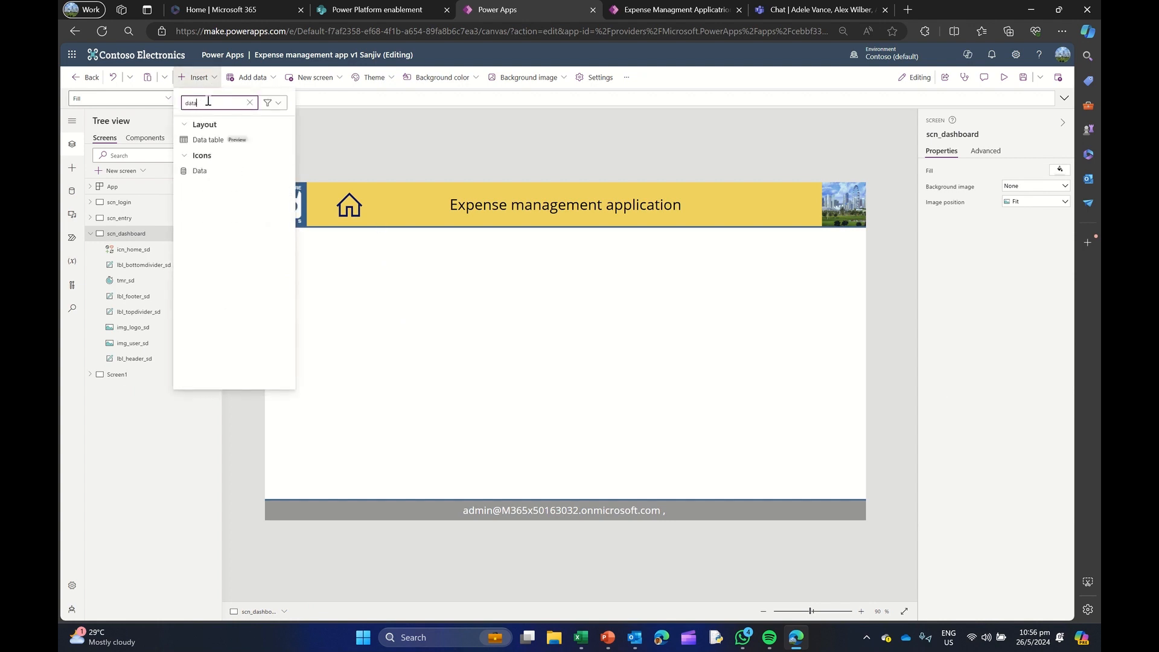
left_click(246, 143)
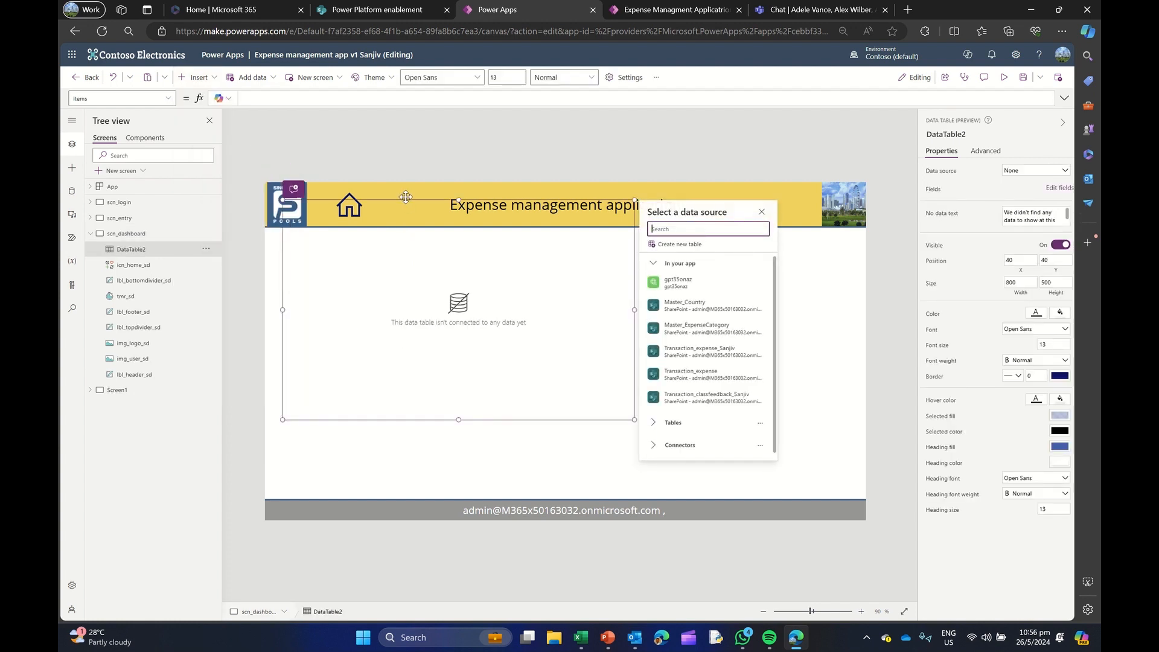
left_click(392, 251)
left_click_drag(393, 247, 388, 252)
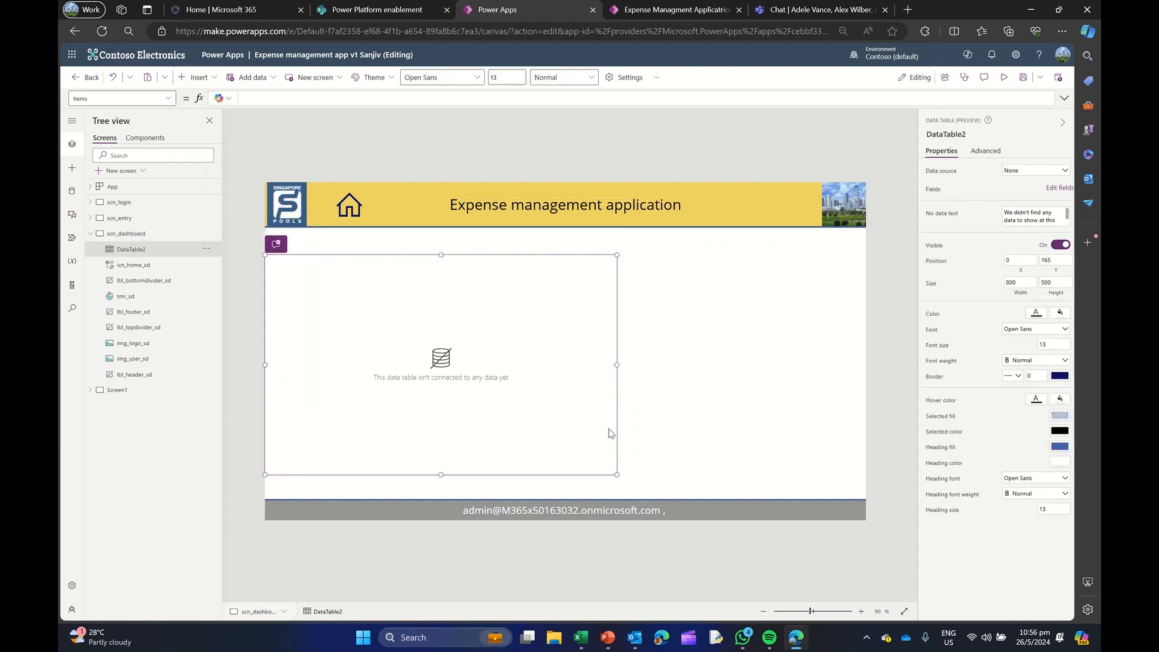
Connect the data table to the Transaction_expense list and widen the table to 950
left_click(616, 474)
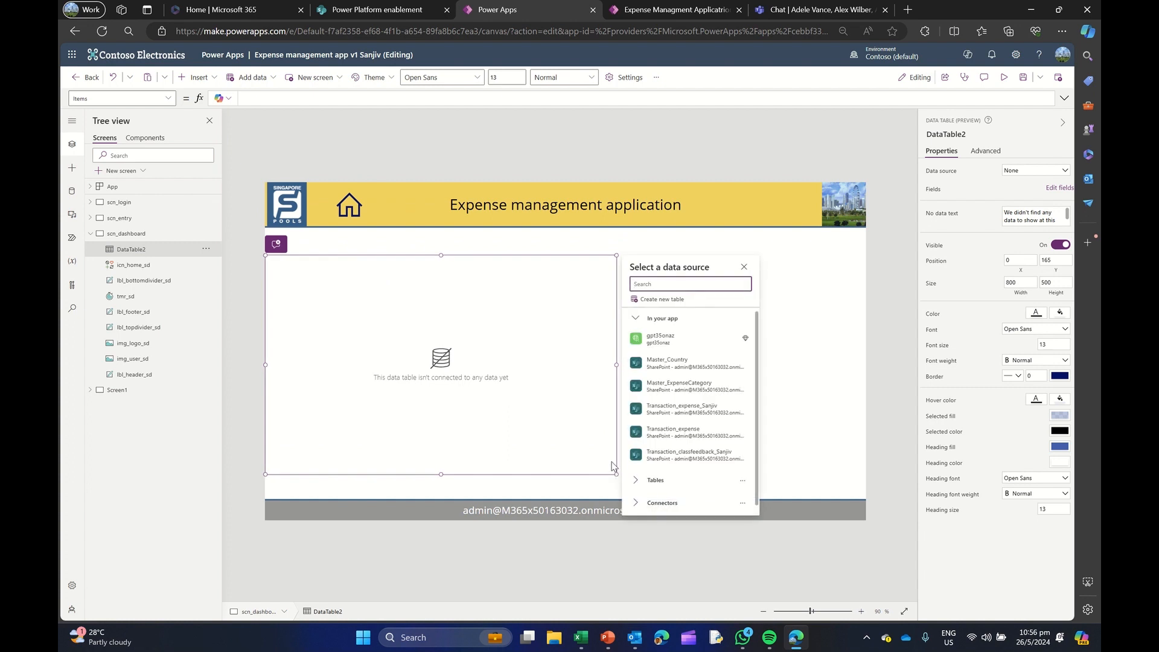
left_click(668, 433)
left_click_drag(619, 475, 682, 474)
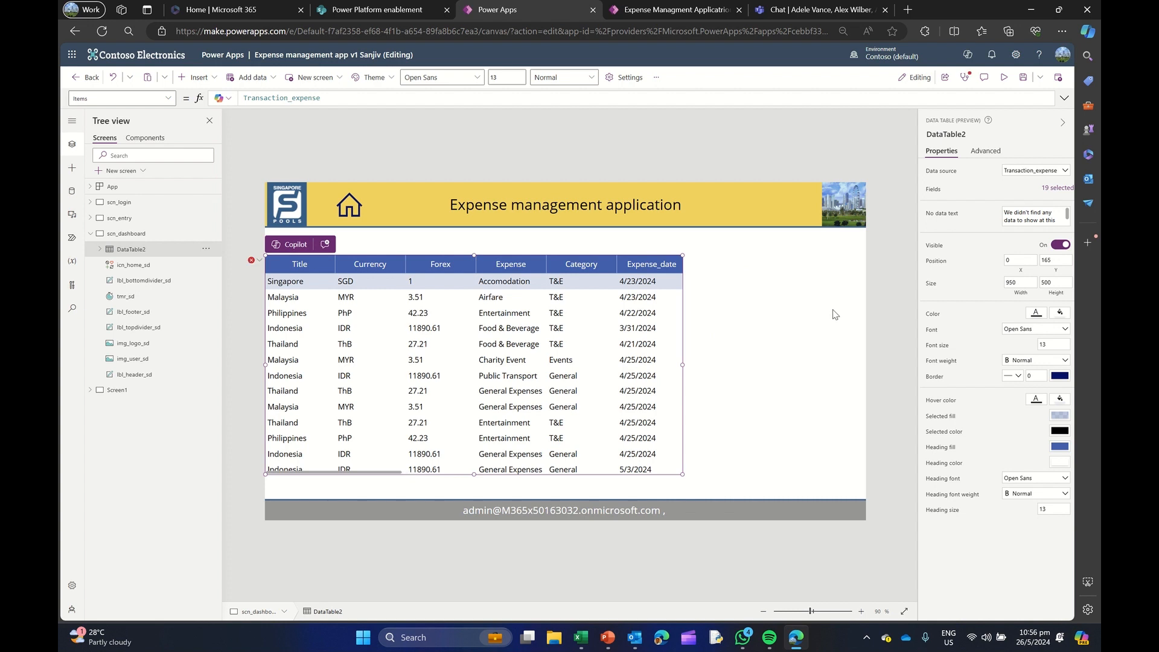
Remove the Attachments field from the data table's fields
left_click(1055, 188)
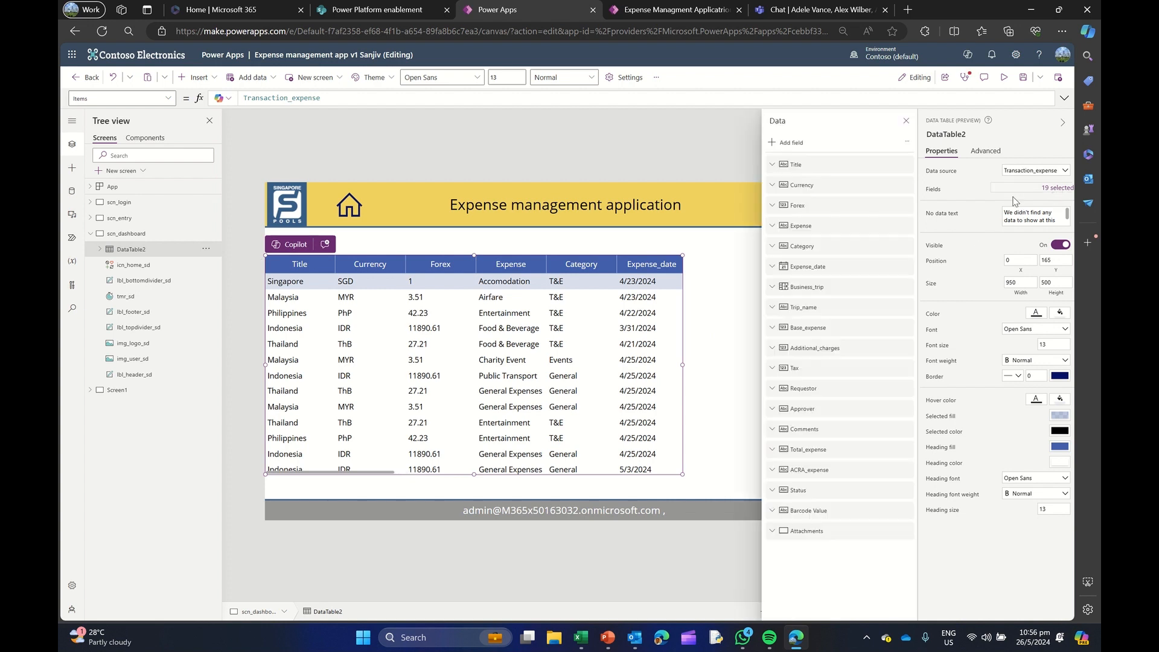
left_click(906, 531)
left_click(921, 581)
left_click(907, 120)
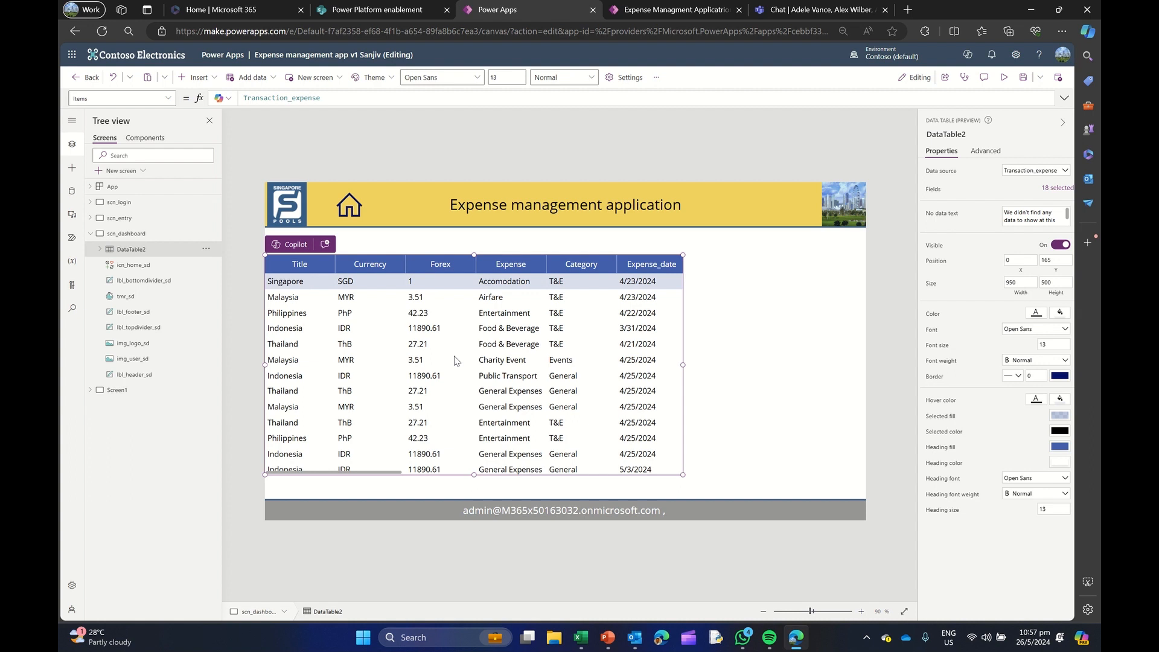
Start a Filter function in the data table's Items formula with Transaction_expense as its source
left_click(245, 98)
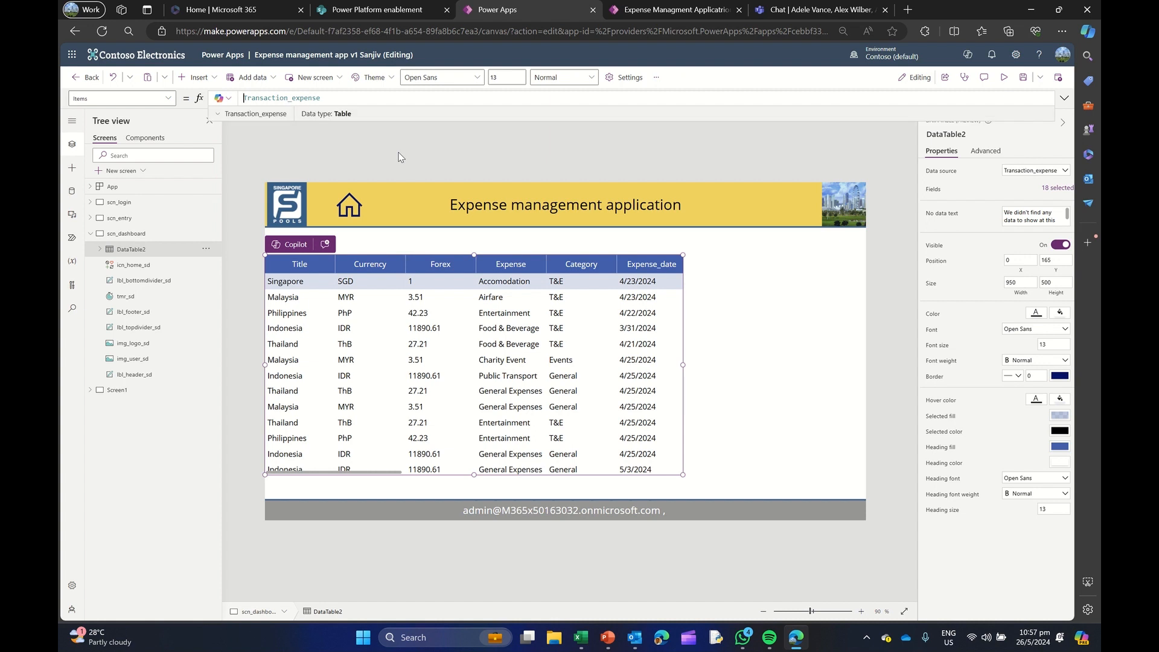
type("Filter")
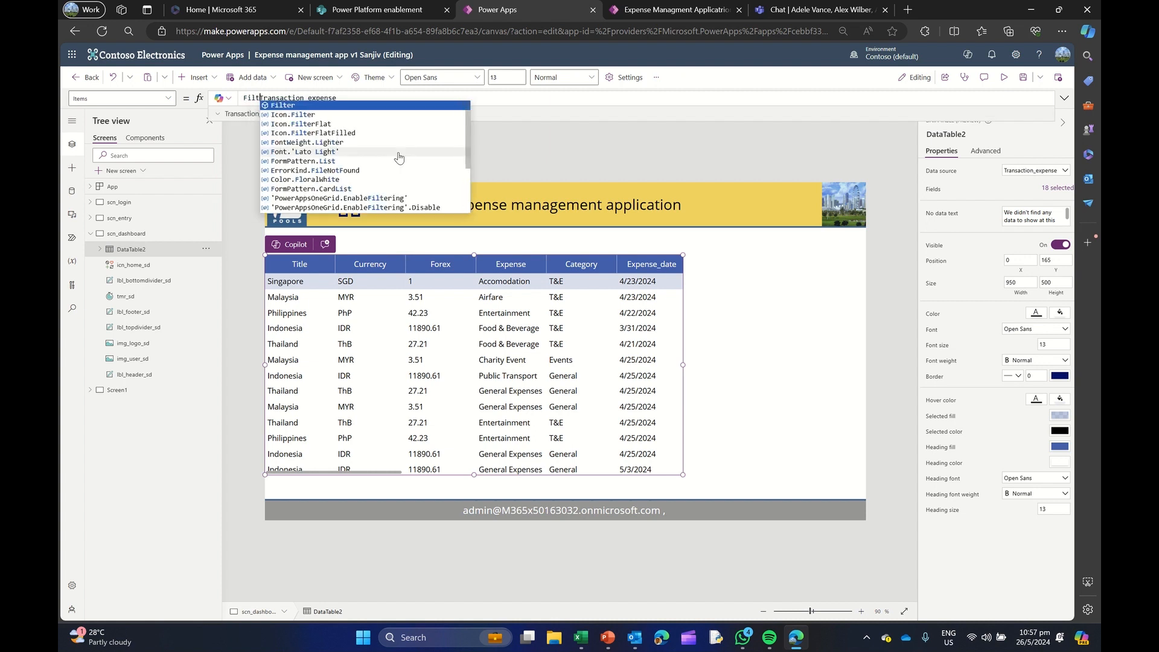
type("(")
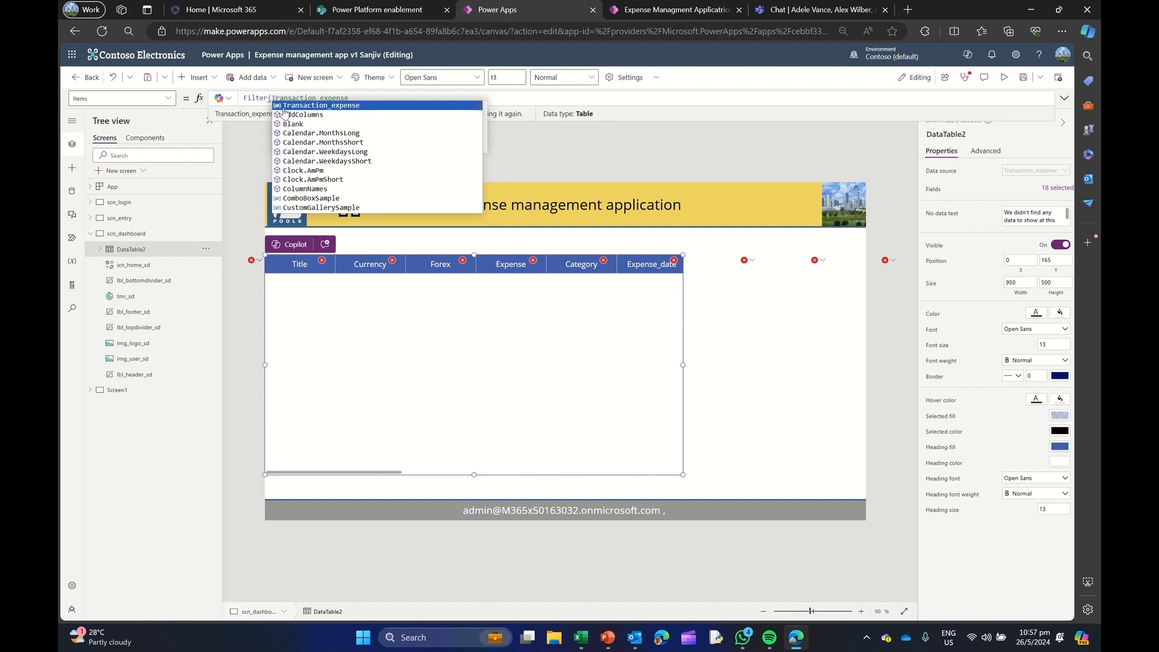
left_click_drag(272, 98, 357, 98)
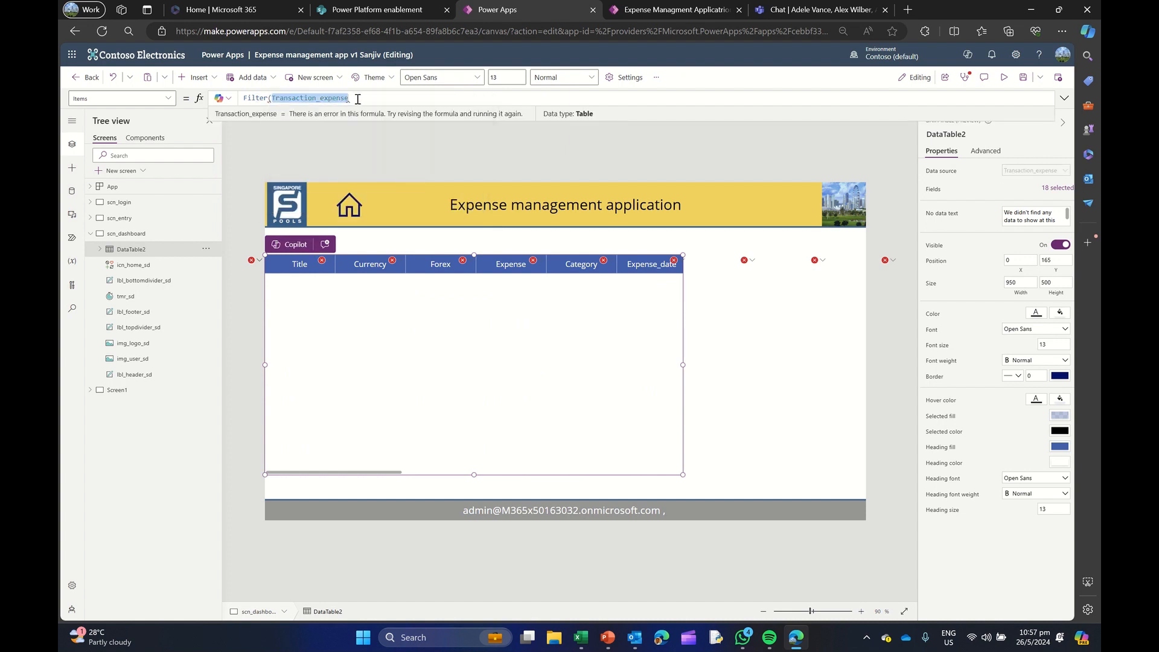
key("BackSpace")
key("BackSpace")
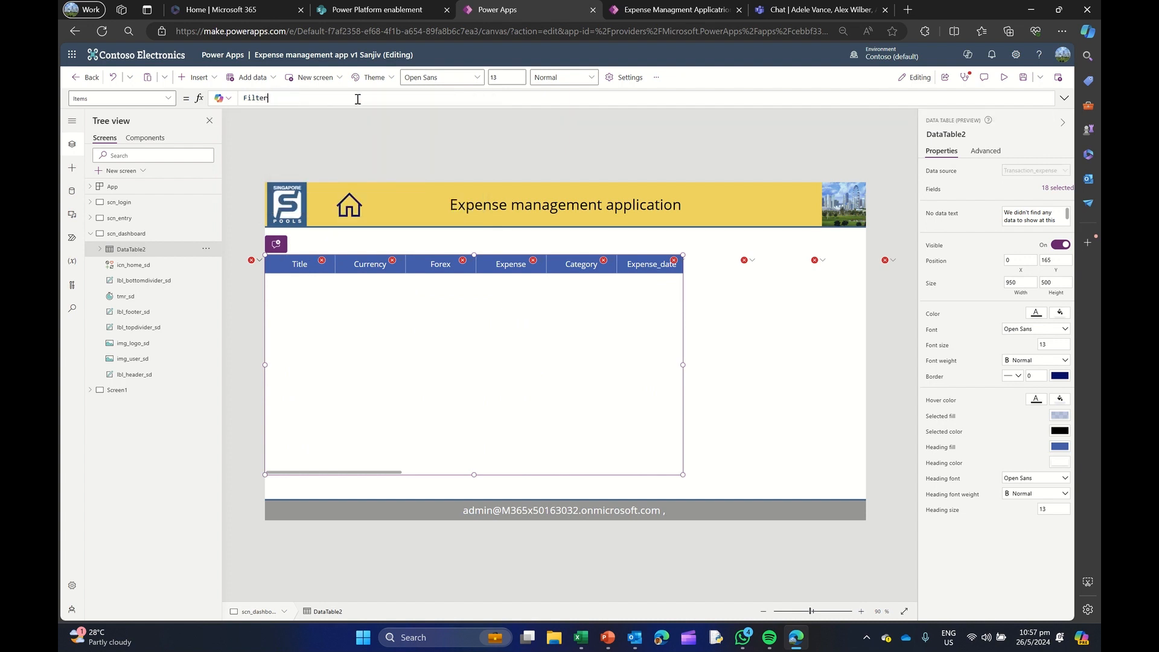
type("(")
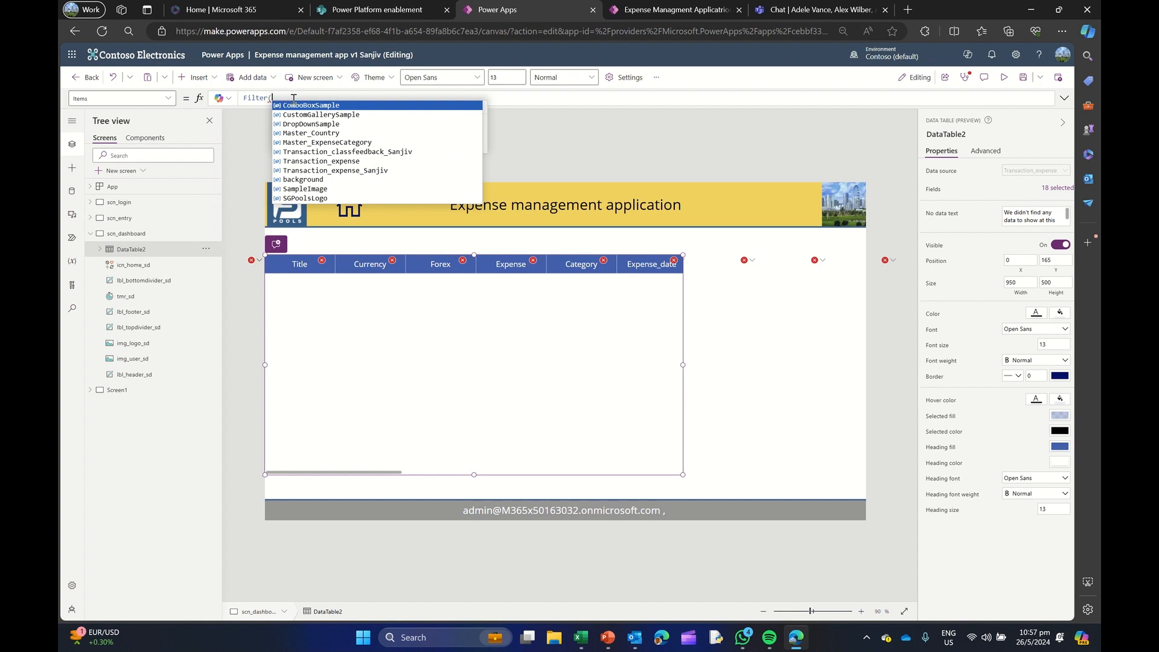
left_click(315, 161)
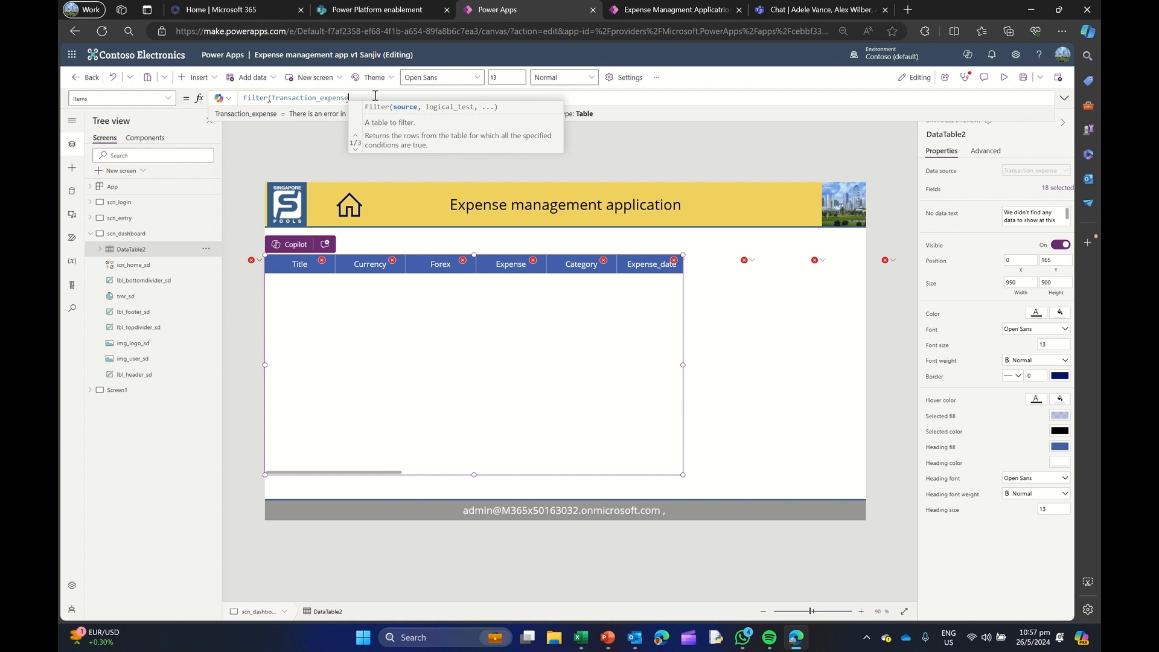
Complete the data table's Filter formula with the condition Title="Singapore"
type(", ")
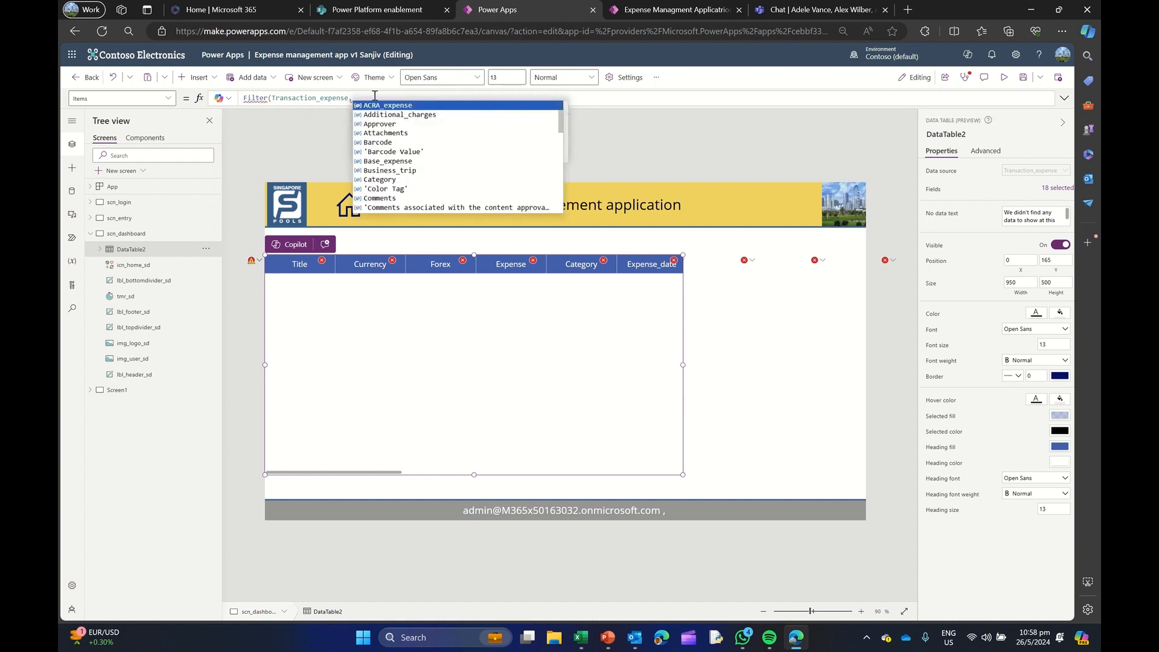
type("titl")
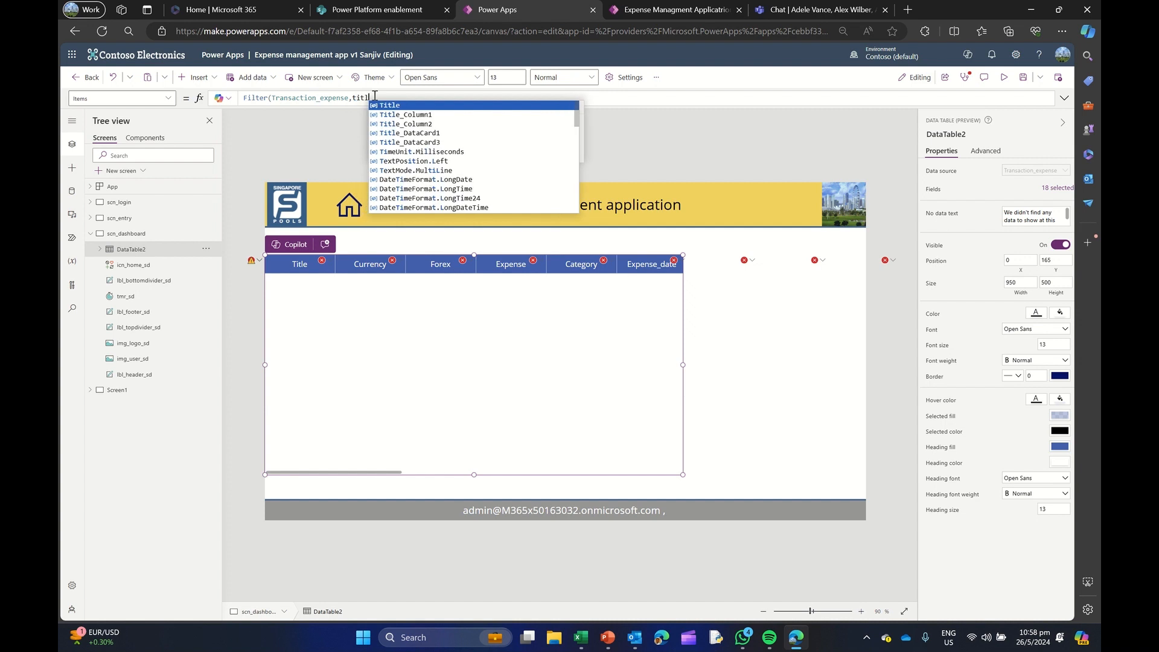
left_click(391, 107)
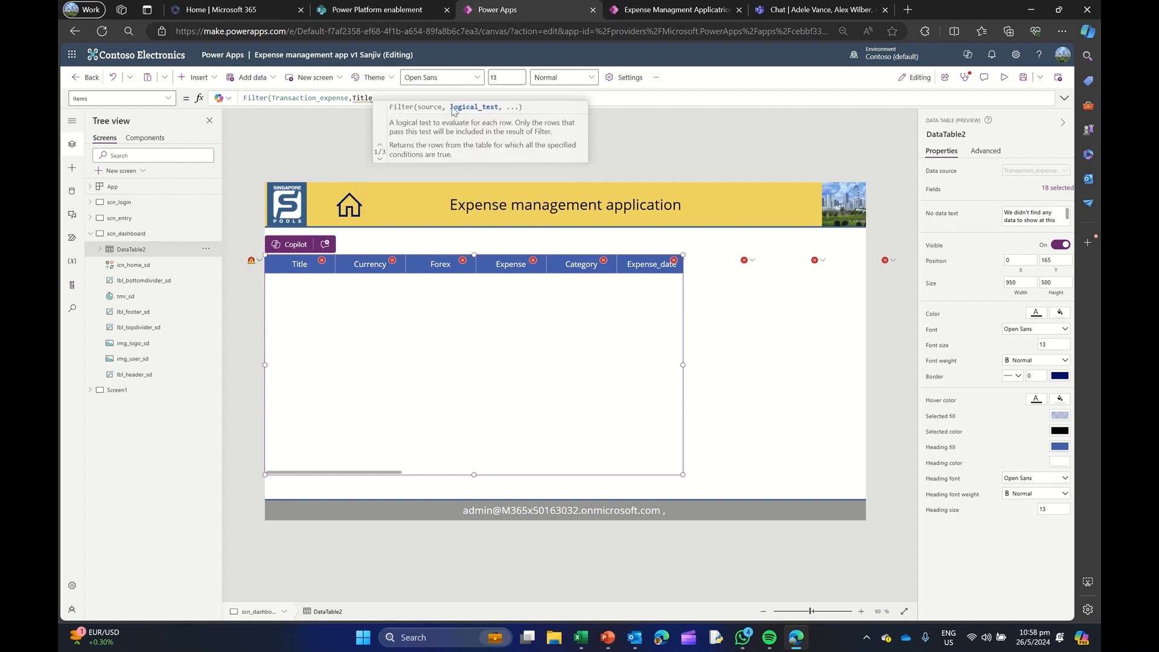
type("=\"Singapore")
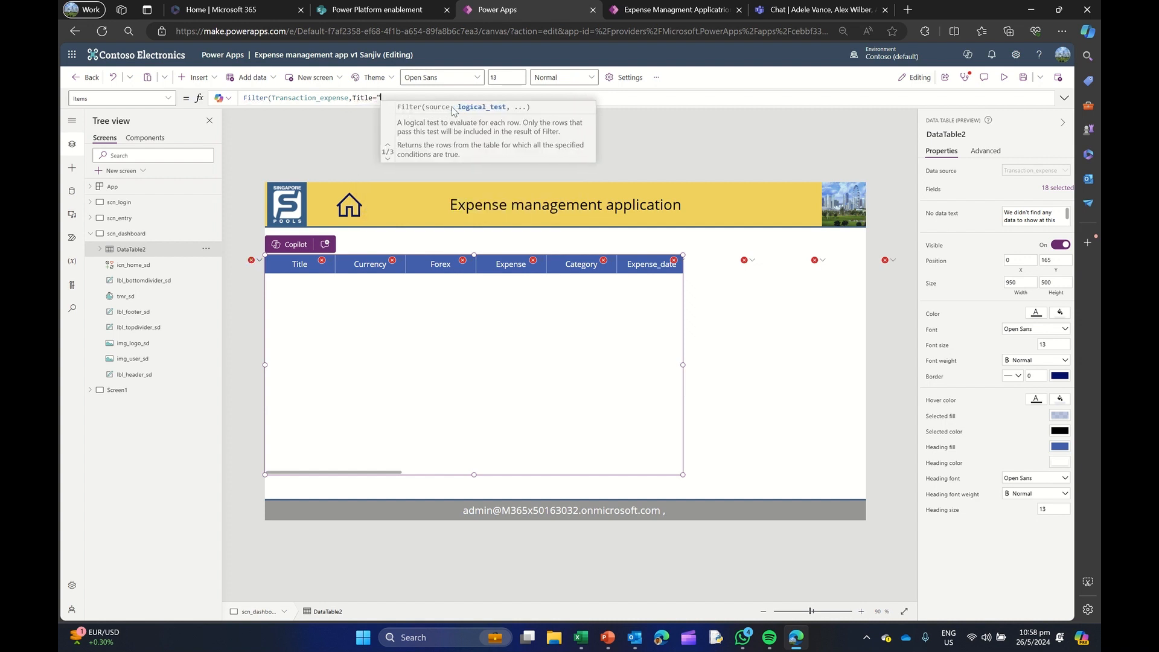
type("\"")
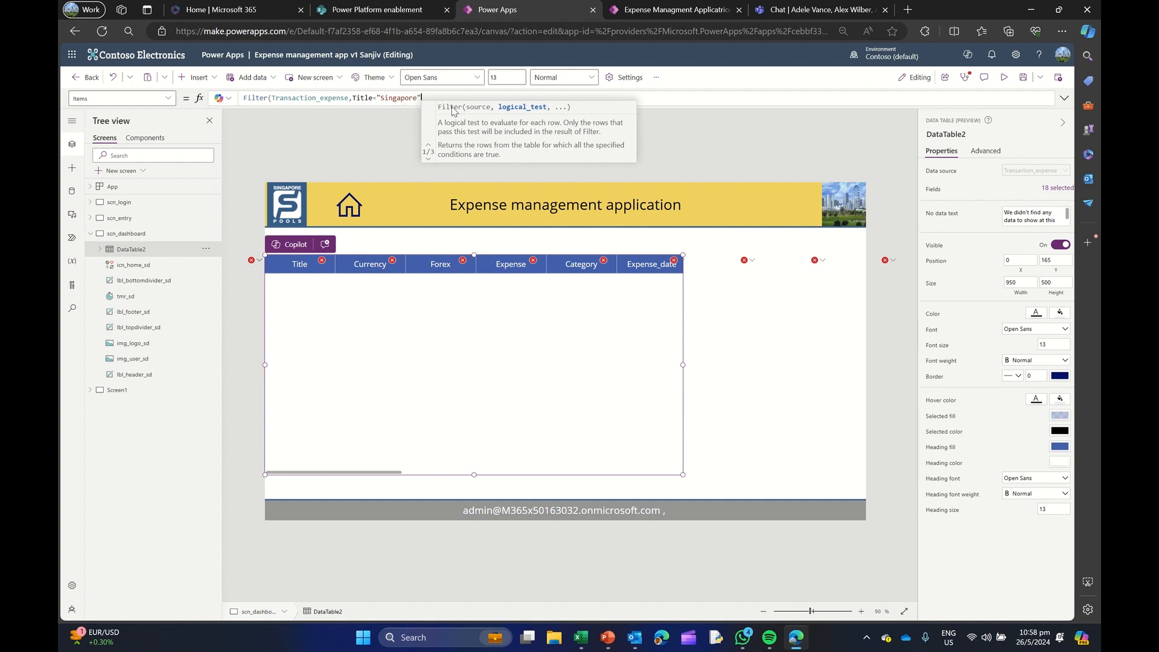
type(")")
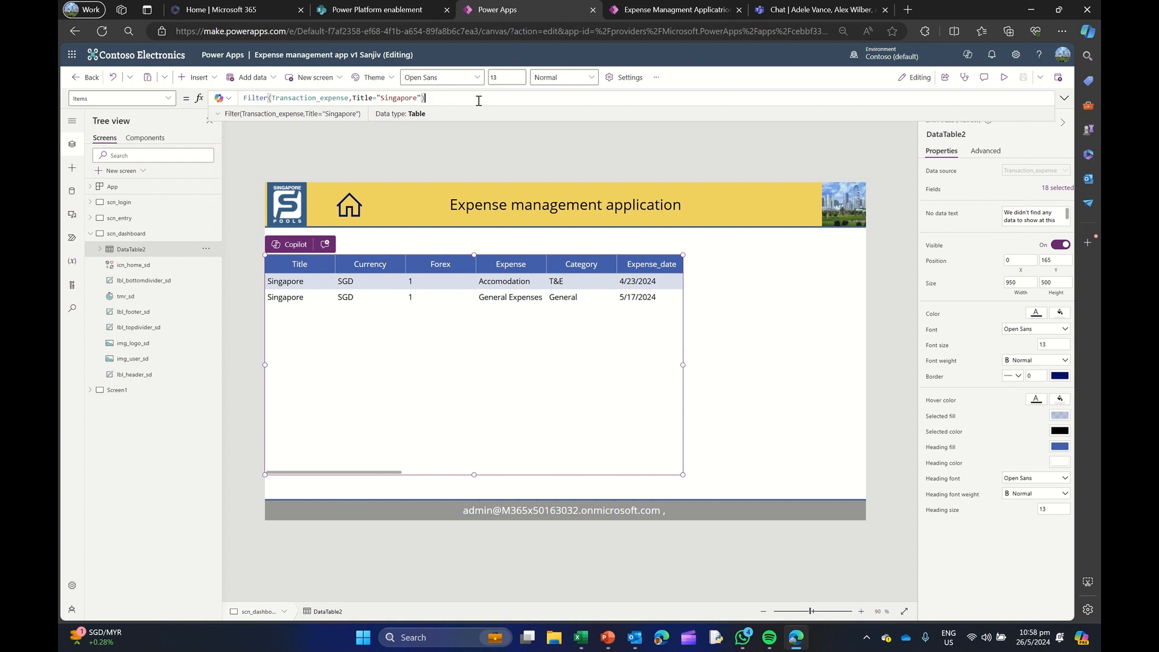
Append .Currency to the data table's filter formula and remove the Title field from the table
type(".")
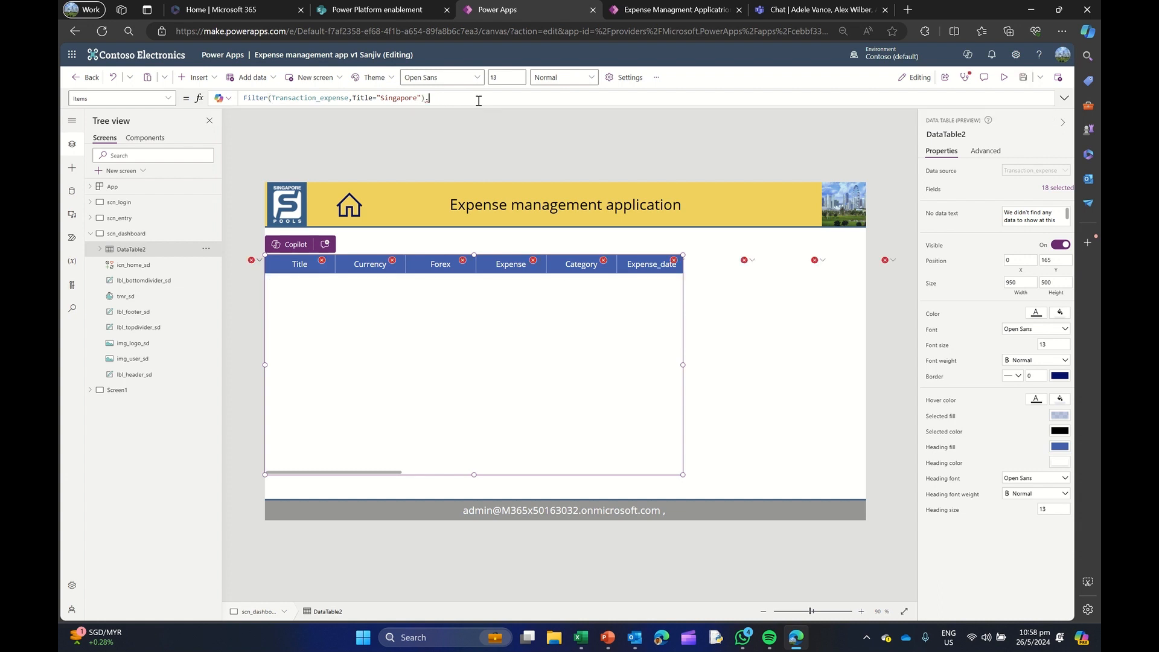
type("Currency")
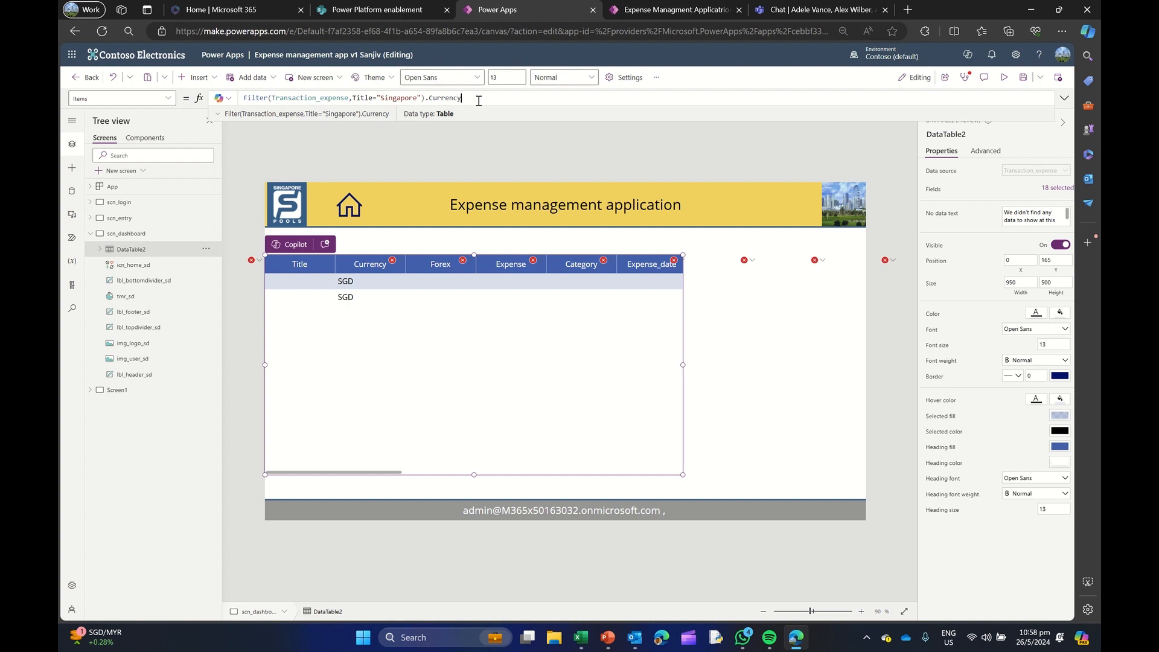
left_click(1058, 189)
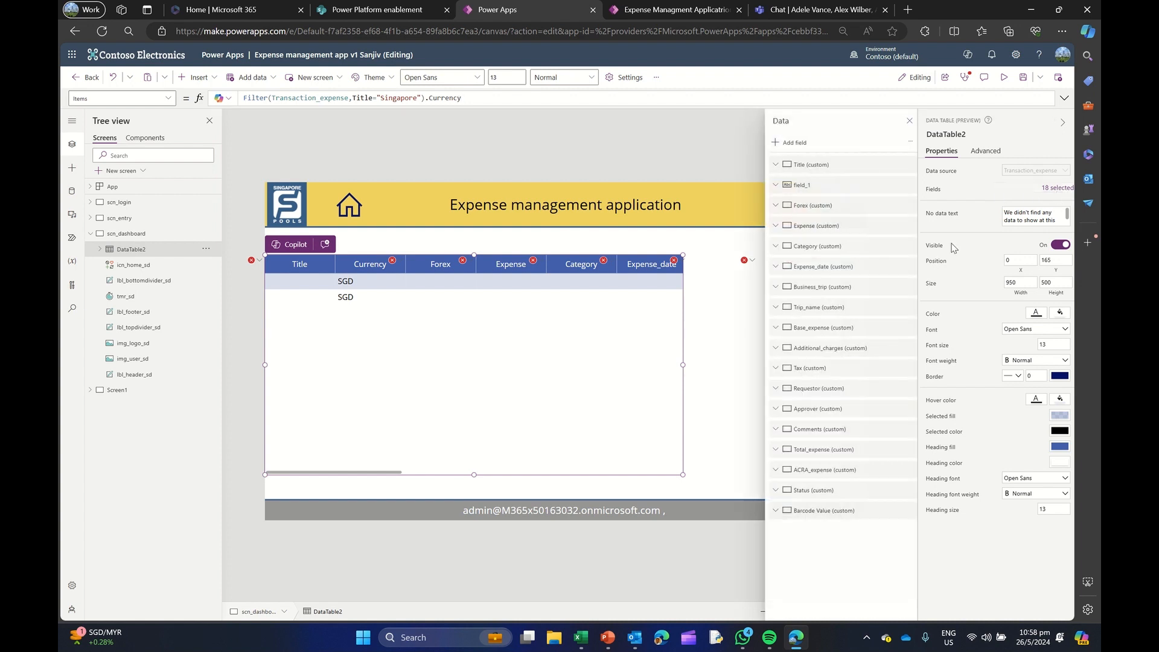
left_click(907, 164)
left_click(924, 217)
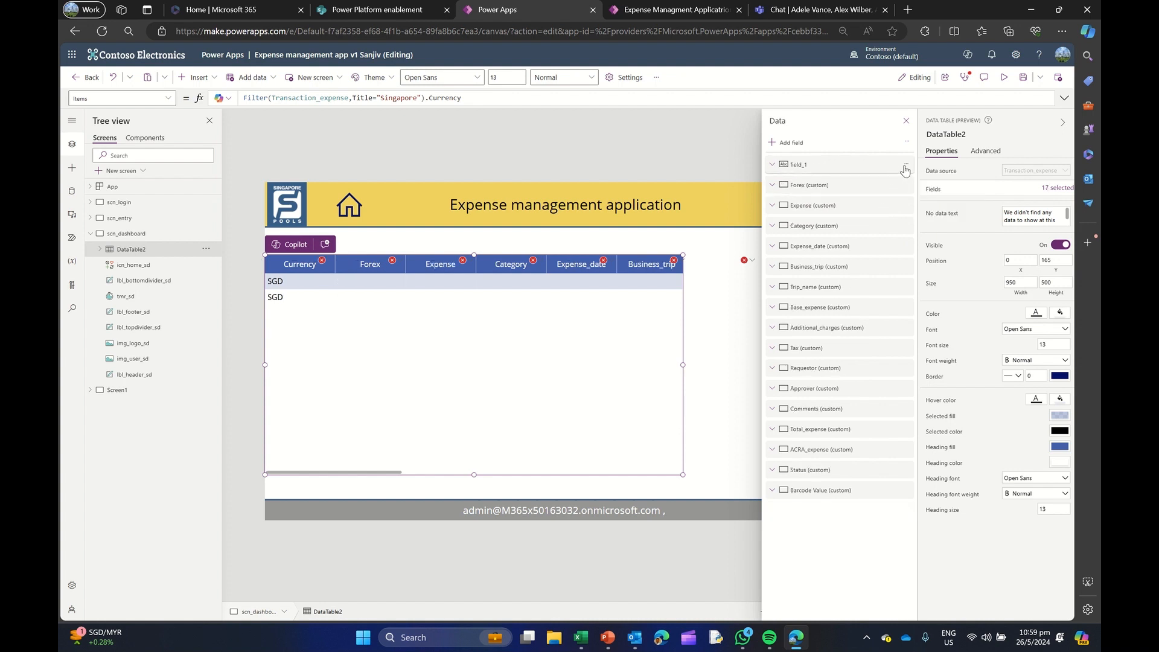
Remove the Forex, Expense and Category fields from the data table
left_click(906, 191)
left_click(924, 252)
left_click(904, 187)
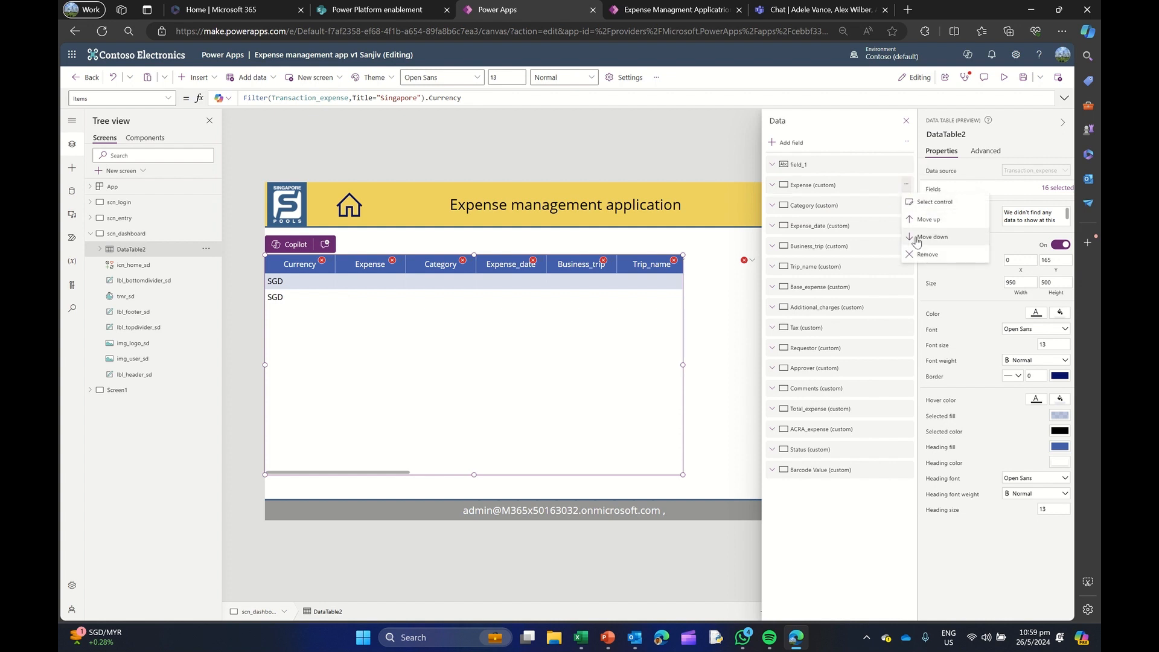
left_click(919, 251)
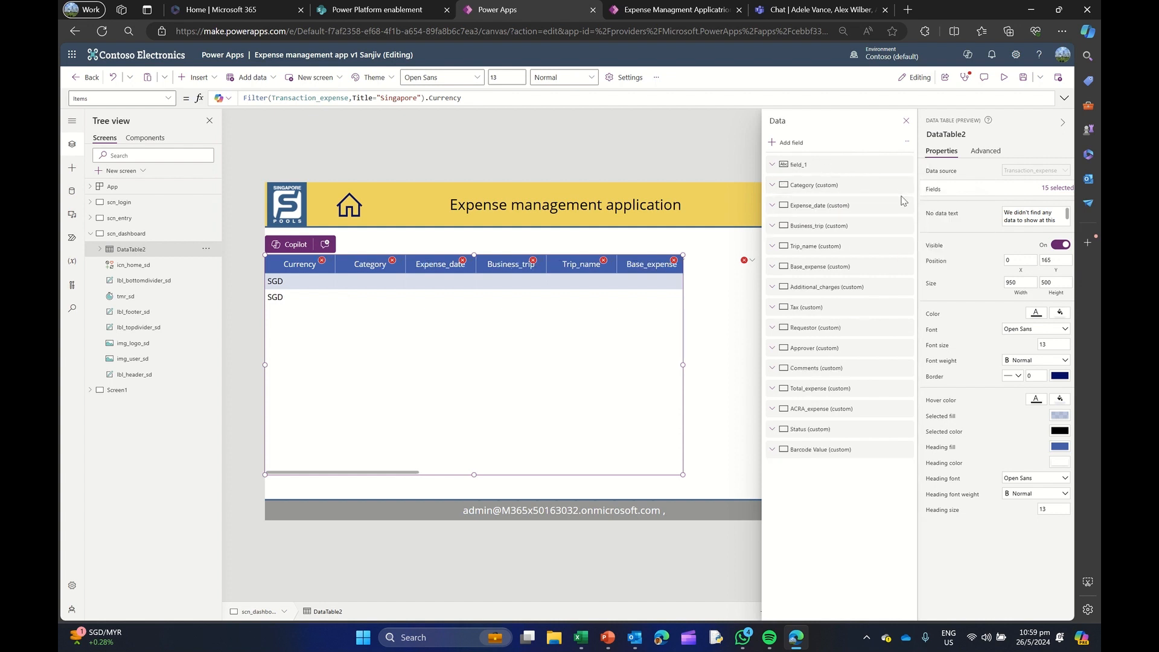
left_click(907, 184)
left_click(922, 252)
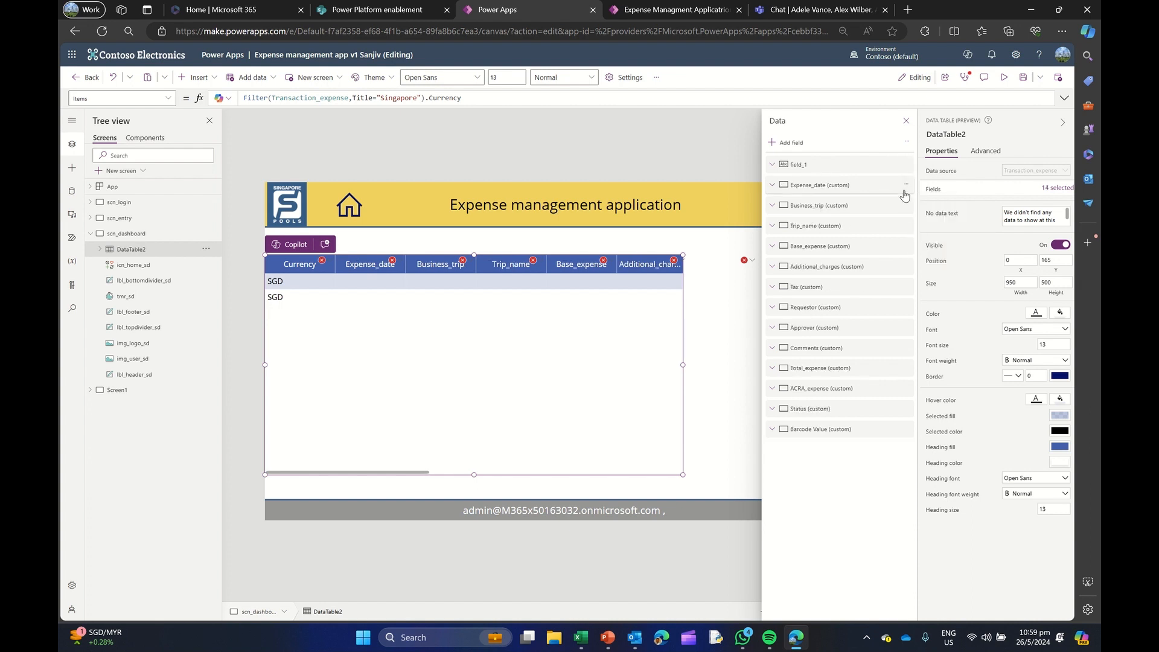
Remove the Expense_date, Business_trip and Trip_name fields from the data table
left_click(906, 185)
left_click(922, 252)
left_click(907, 185)
left_click(922, 253)
left_click(908, 191)
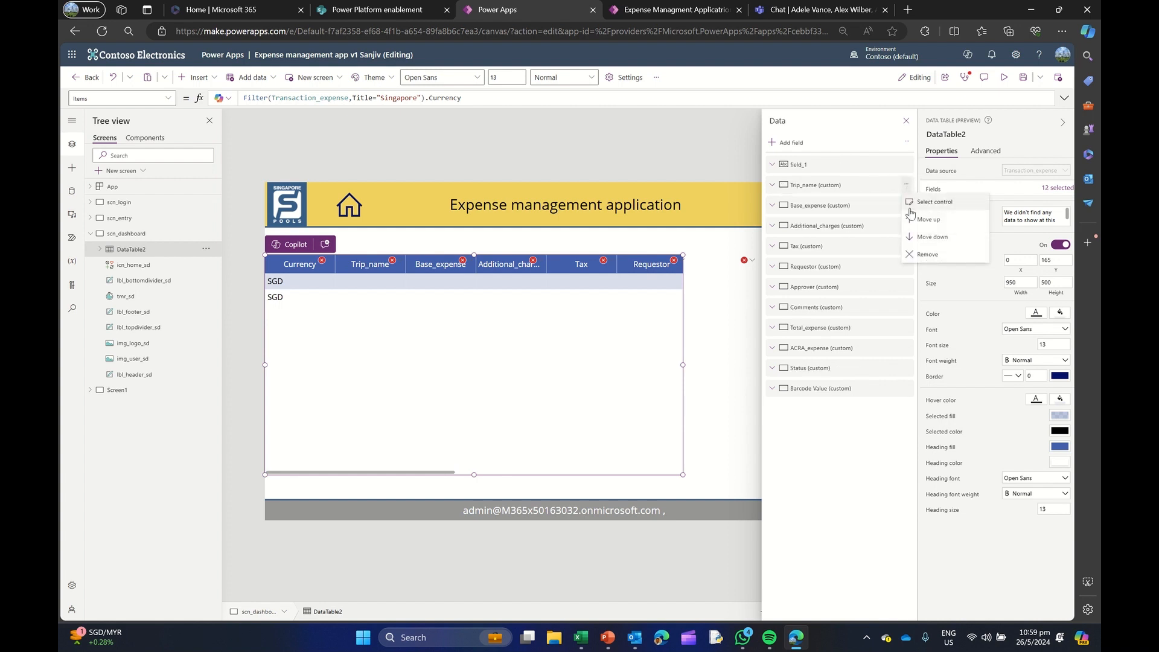
left_click(918, 252)
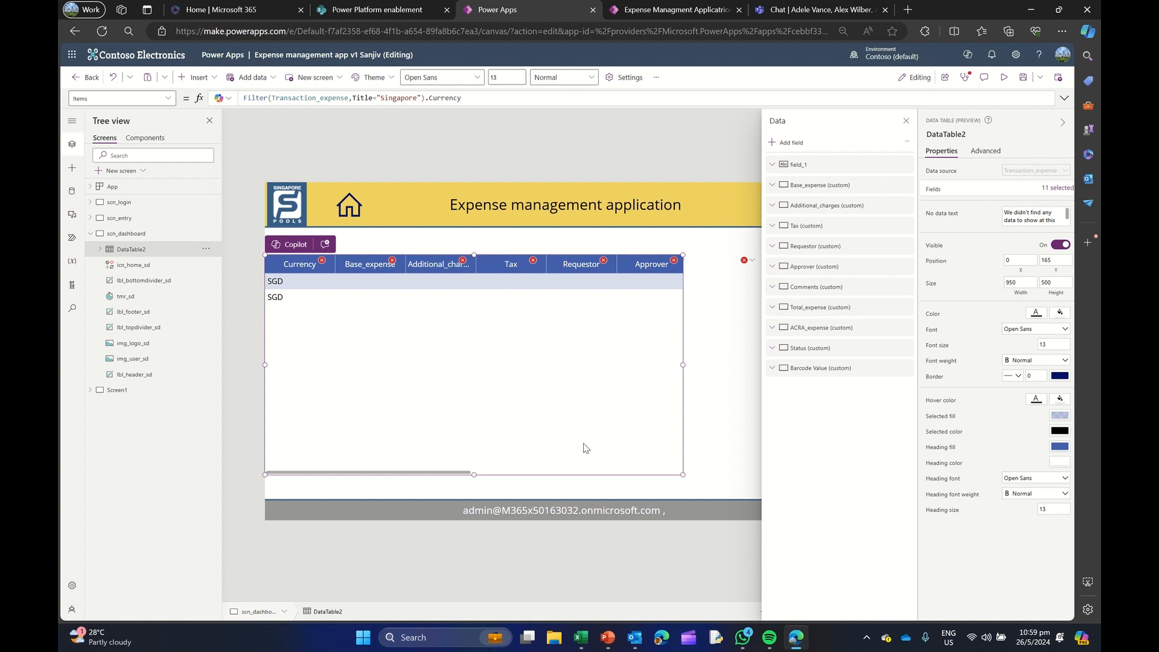
Delete the data table from the dashboard screen
left_click_drag(537, 477, 537, 477)
key("Delete")
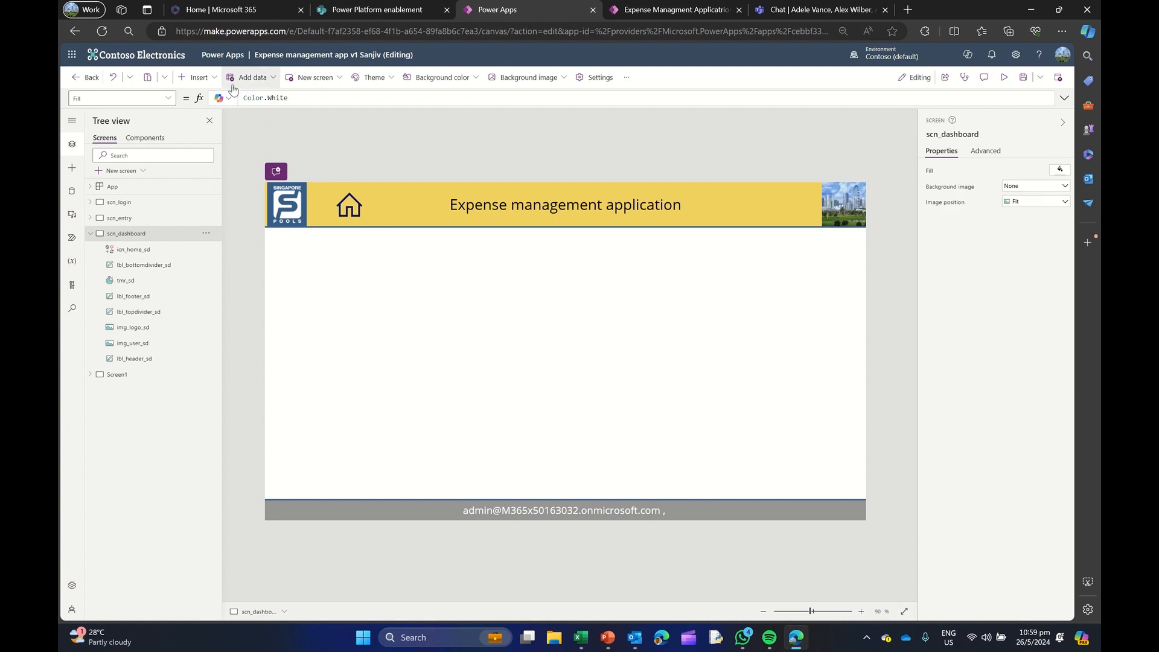
Insert a blank vertical gallery on scn_dashboard and move it below the header to X 50, Y 124
left_click(196, 77)
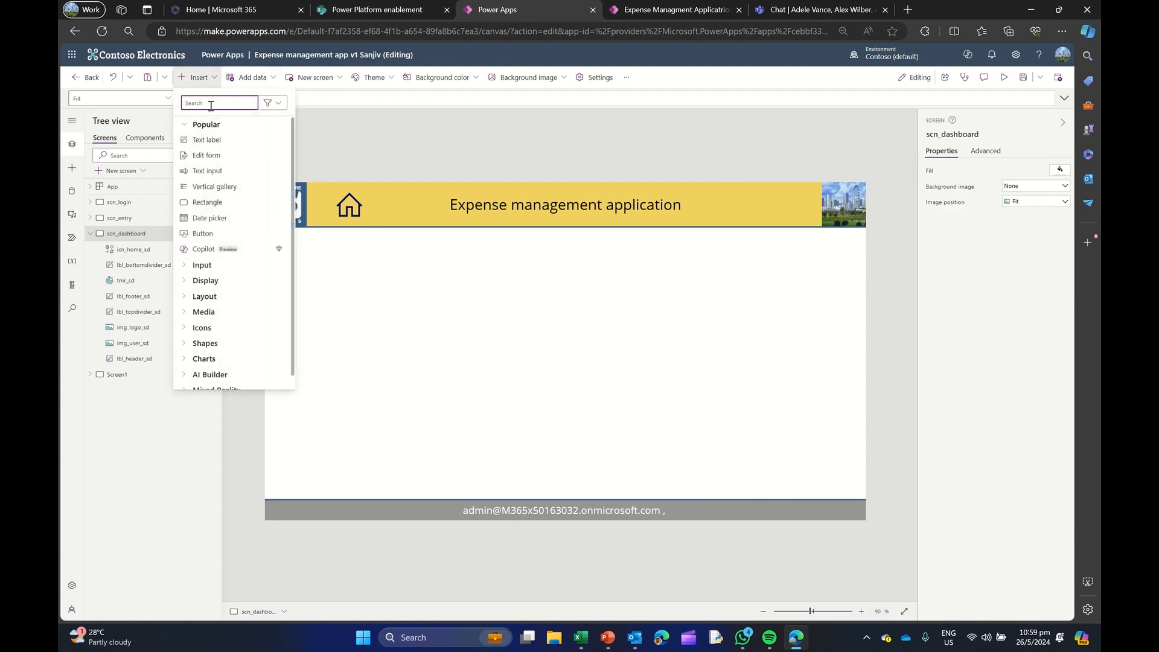
type("veri")
key("BackSpace")
key("BackSpace")
key("BackSpace")
key("BackSpace")
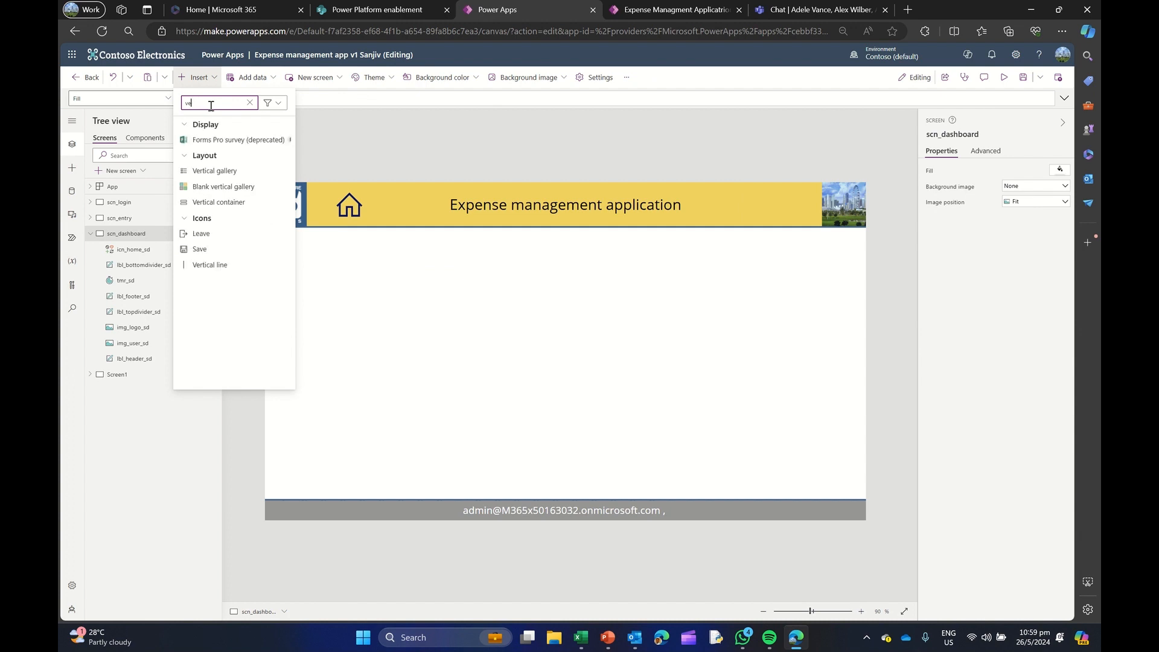
type("gall")
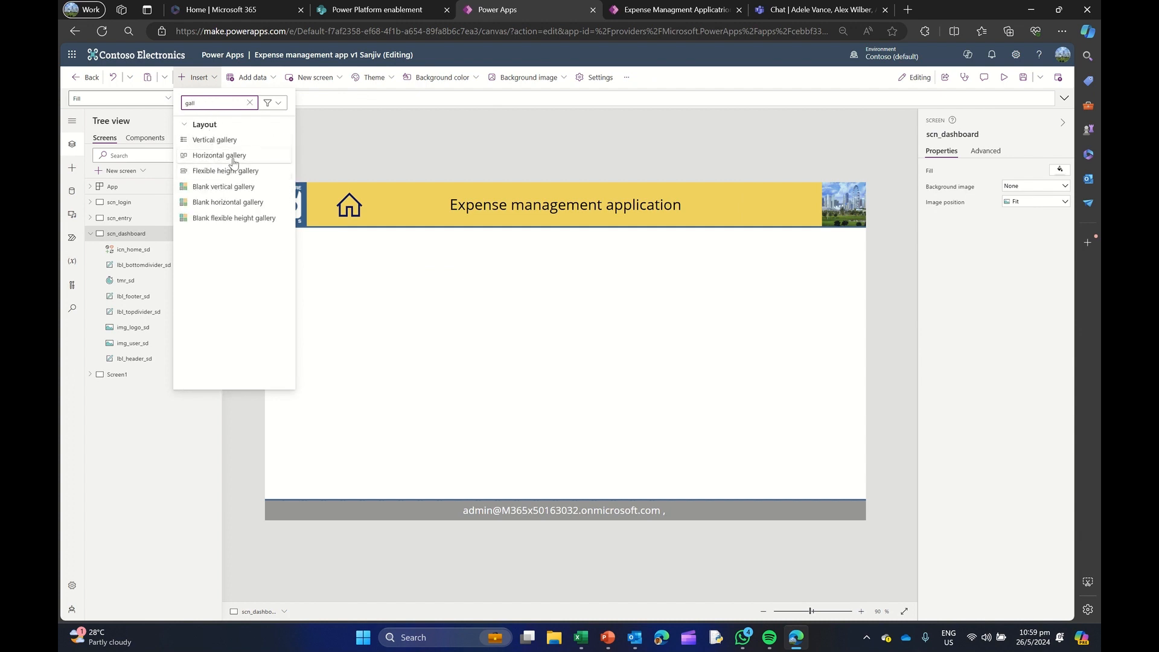
left_click(233, 187)
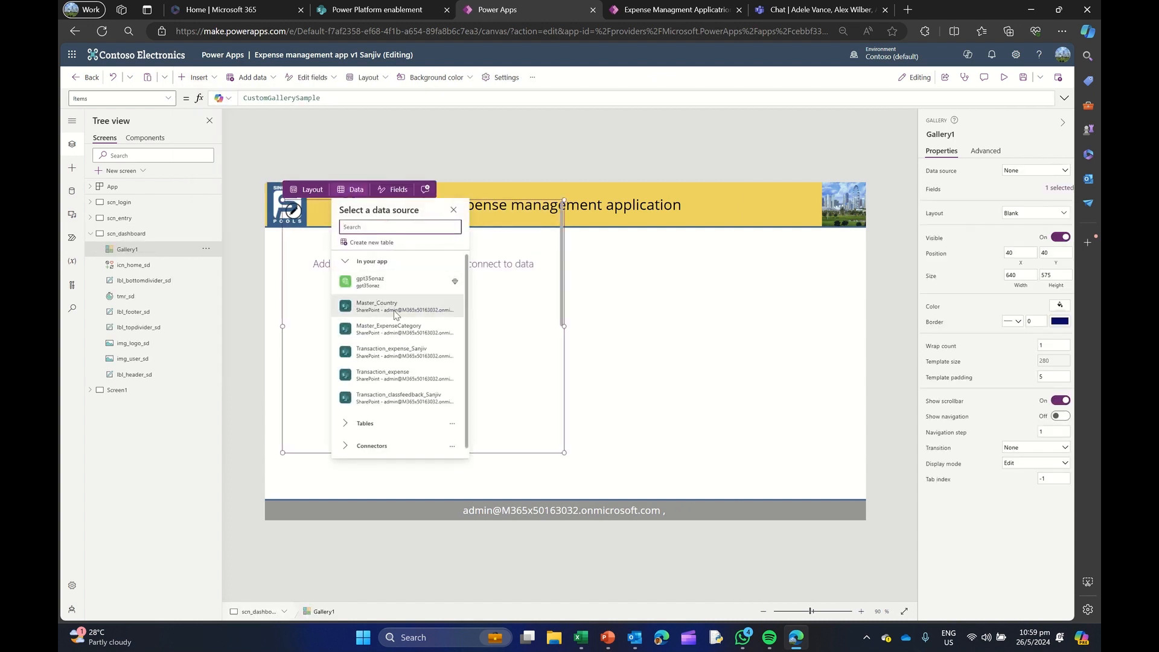
left_click(562, 300)
left_click_drag(491, 196, 495, 233)
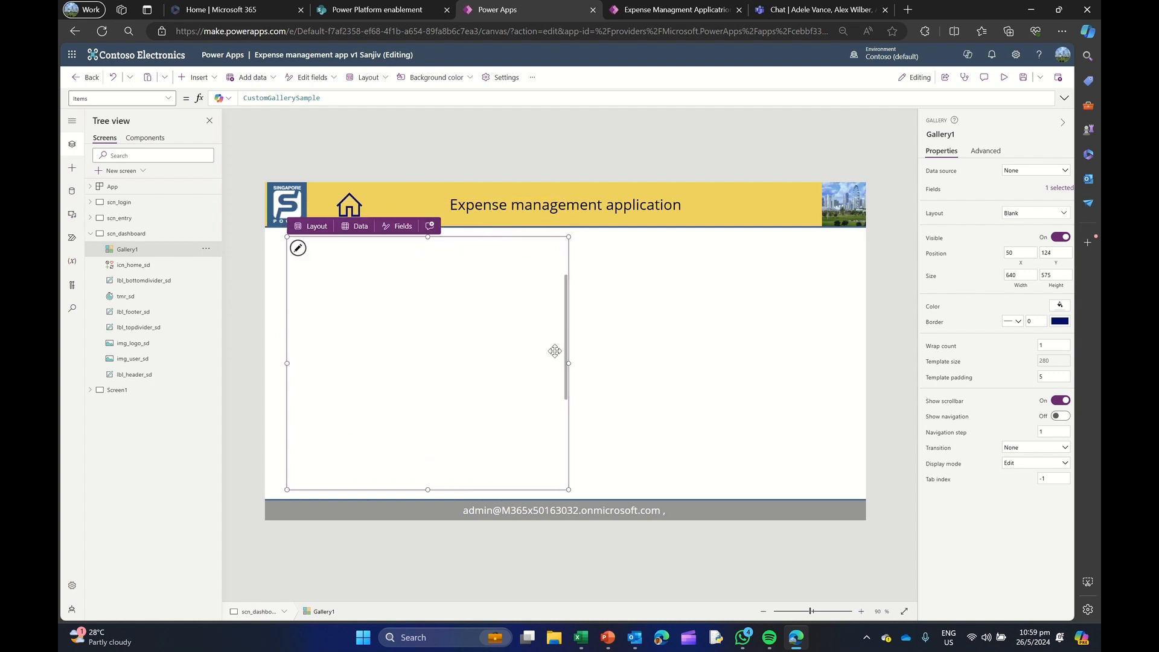
Replace the gallery's Items formula with the start of a Filter function on Transaction_expense
left_click_drag(342, 97, 192, 98)
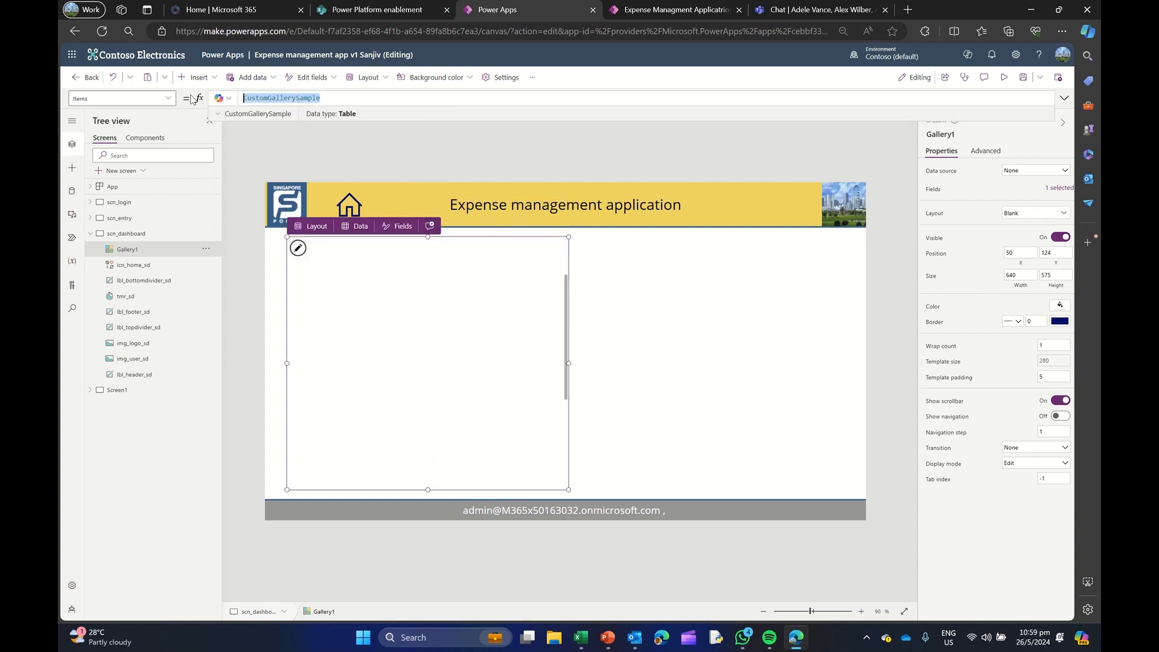
type("Filte")
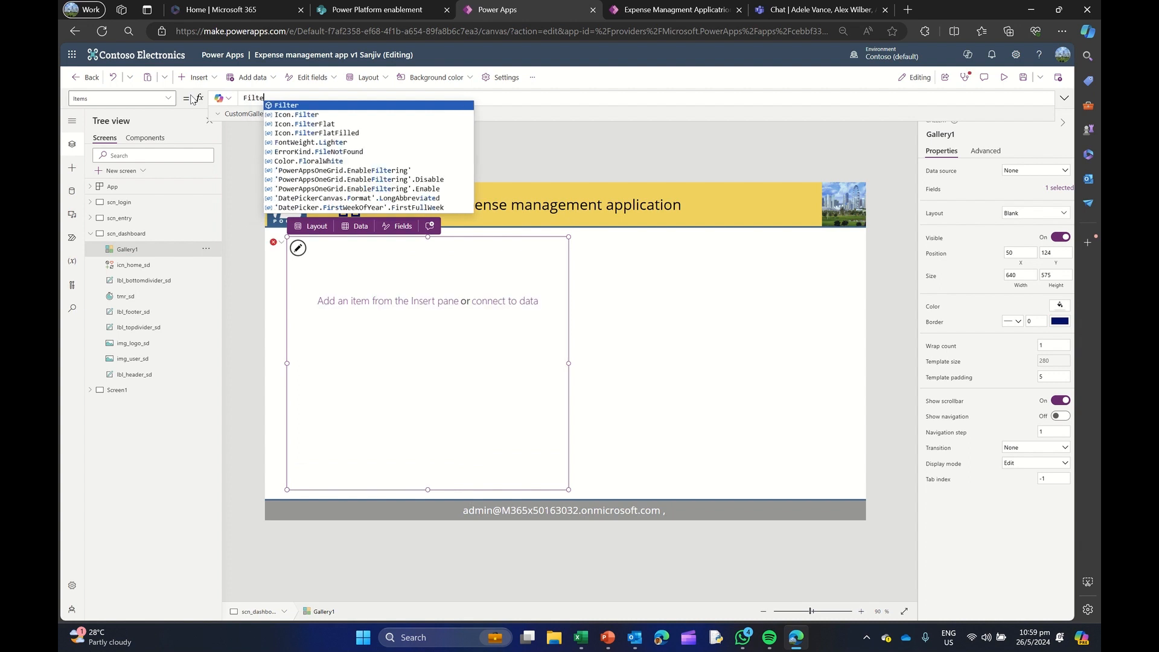
type("r(")
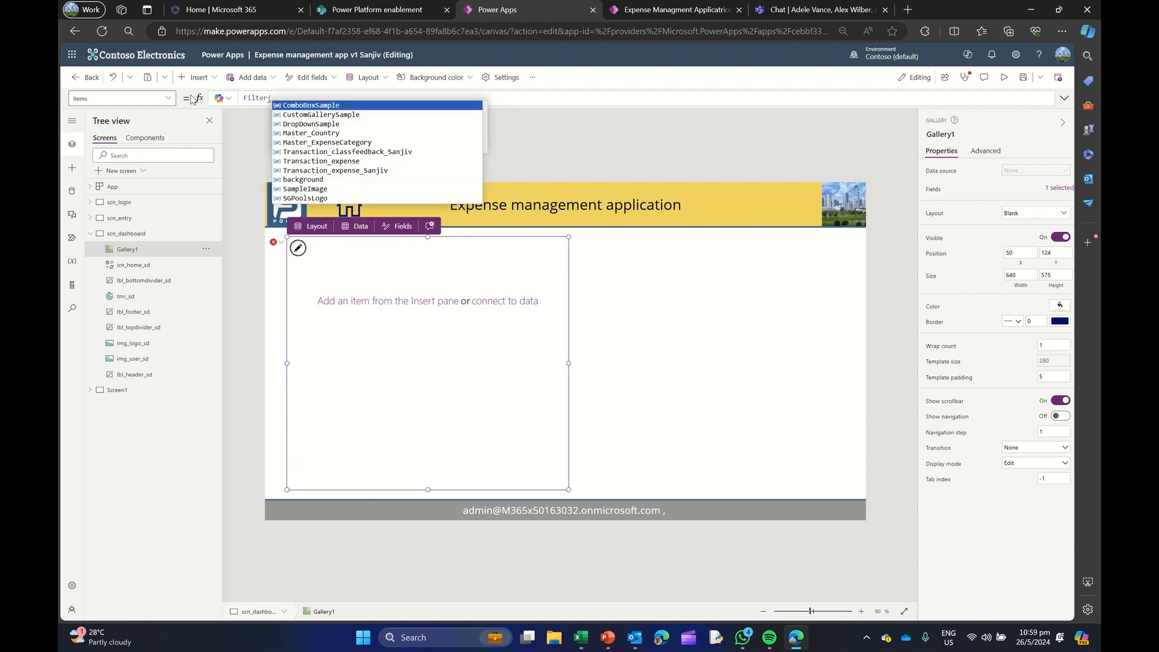
type("tr")
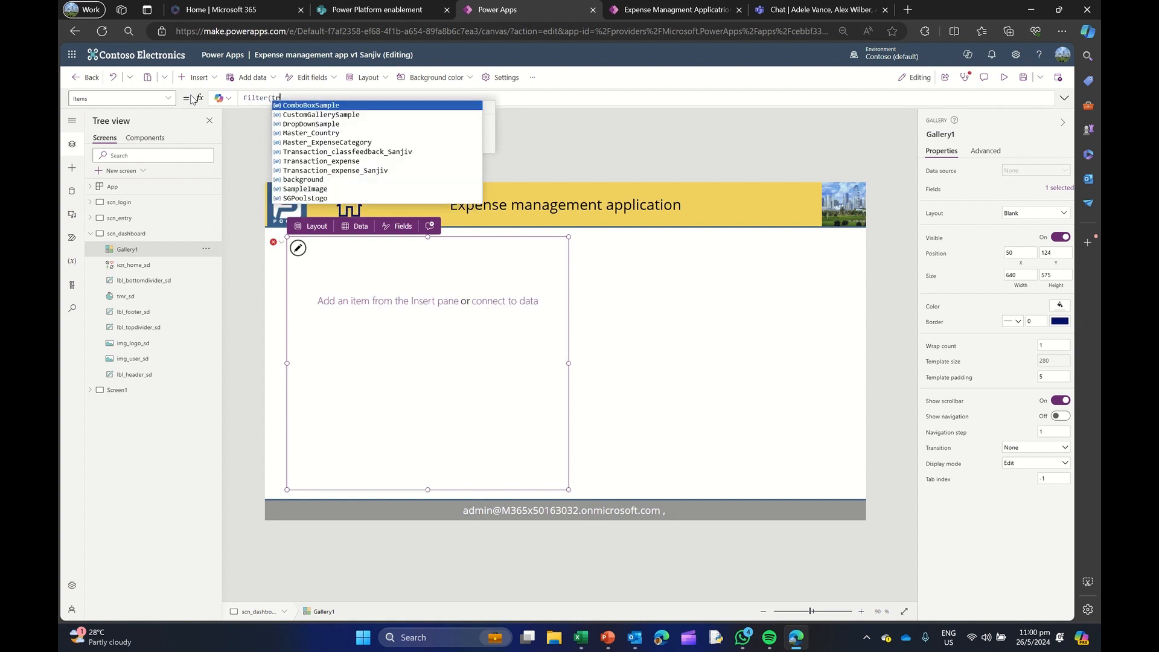
key("Down")
key("Down")
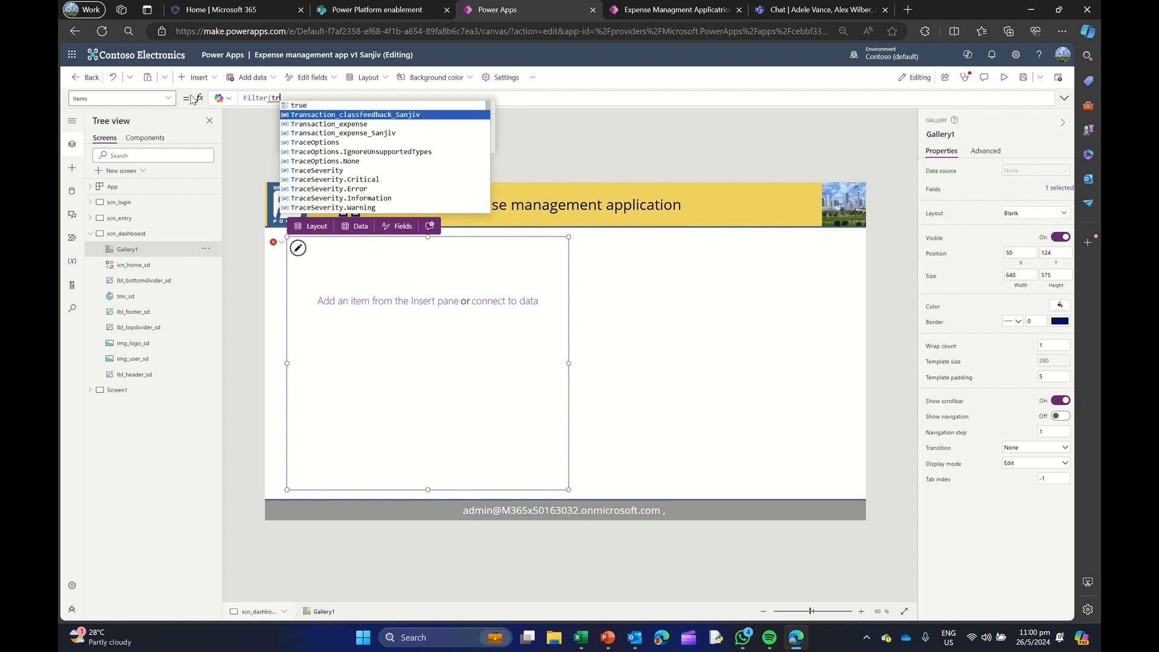
key("Tab")
Complete the gallery's Items formula as Filter(Transaction_expense,Title="Singapore")
type(",Title")
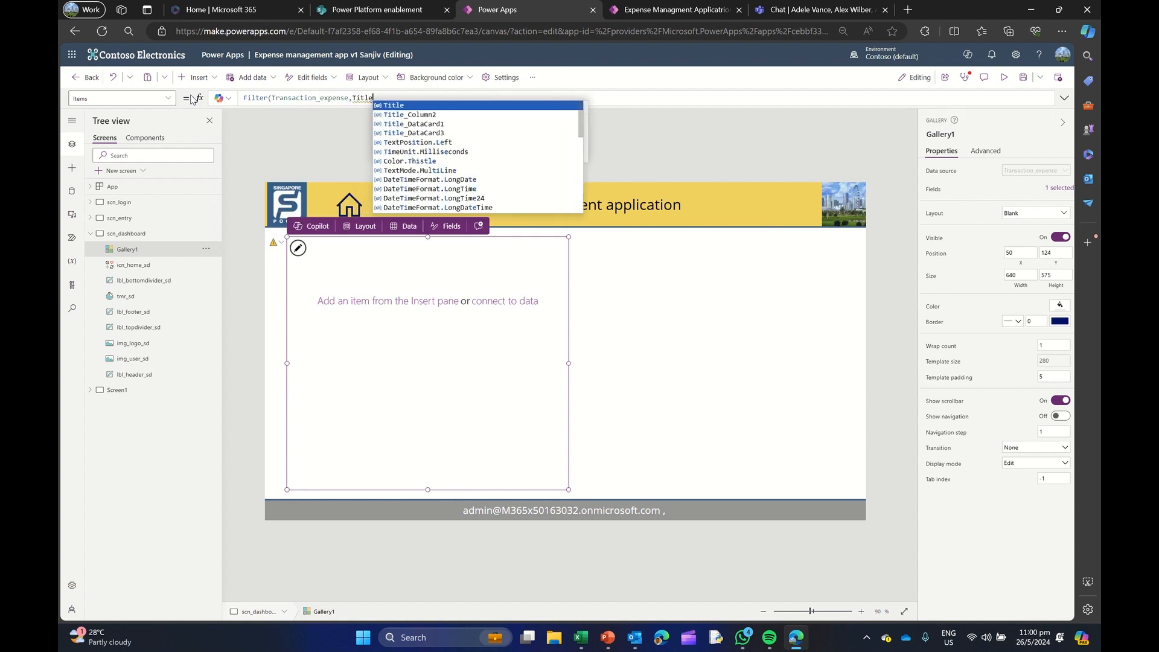
type("=Singapore)")
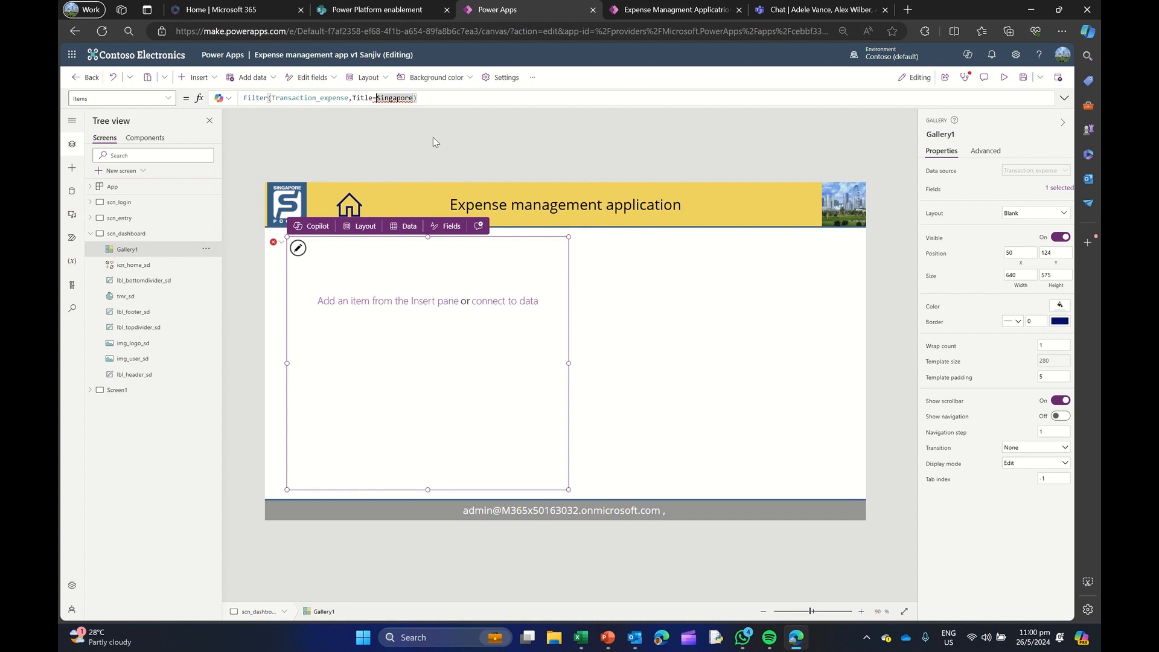
type("\"")
type("\"")
Insert a text label in the gallery's template and shrink the template size to 70
left_click(297, 251)
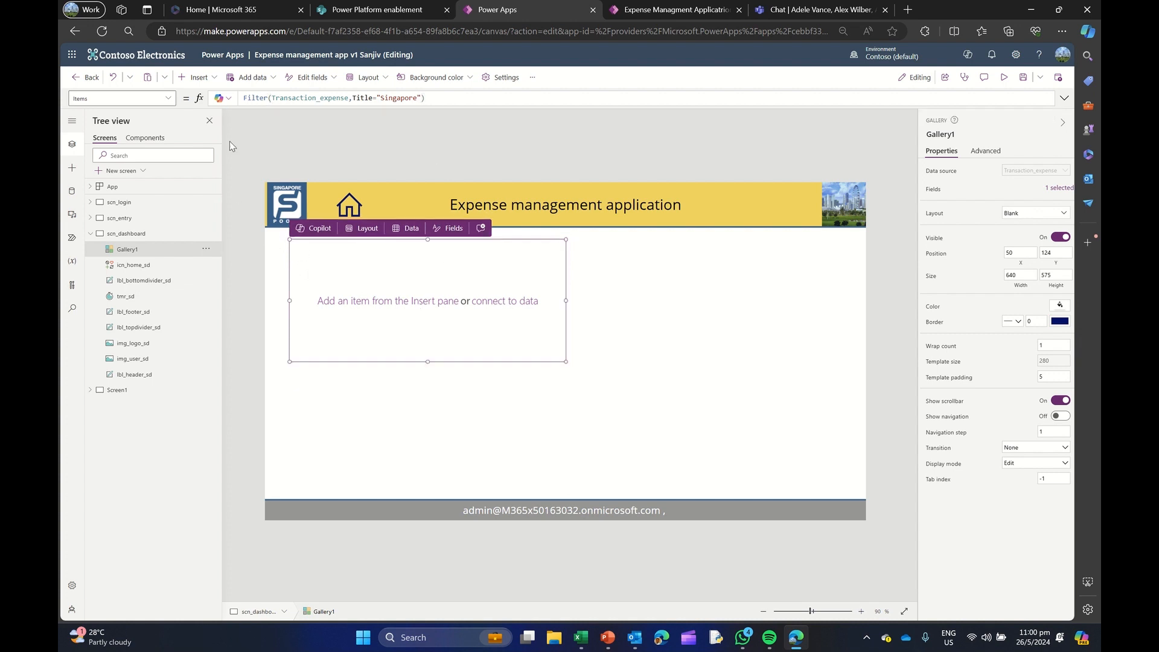
left_click(203, 81)
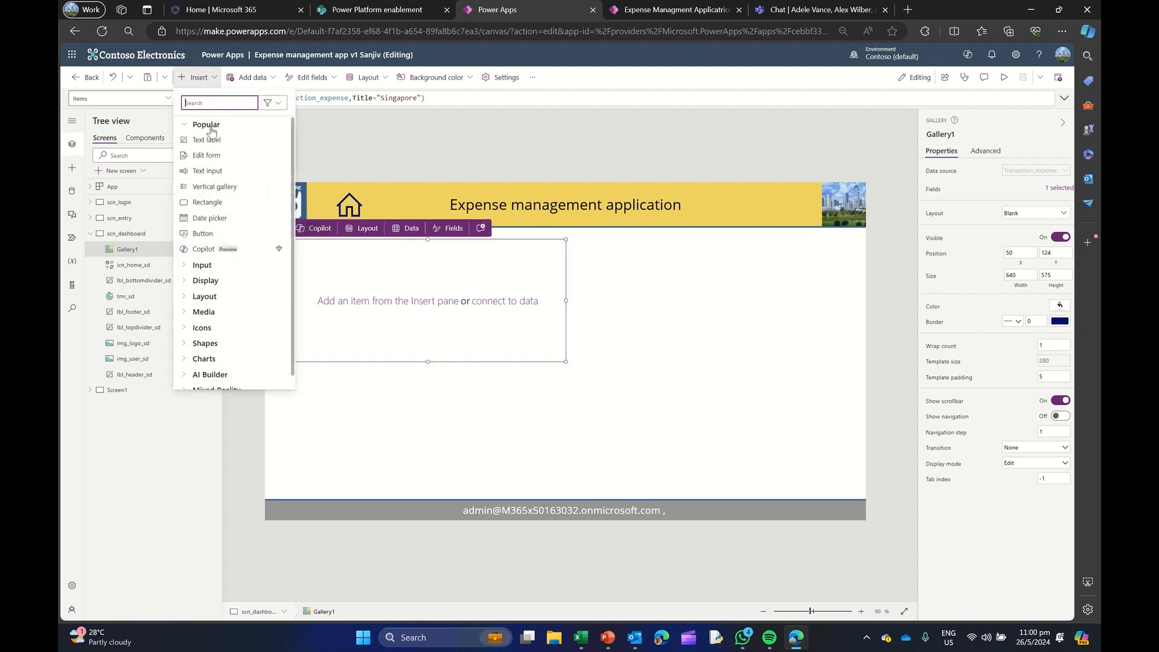
left_click(216, 142)
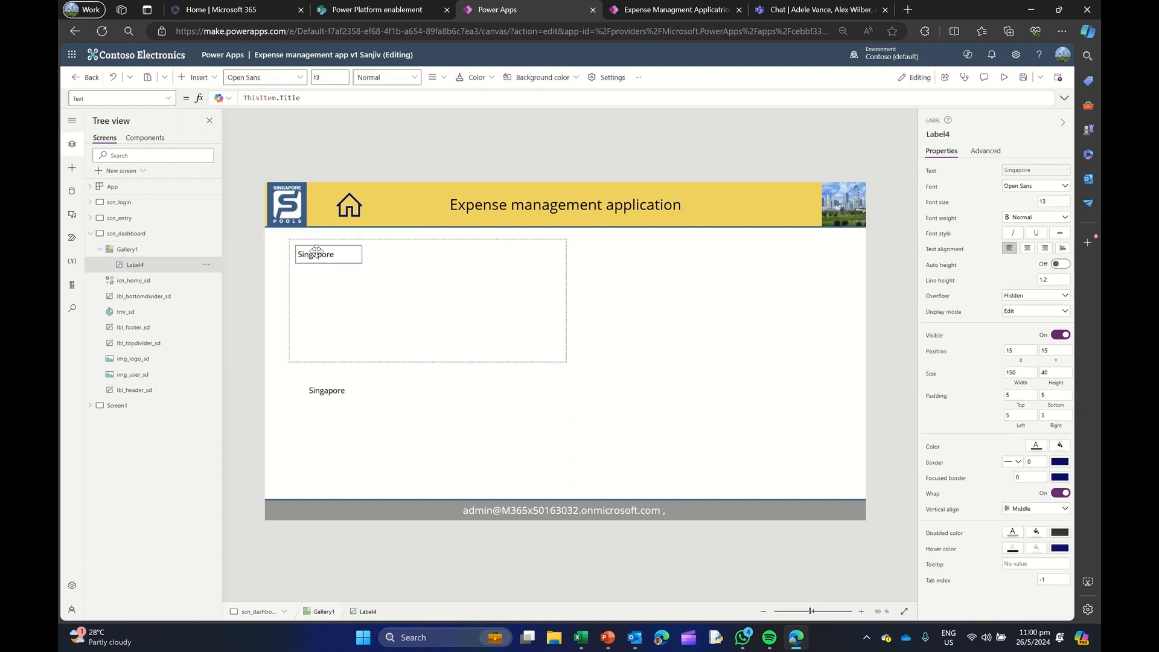
left_click(426, 361)
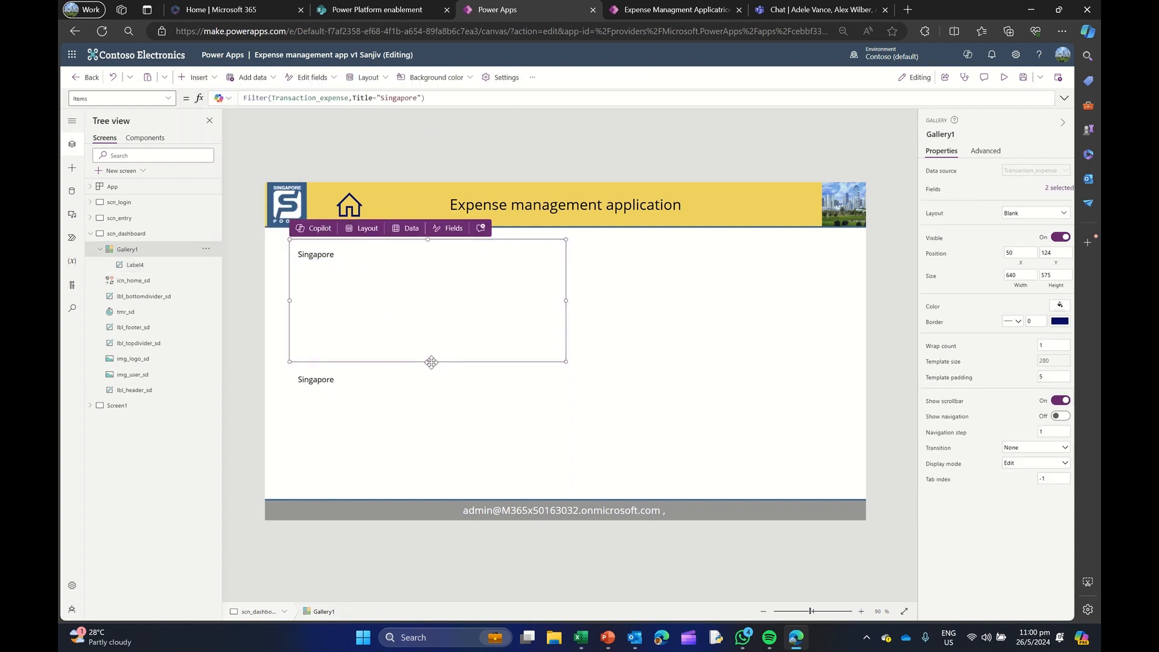
left_click_drag(428, 362, 428, 269)
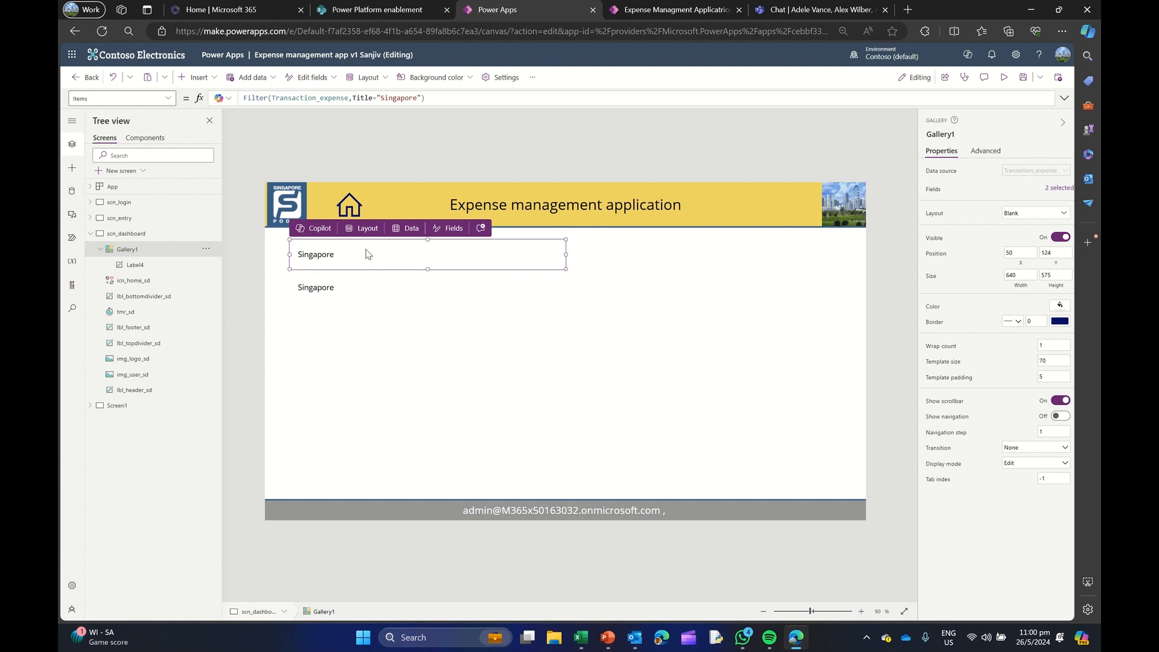
Duplicate the Title label beside the original at X 165, Y 15, and set the copy's Text to ThisItem.Currency
left_click(323, 256)
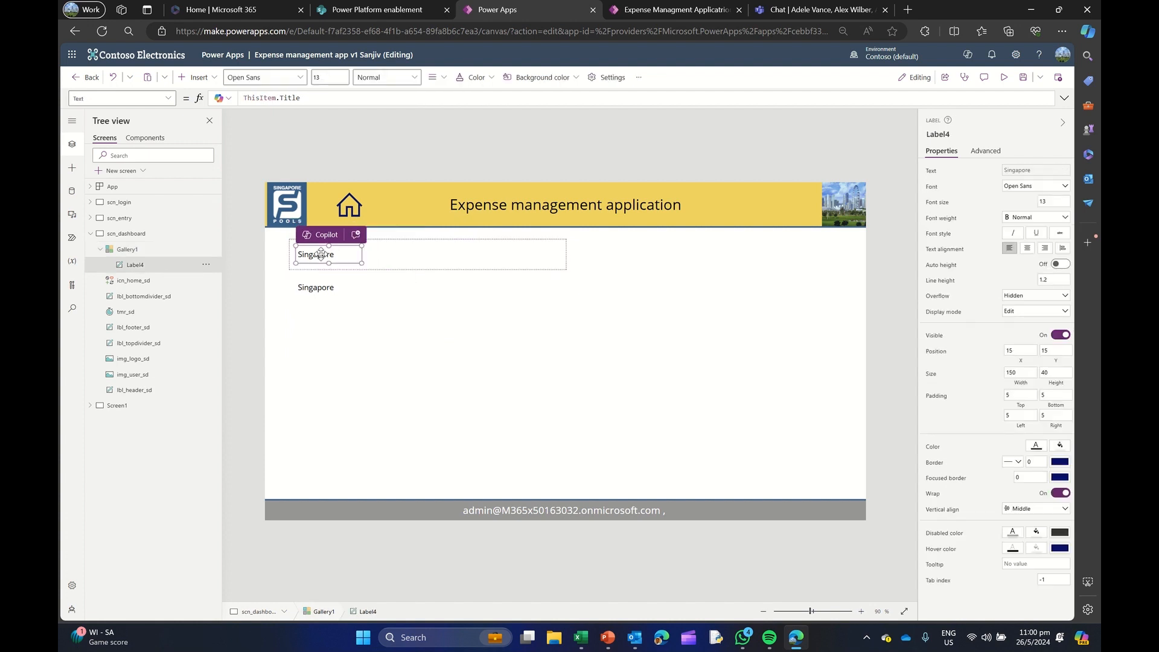
key("ctrl+c")
key("ctrl+v")
left_click_drag(321, 254, 372, 243)
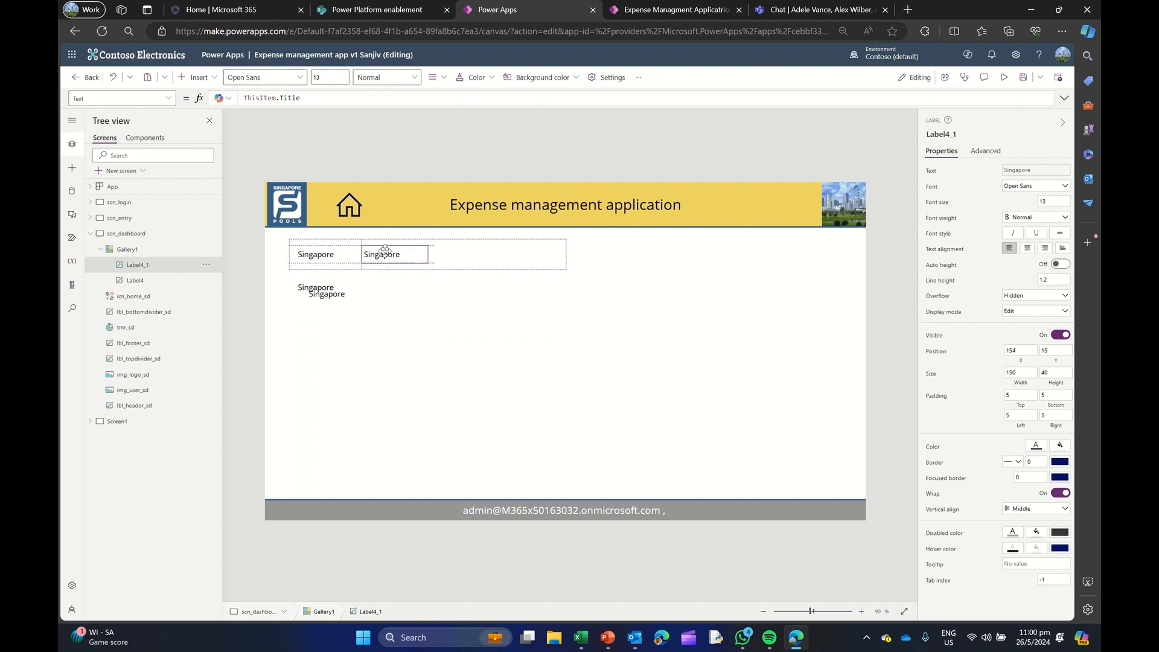
double_click(283, 98)
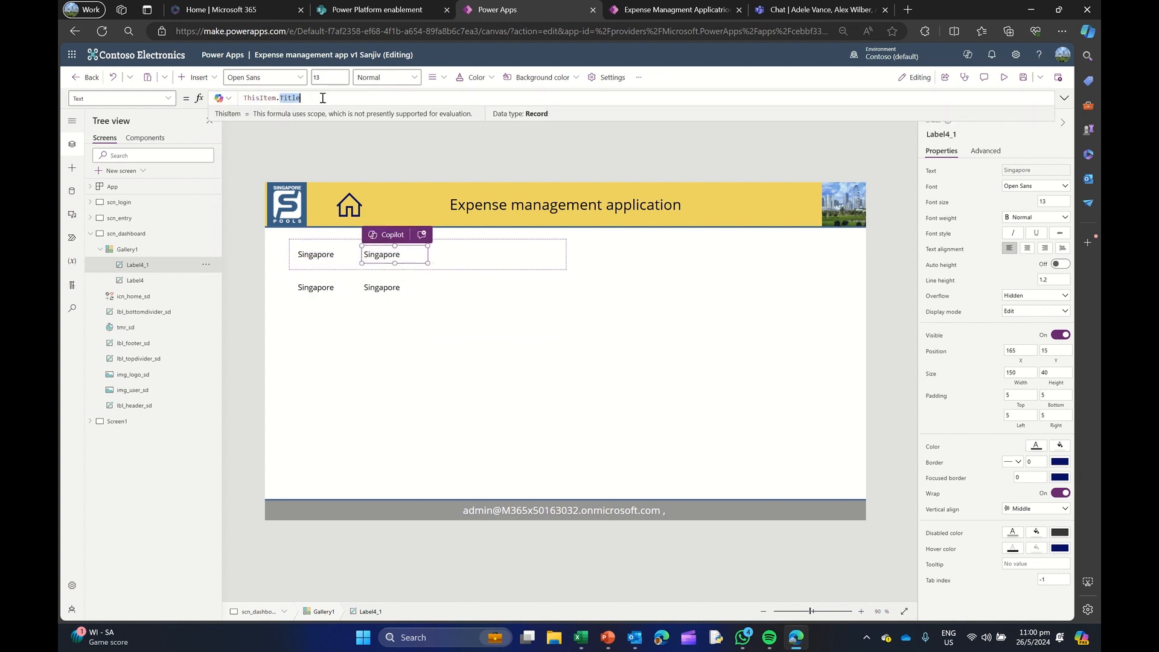
type("Currency")
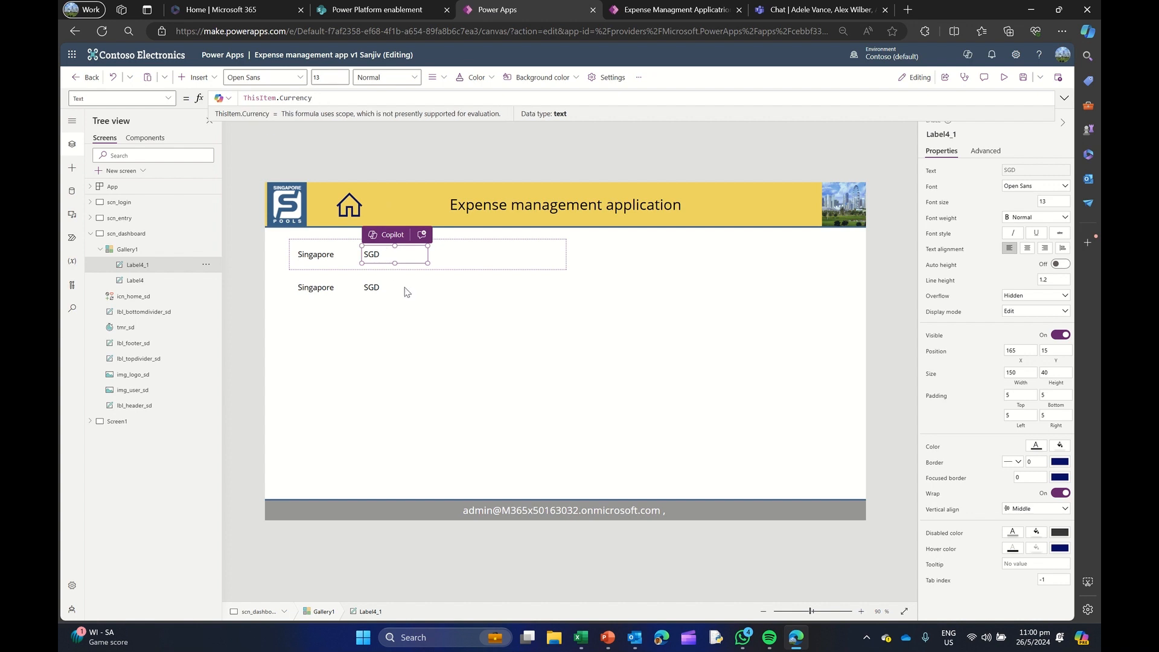
Review the formulas of both gallery labels and append .Currency to the gallery's Items formula
left_click(143, 250)
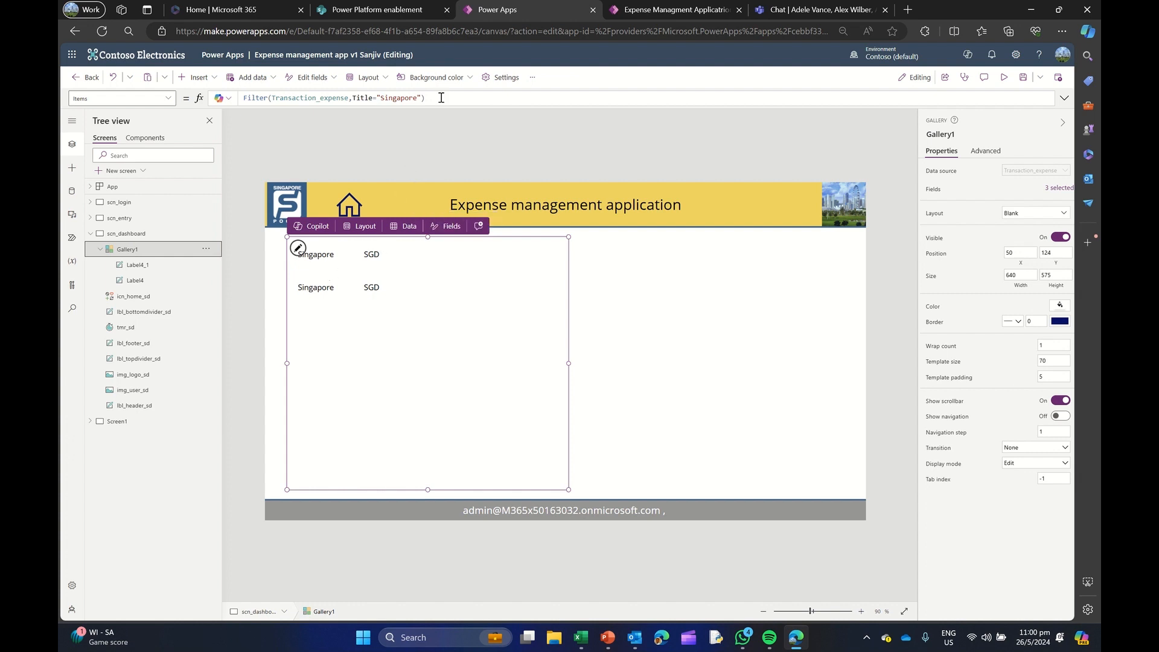
left_click(320, 259)
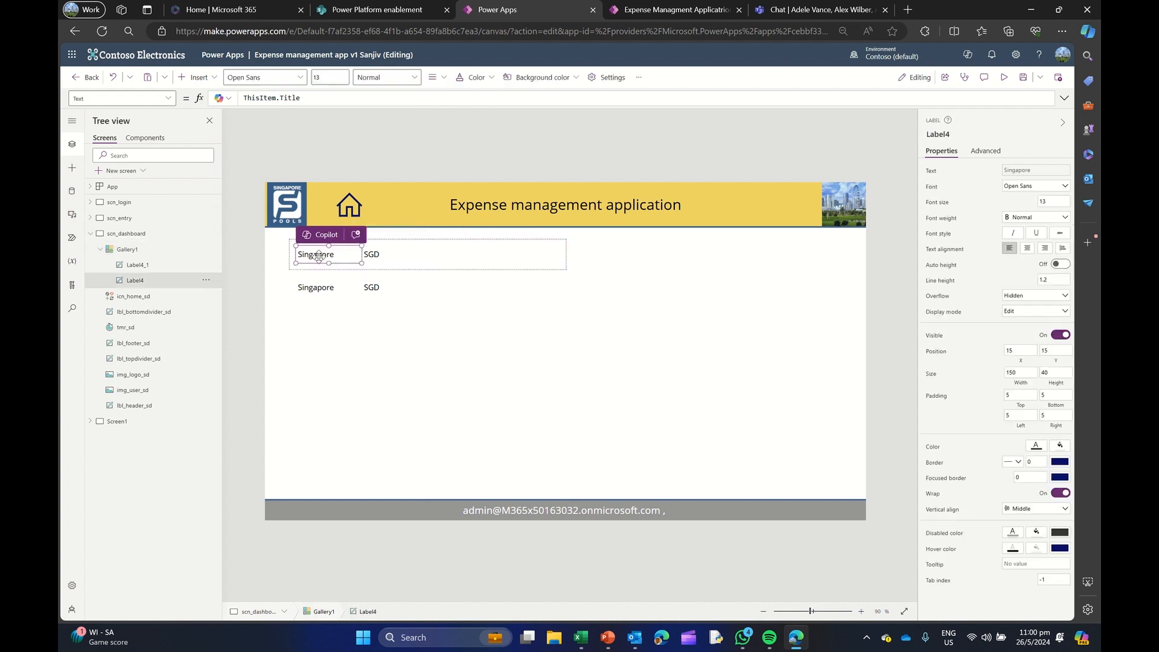
left_click(382, 258)
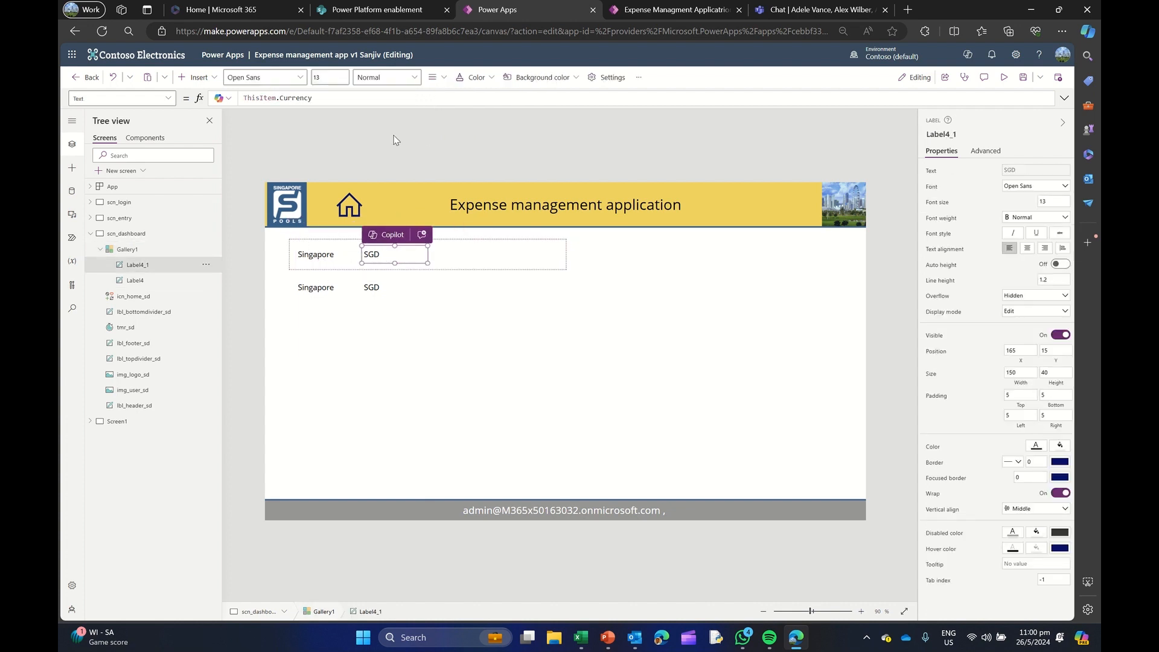
left_click(151, 254)
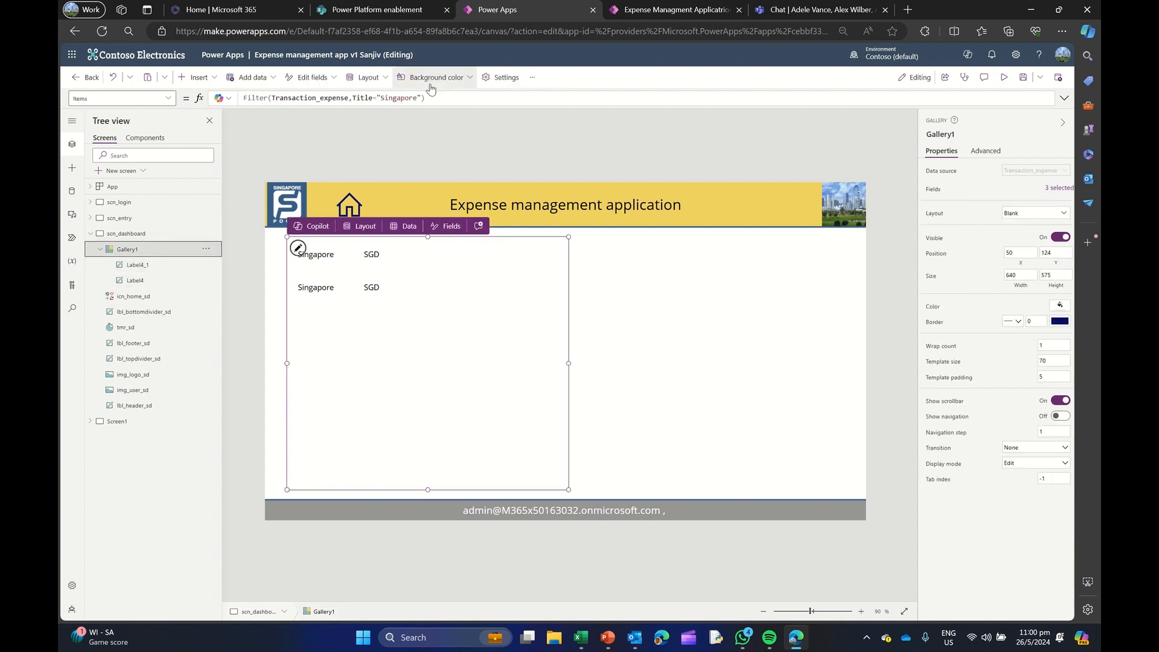
left_click(431, 99)
type(".Currency")
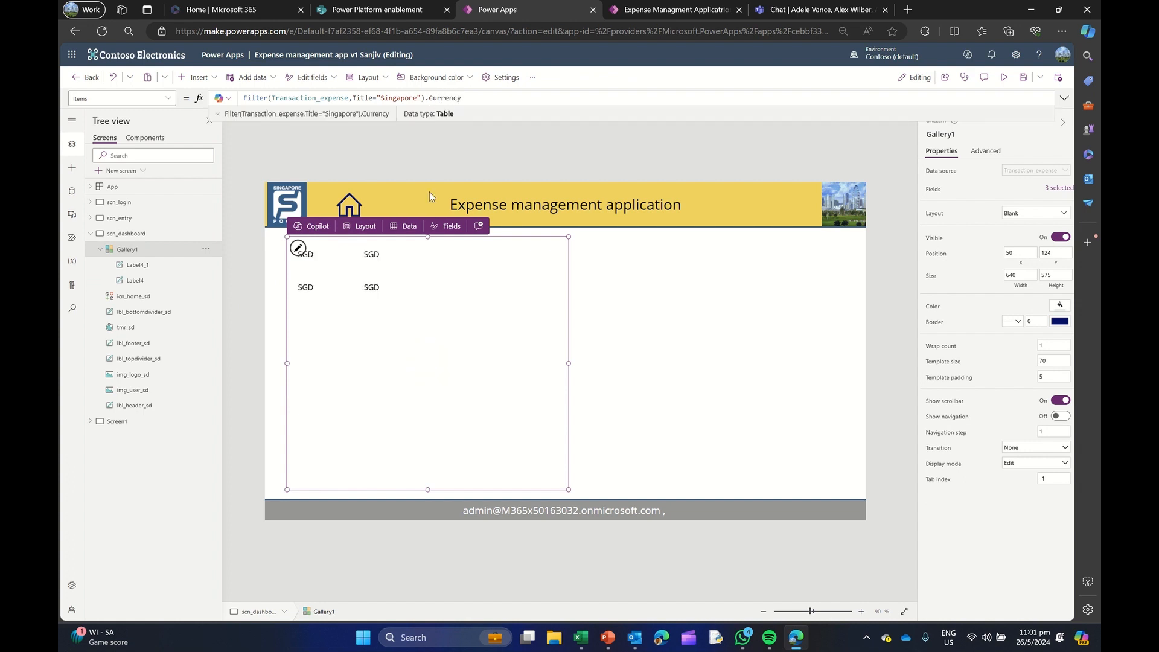
Delete the second label from the gallery and narrow the gallery to a width of 110
left_click(377, 254)
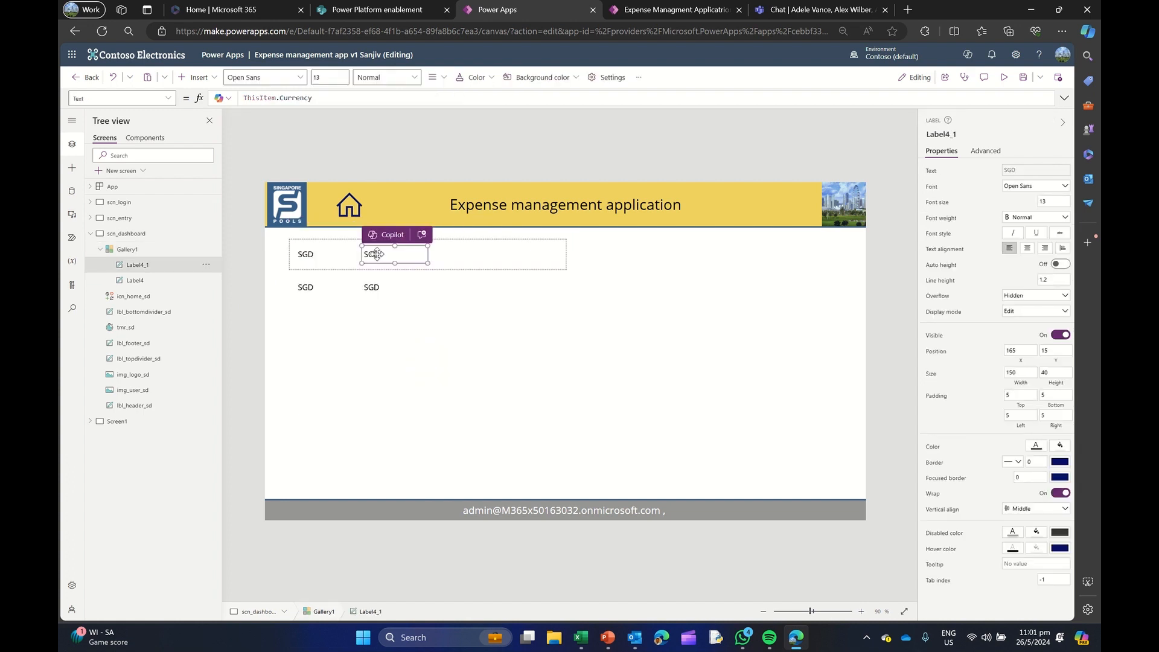
key("Delete")
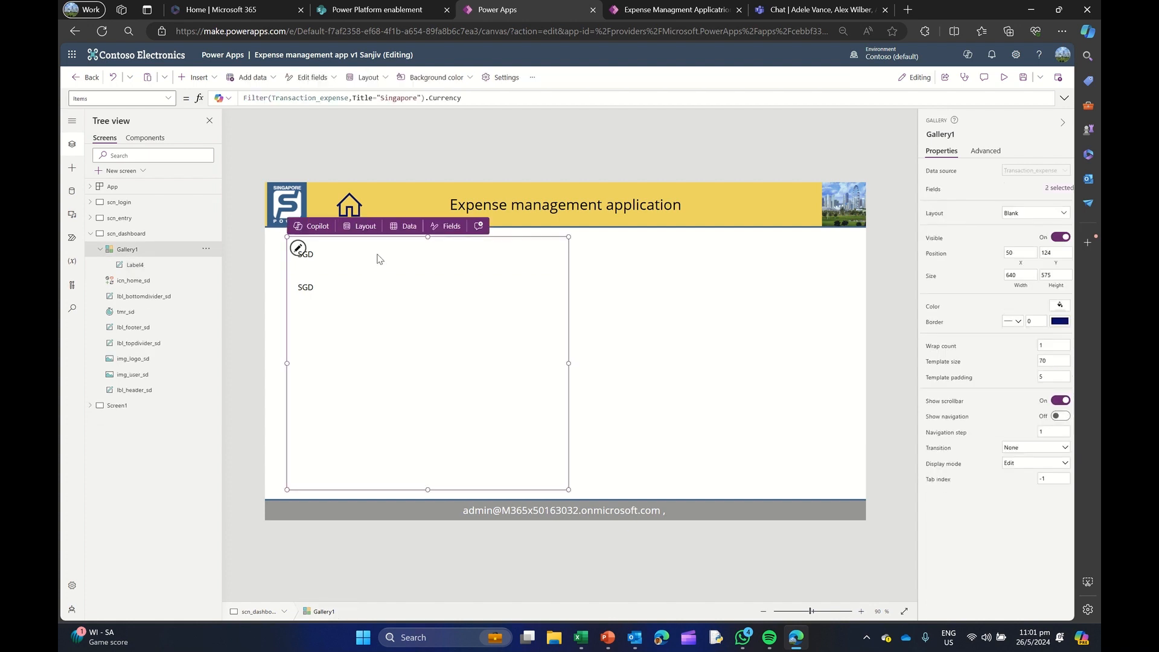
left_click_drag(569, 363, 335, 354)
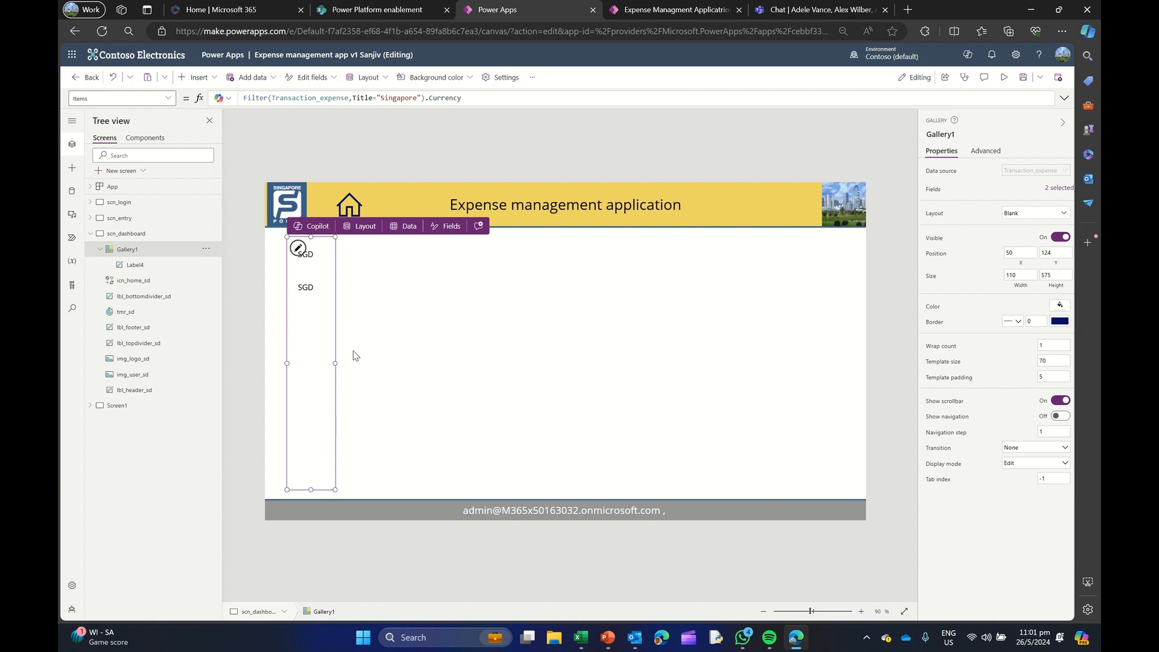
Remove .Currency from the end of the gallery's Items formula and widen the gallery to 546
left_click_drag(272, 98, 462, 99)
left_click(415, 100)
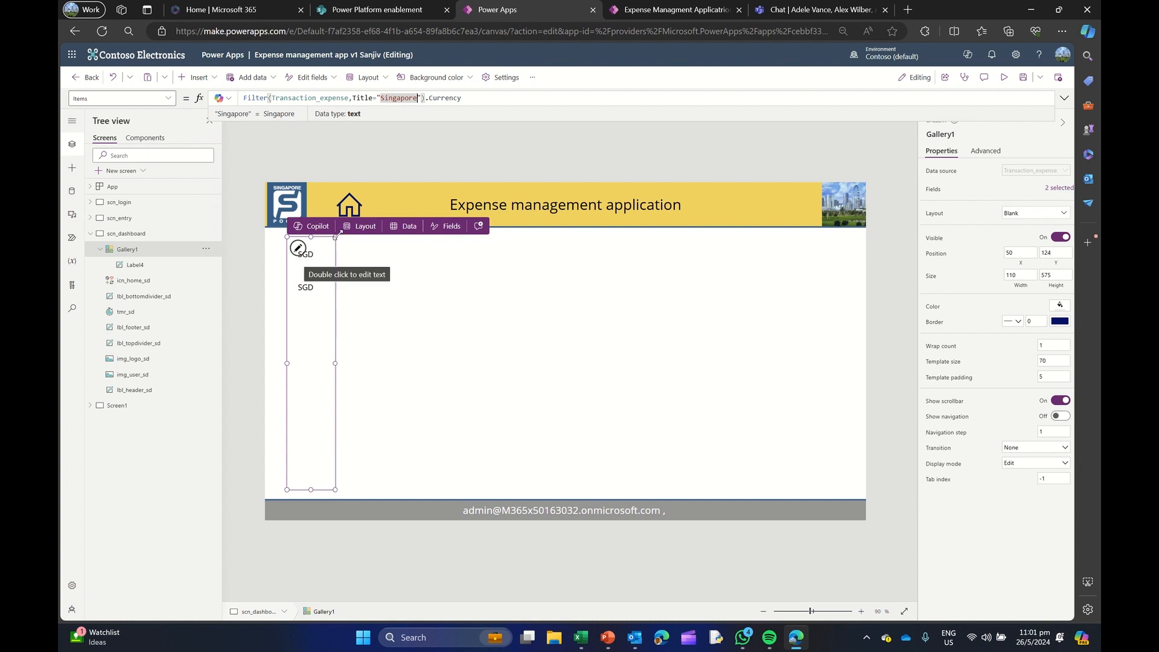
left_click_drag(426, 97, 485, 98)
key("BackSpace")
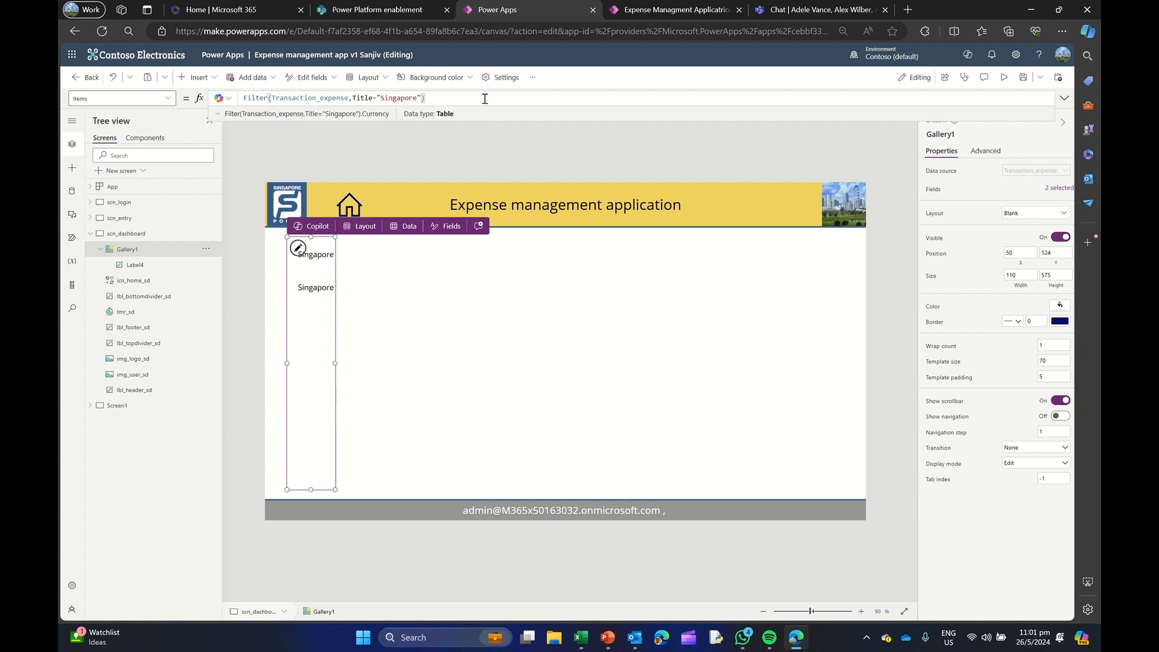
left_click(334, 364)
left_click_drag(335, 363, 528, 364)
Narrow the Title label to 113 and add a copy beside it at X 128, Y 15 with Text ThisItem.Currency
left_click(325, 261)
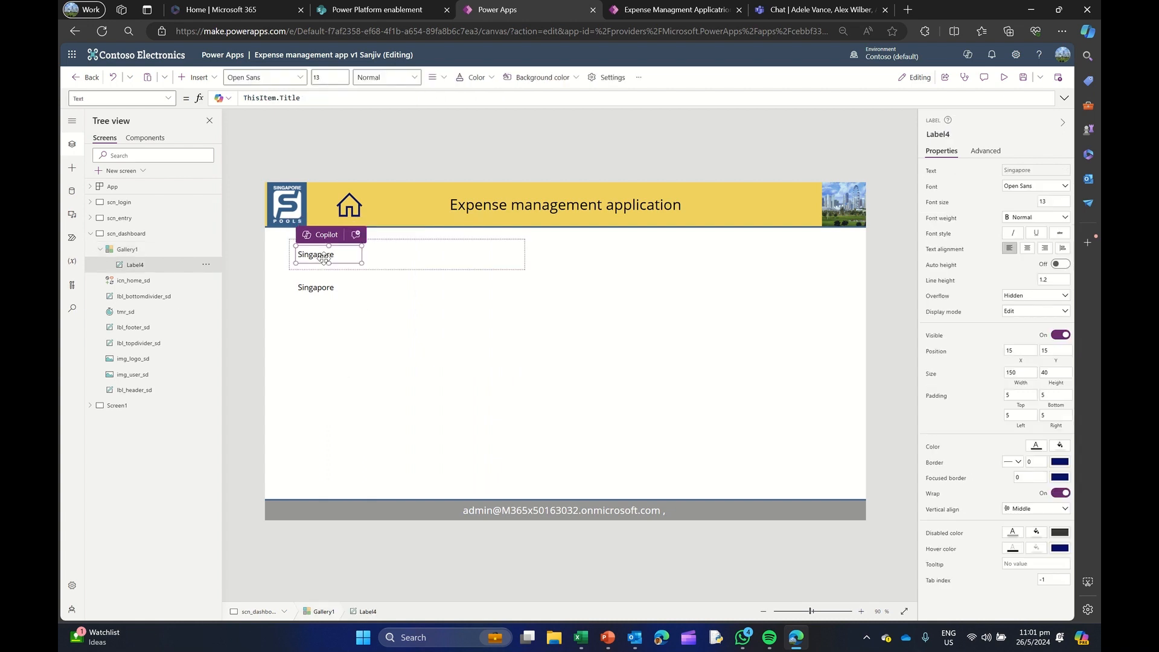
mouse_move(362, 254)
left_mouse_down()
mouse_move(346, 254)
mouse_move(368, 257)
left_mouse_up()
key("ctrl+v")
left_click_drag(279, 98, 361, 98)
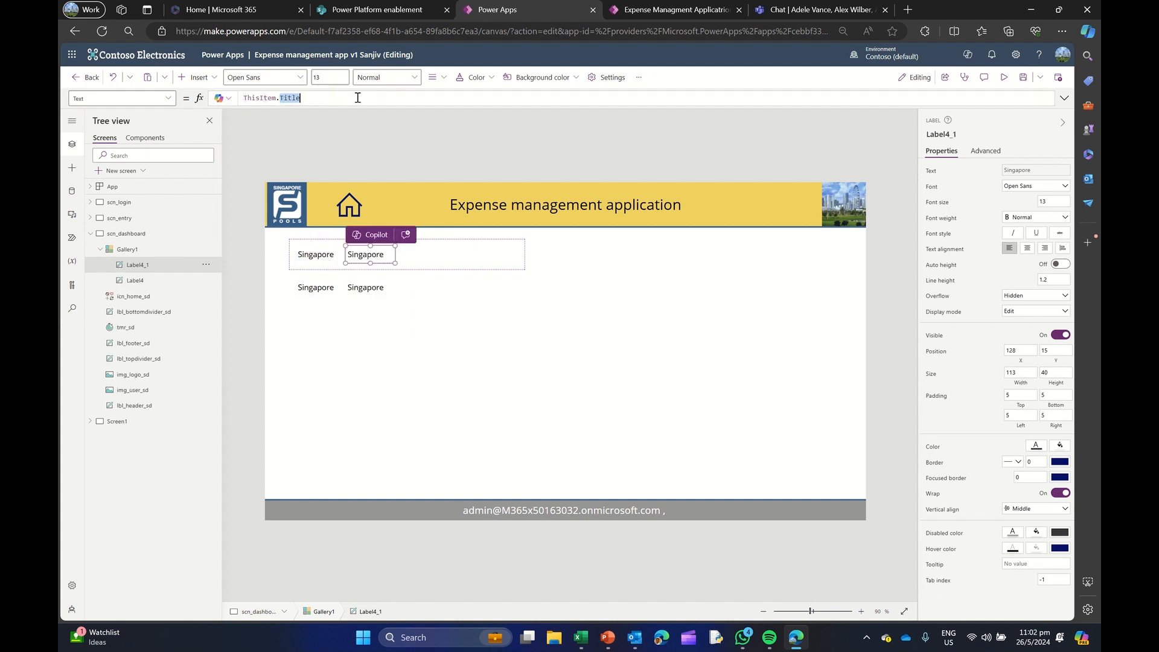
type("Currency")
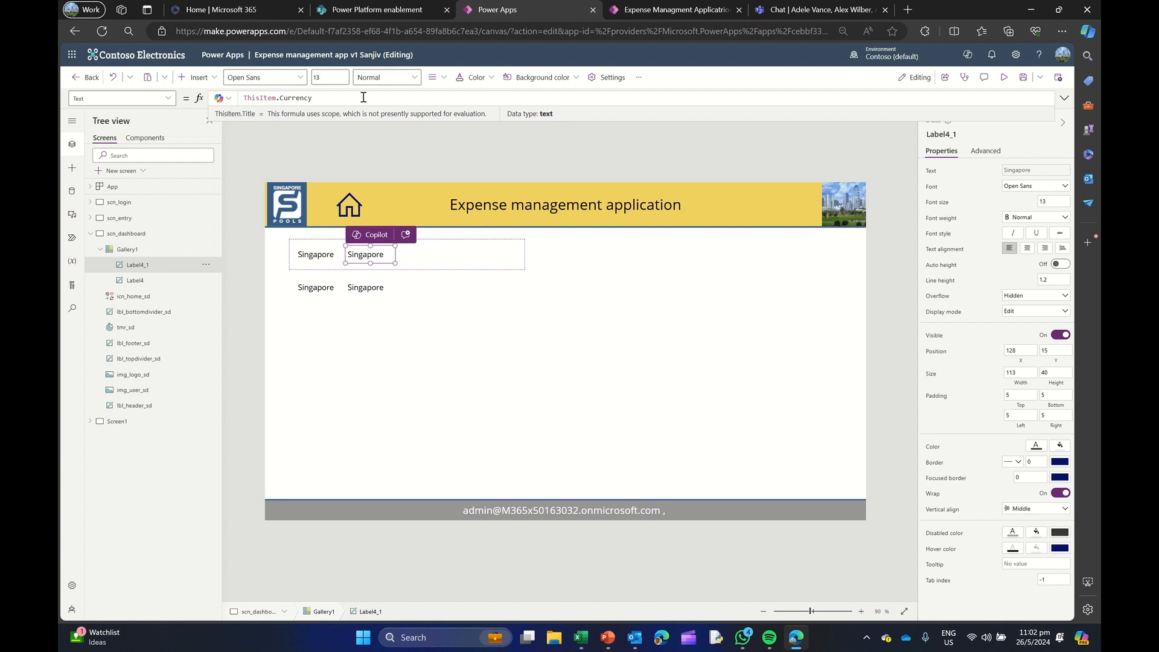
Duplicate the Currency label to X 241, Y 15, and set the copy's Text to ThisItem.Forex
left_click(374, 253)
key("ctrl+c")
key("ctrl+v")
left_click_drag(374, 253, 420, 255)
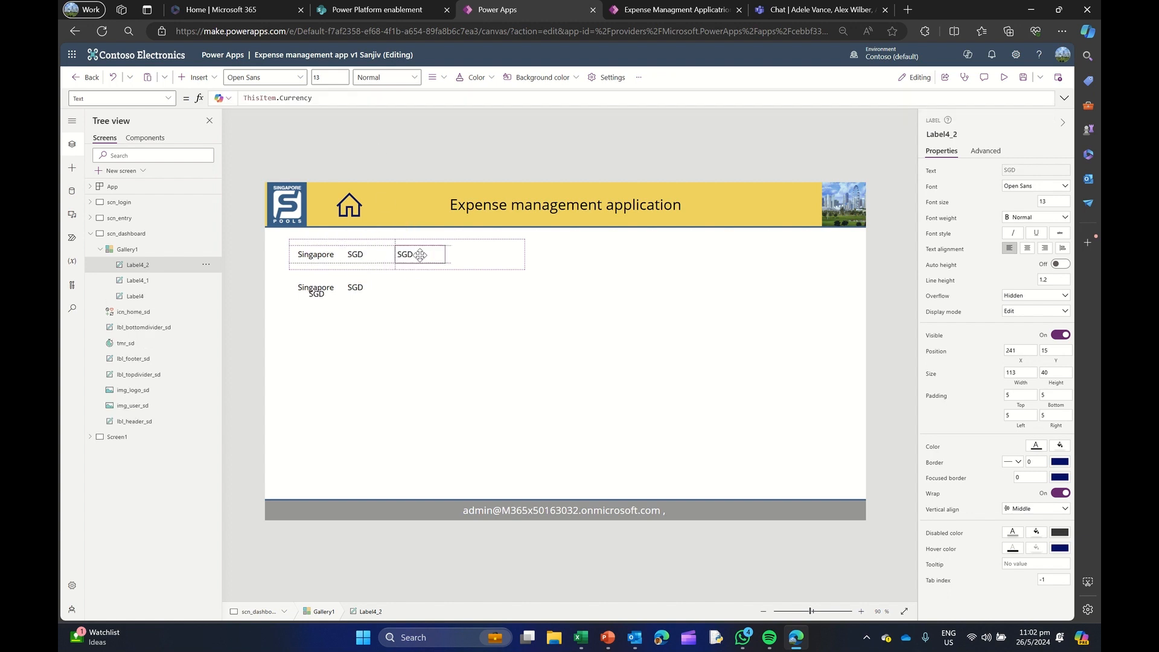
left_click(279, 98)
double_click(281, 98)
type("Fore")
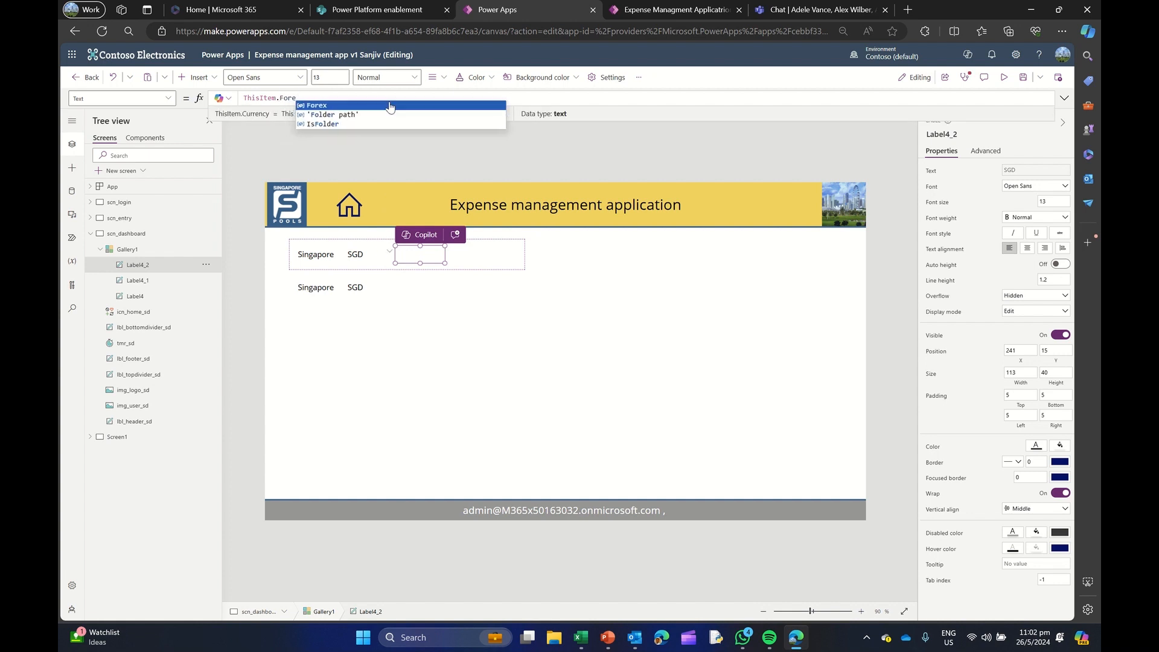
left_click(389, 106)
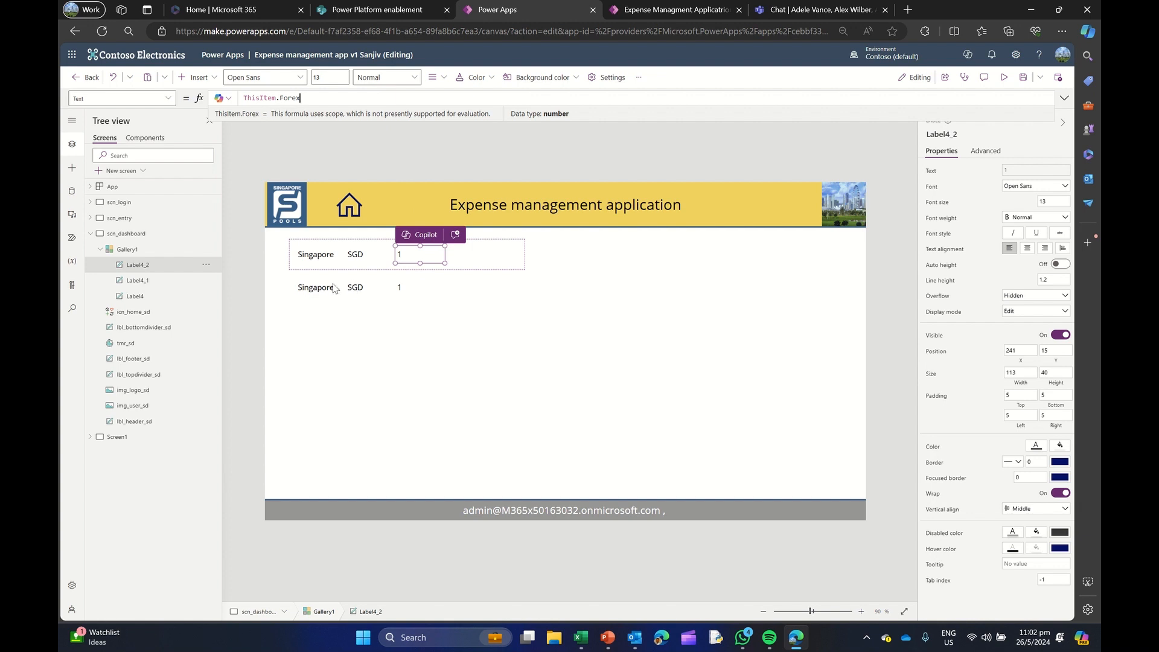
Wrap the gallery's Items formula in First, giving First(Filter(Transaction_expense,Title="Singapore"))
left_click(127, 250)
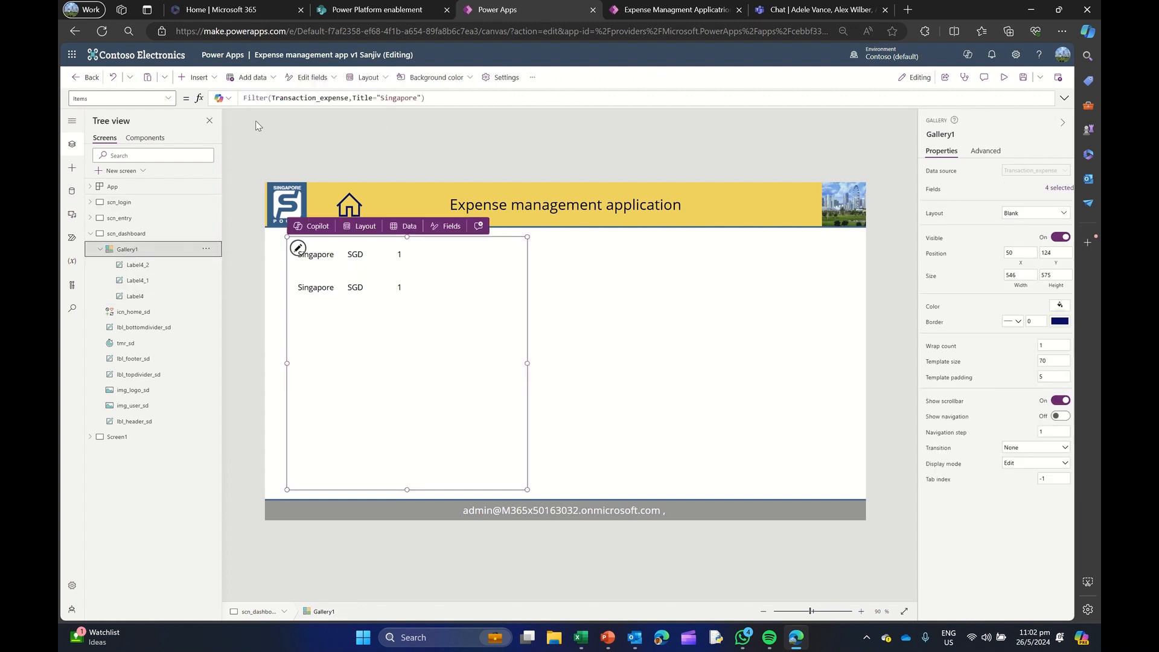
left_click(244, 98)
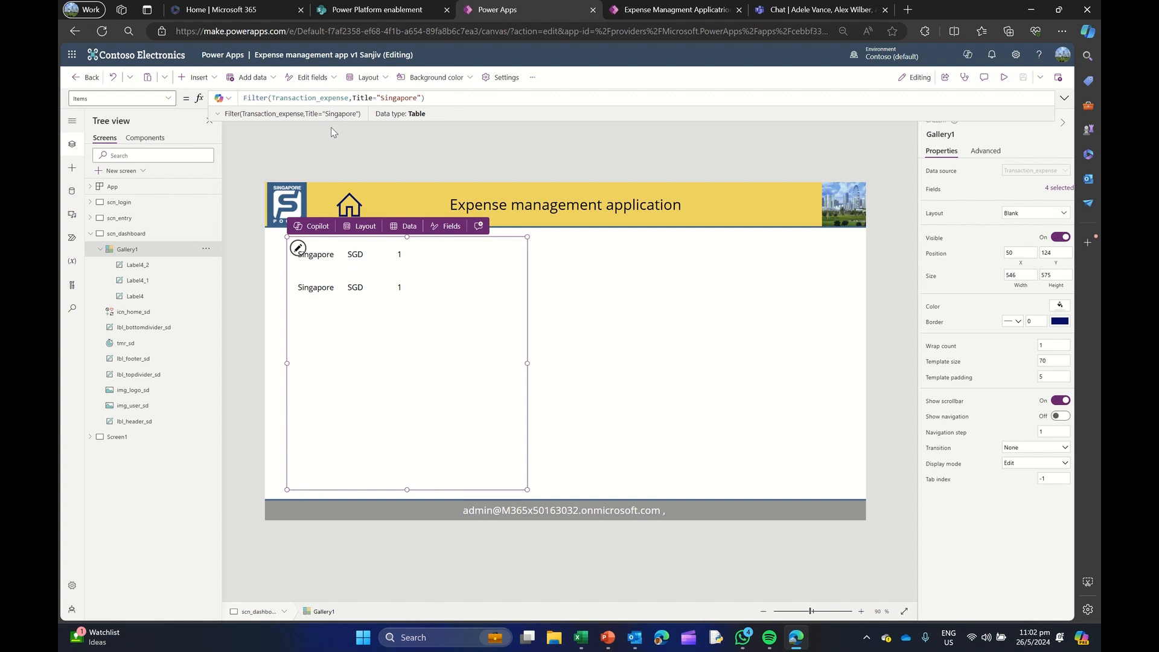
type("First(")
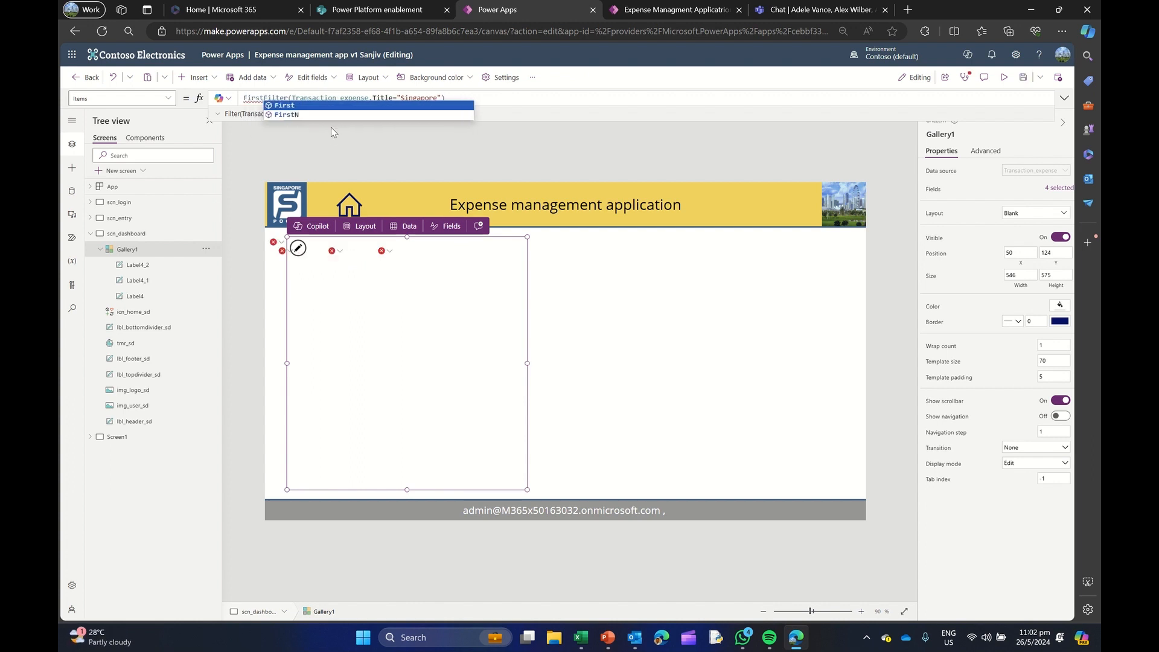
left_click(480, 99)
type("))")
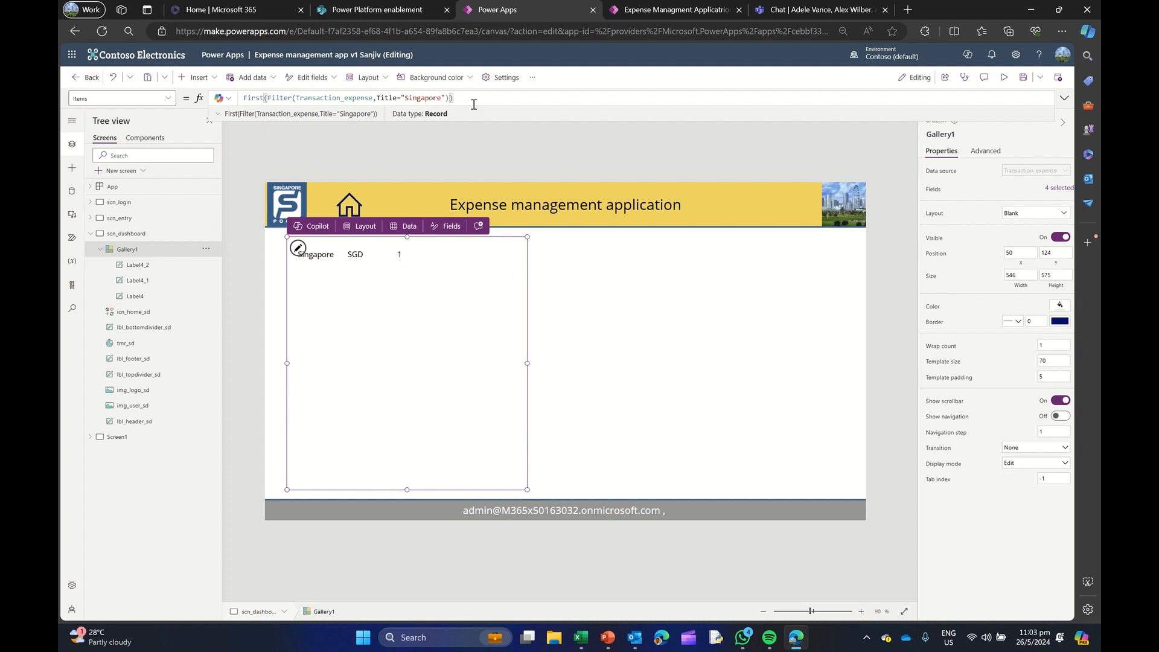
Append .Forex to the First(Filter(...)) formula in the gallery's Items property
type(".")
type("Fir")
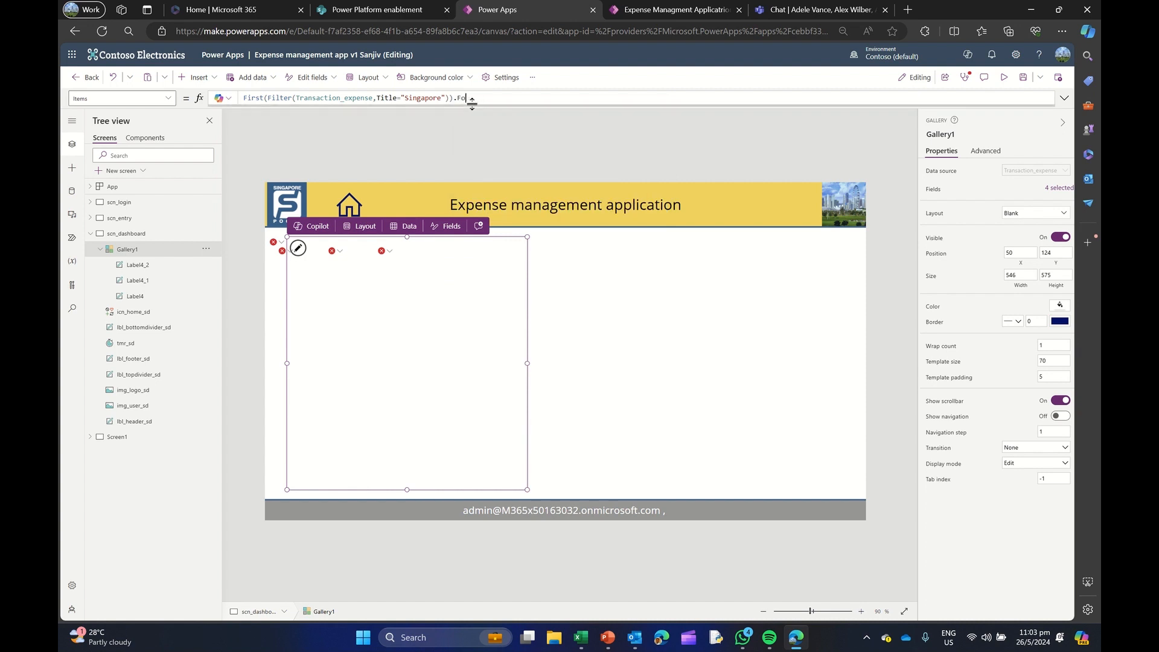
type("ex")
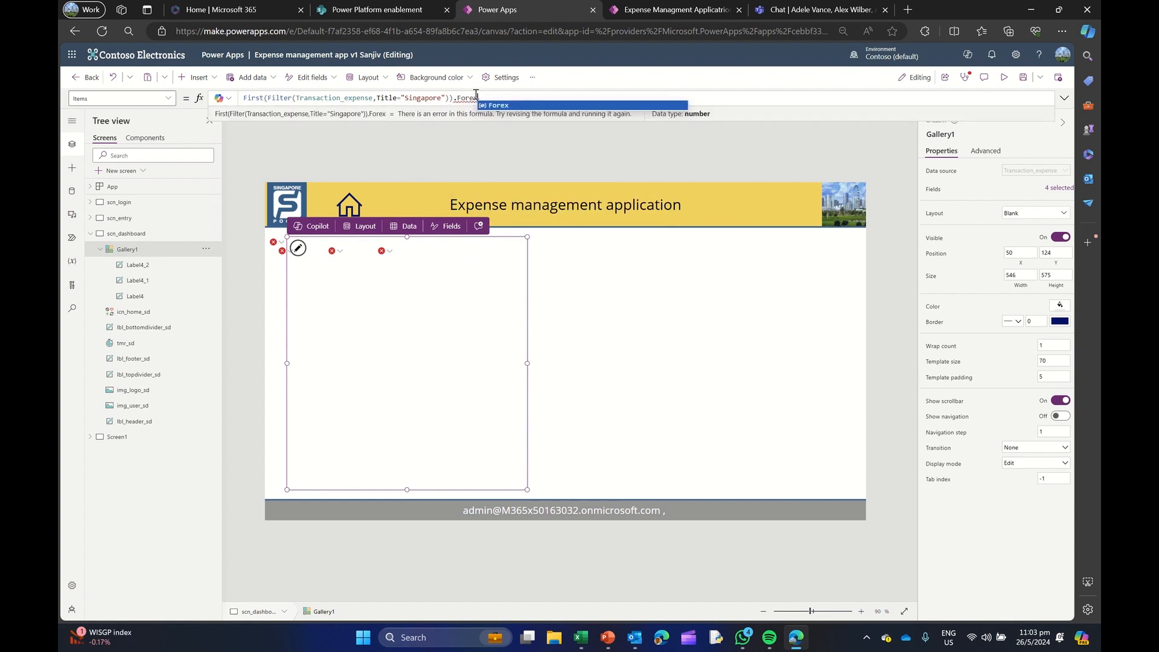
left_click(499, 107)
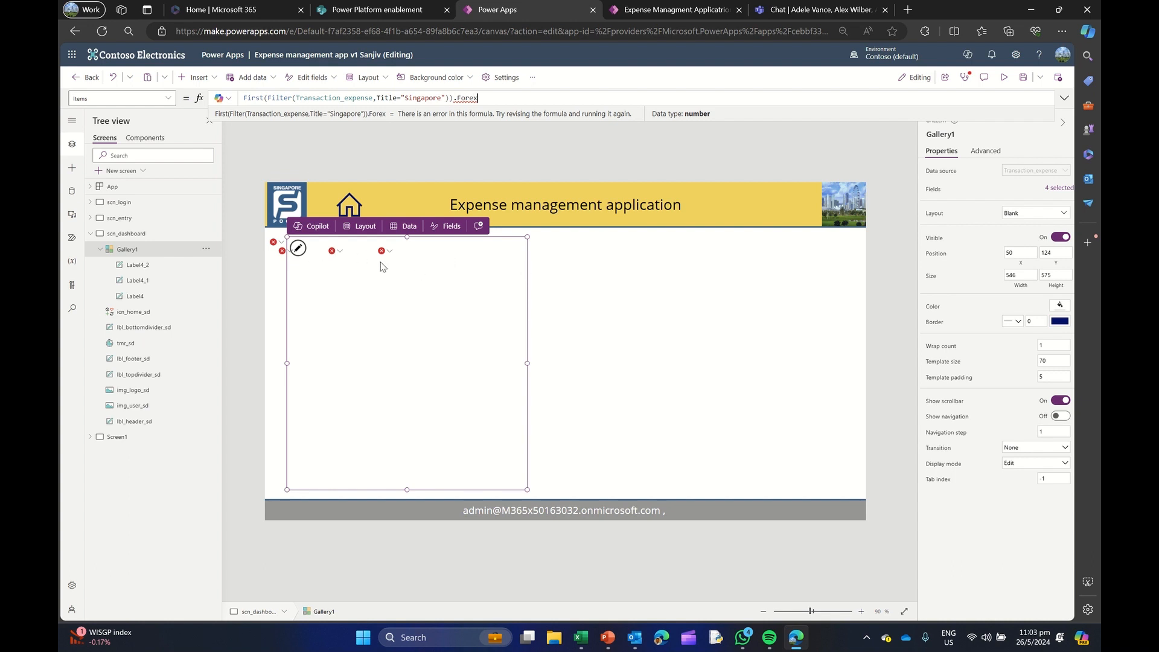
Remove .Forex from the gallery's Items formula so it reads First(Filter(Transaction_expense,Title="Singapore"))
mouse_move(452, 98)
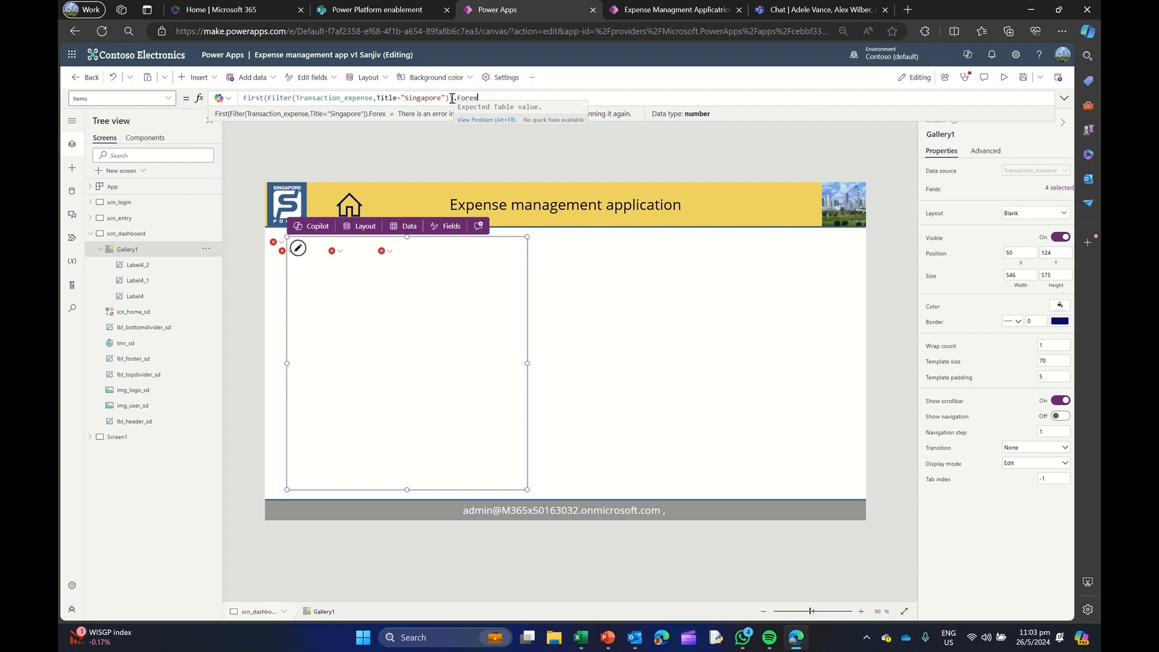
left_click_drag(453, 99, 516, 96)
key("BackSpace")
key("BackSpace")
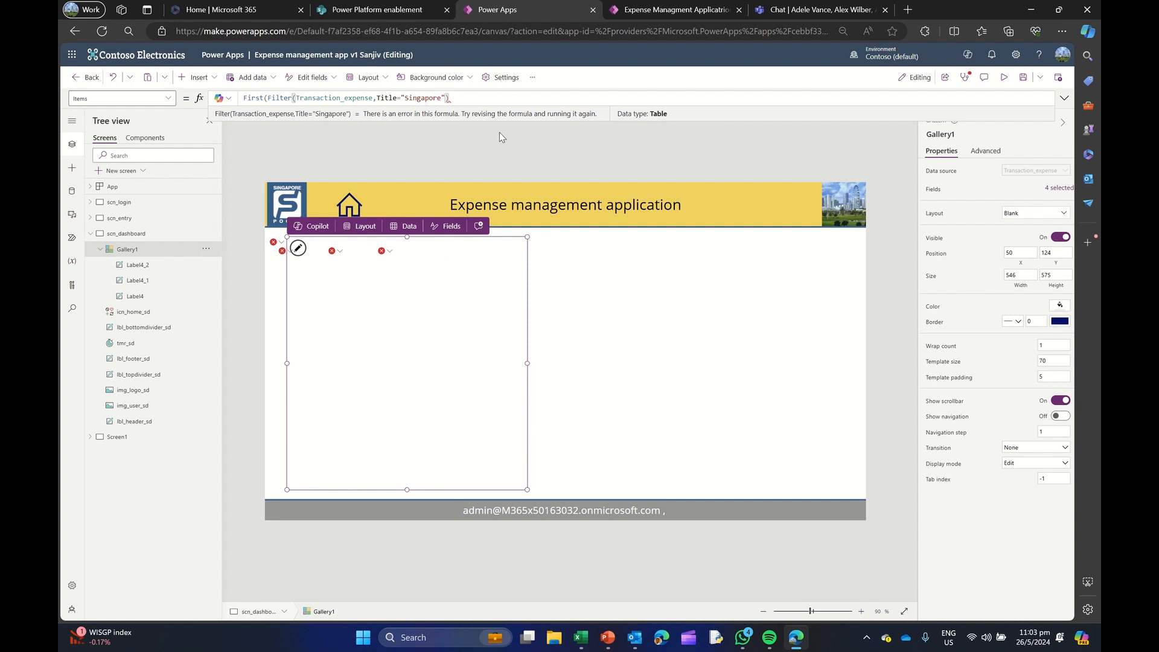
type(")")
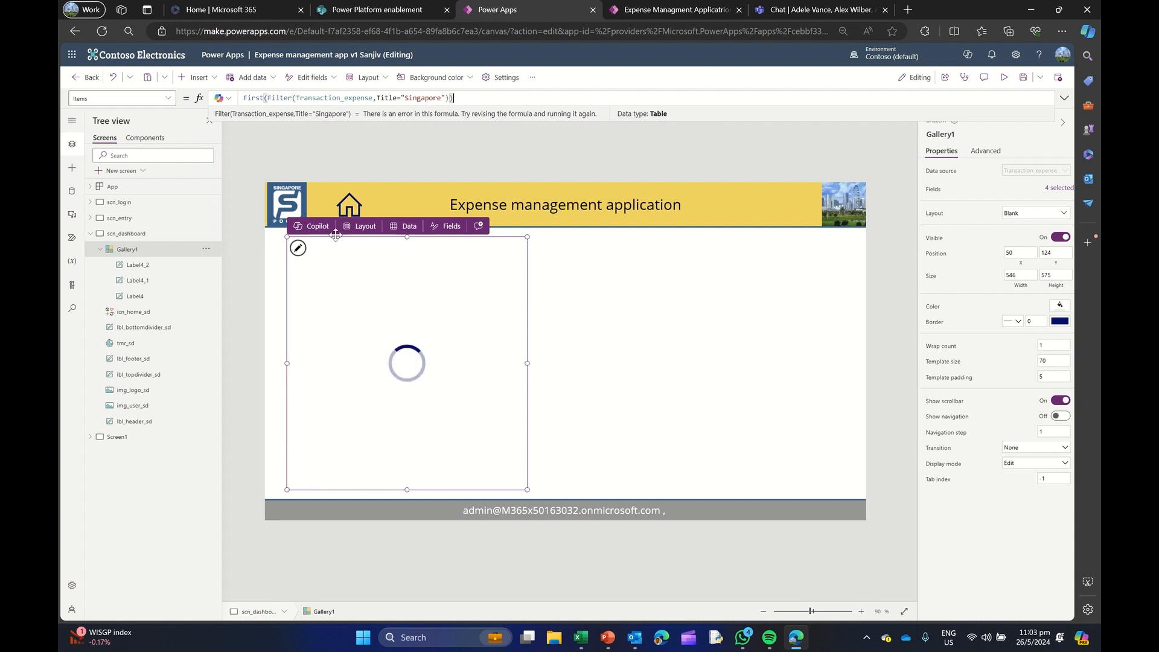
Shrink the gallery to a single row, about 308 wide and 72 high
left_click_drag(406, 489, 409, 268)
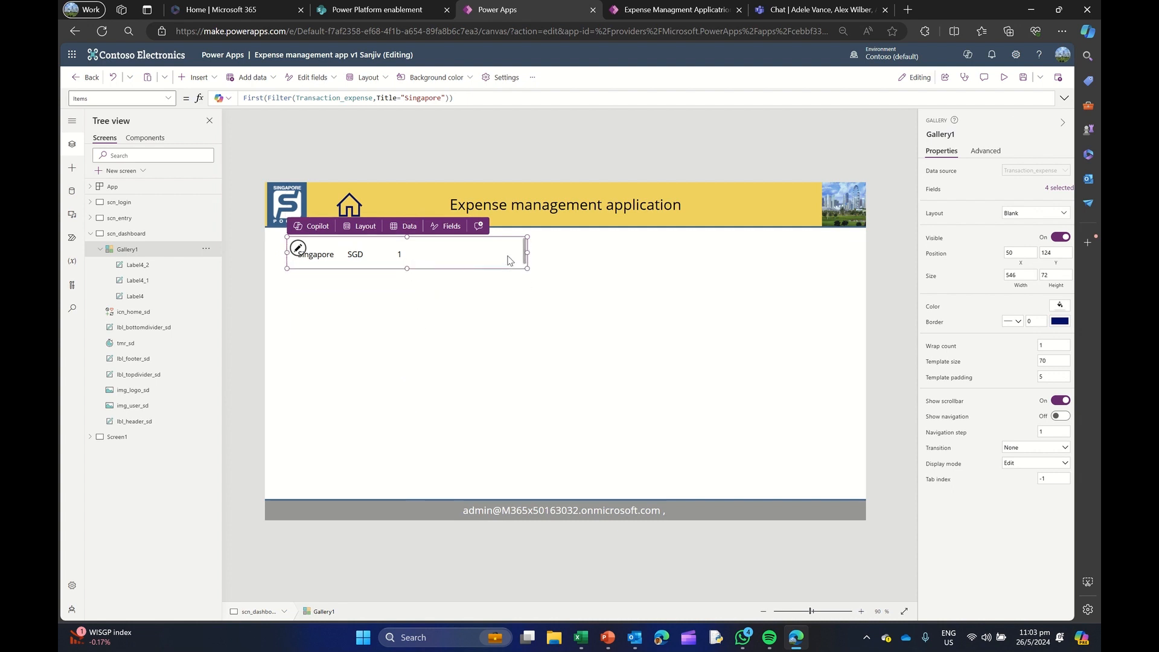
left_click_drag(527, 252, 423, 252)
left_click(474, 259)
Insert a text label beside the gallery at about X 412, Y 140
left_click(198, 77)
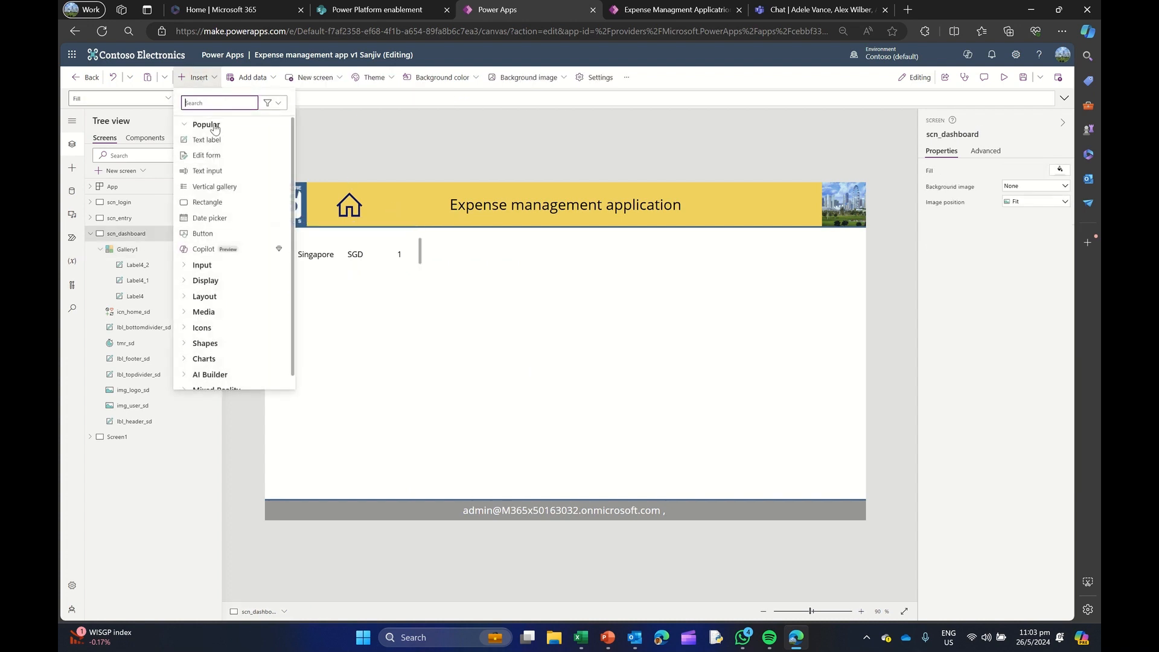
left_click(207, 140)
left_click_drag(335, 219, 491, 253)
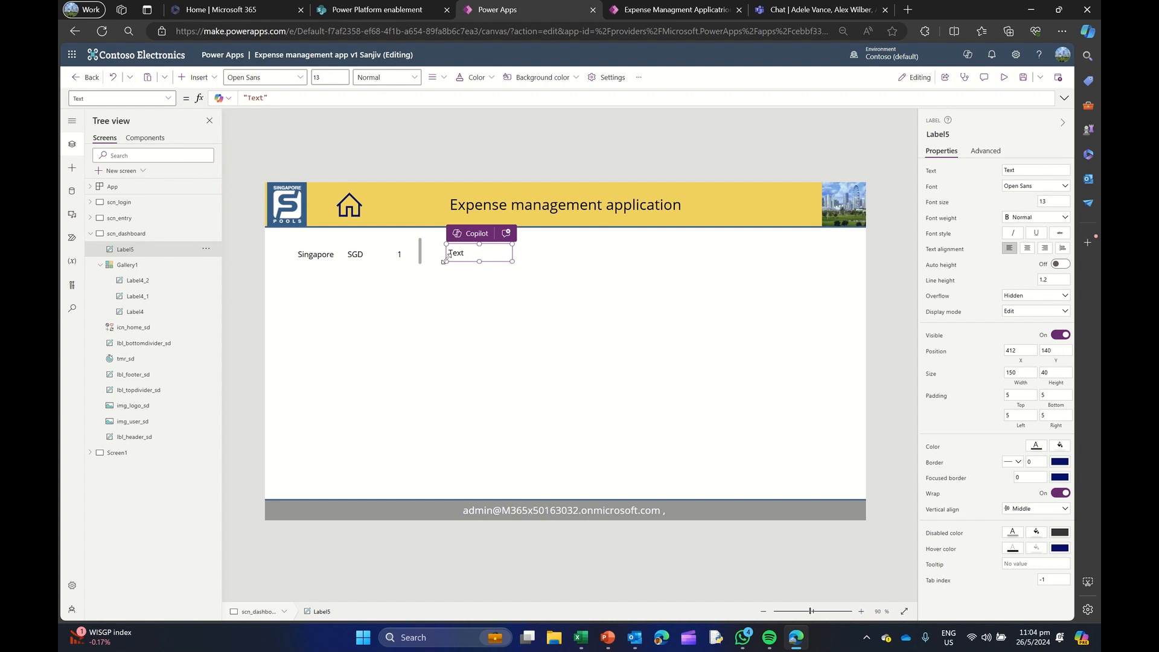
Copy the gallery's Items formula into the new label's Text and append .Currency, giving First(Filter(Transaction_expense,Title="Singapore")).Currency
left_click(143, 265)
triple_click(464, 96)
key("ctrl+c")
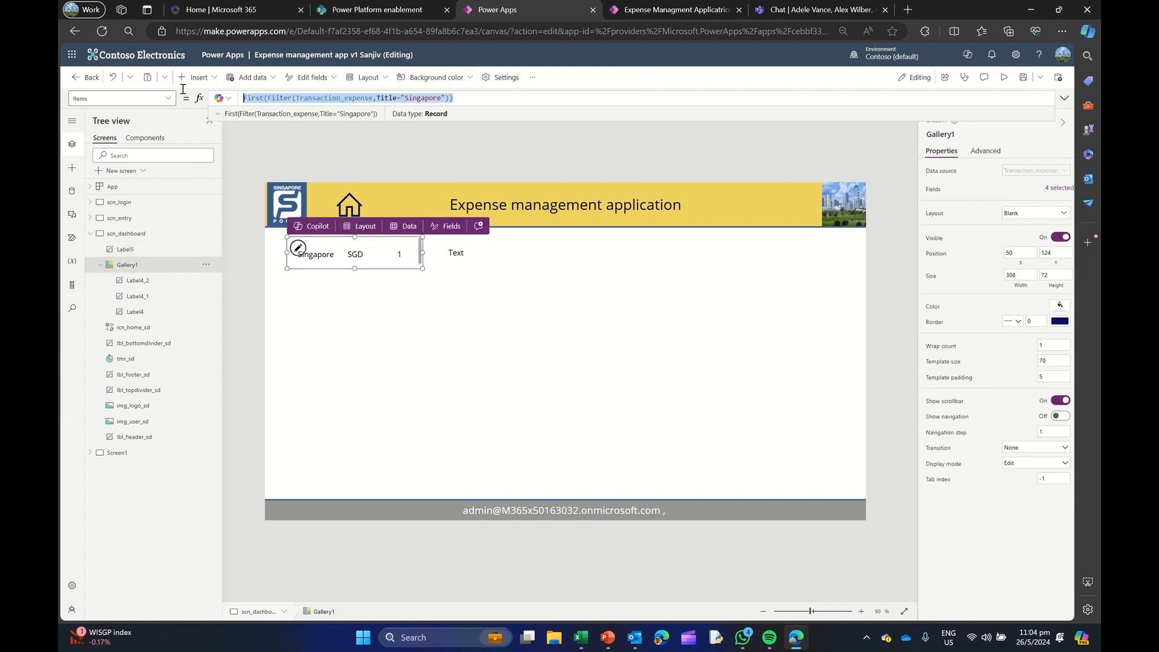
left_click(456, 252)
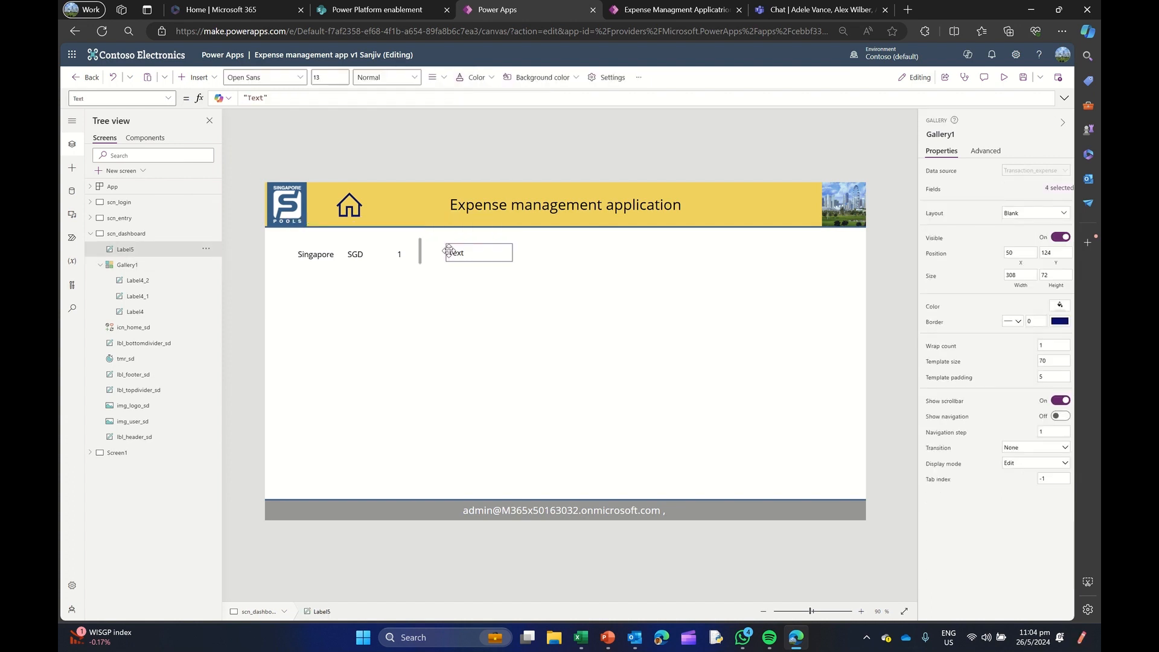
triple_click(266, 98)
key("ctrl+v")
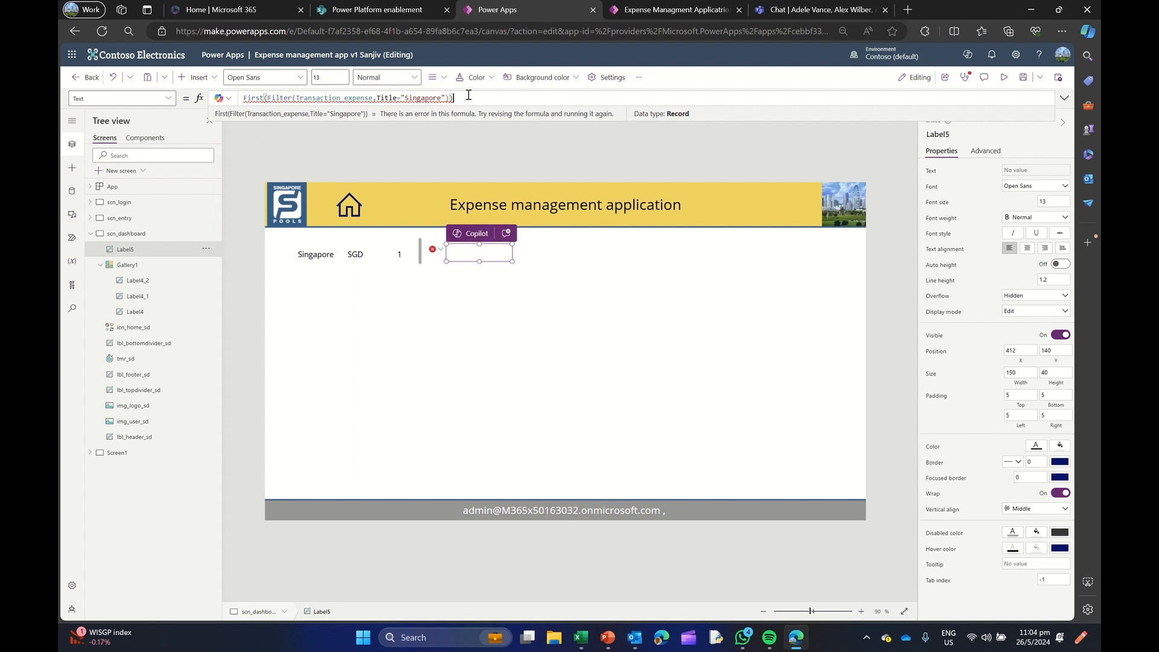
type(".")
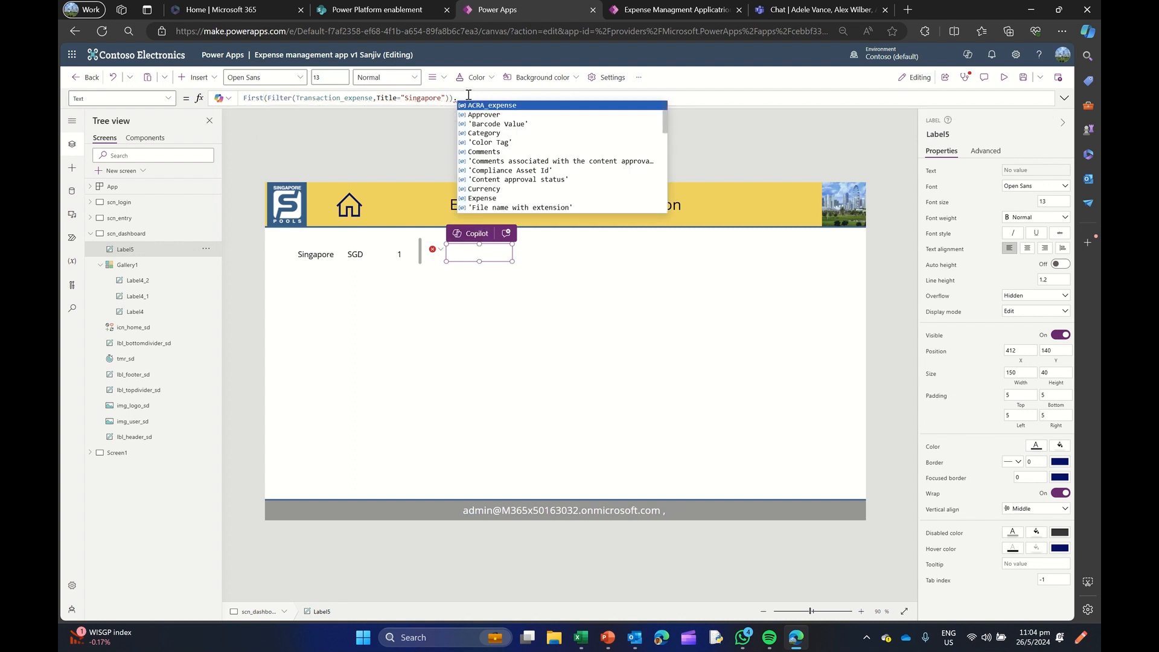
type("Currency")
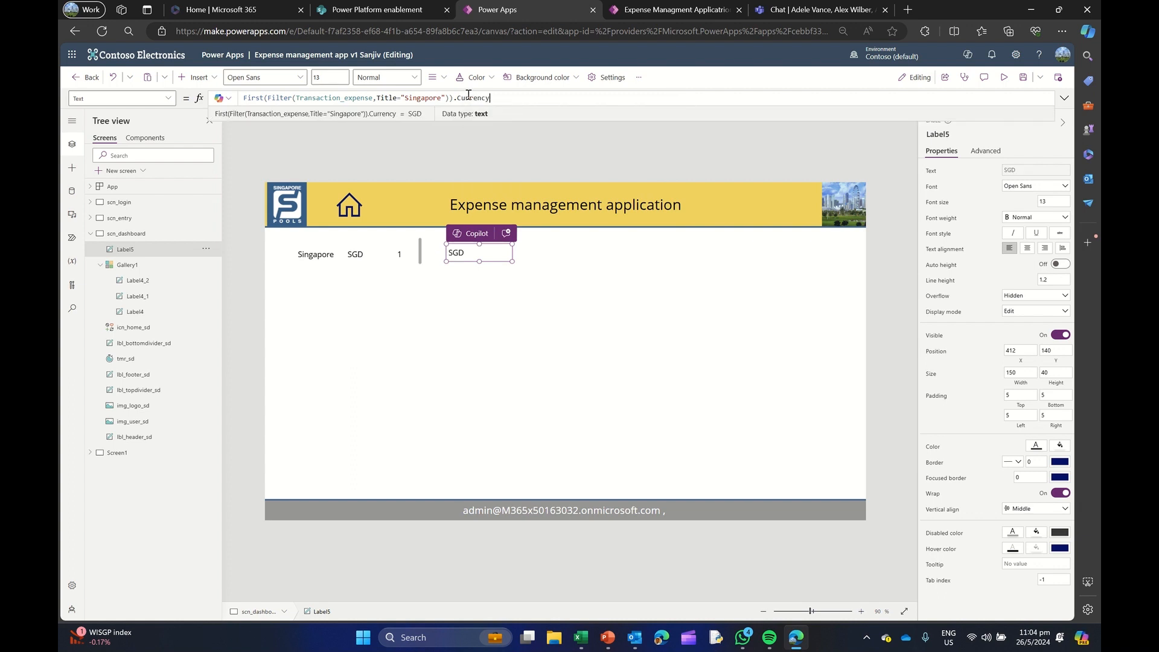
Move the gallery down to about X 60, Y 550 and the standalone label to about X 446, Y 566
left_click(423, 255)
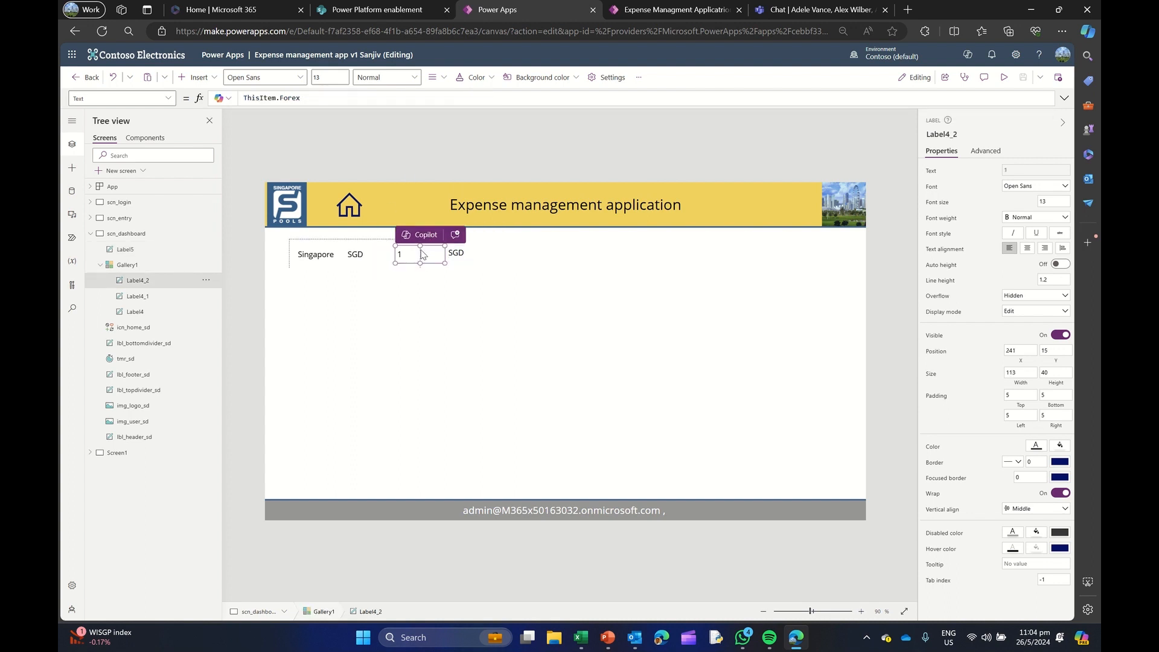
left_click(154, 266)
left_click_drag(346, 246, 351, 434)
left_click(454, 253)
left_click_drag(461, 252, 491, 440)
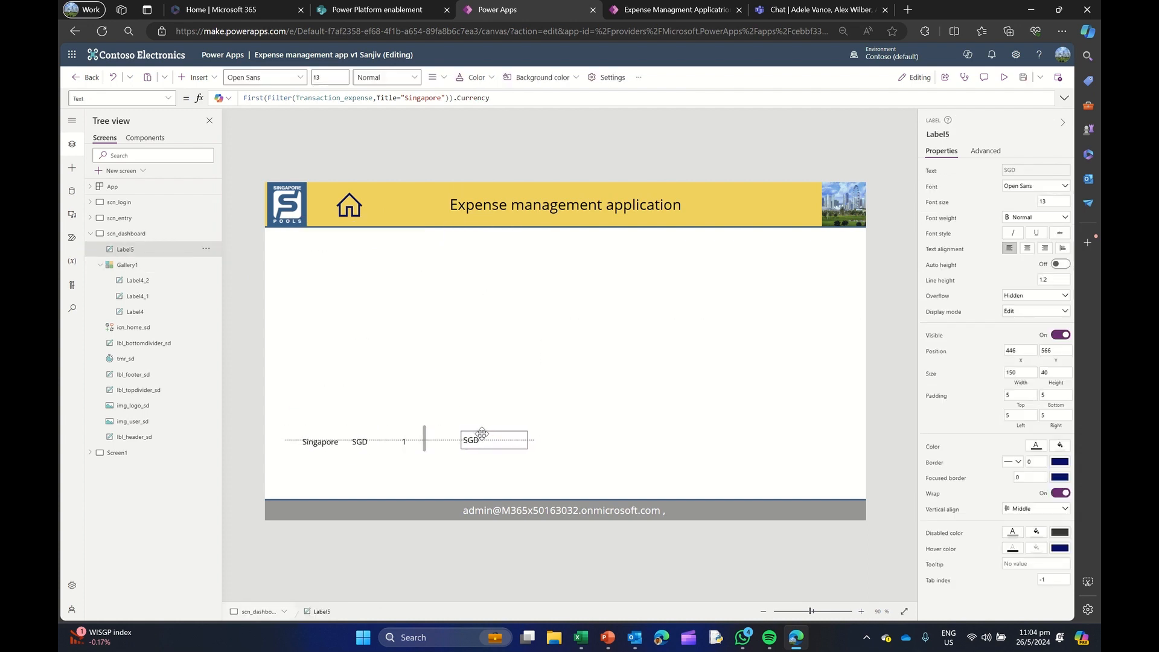
left_click(378, 316)
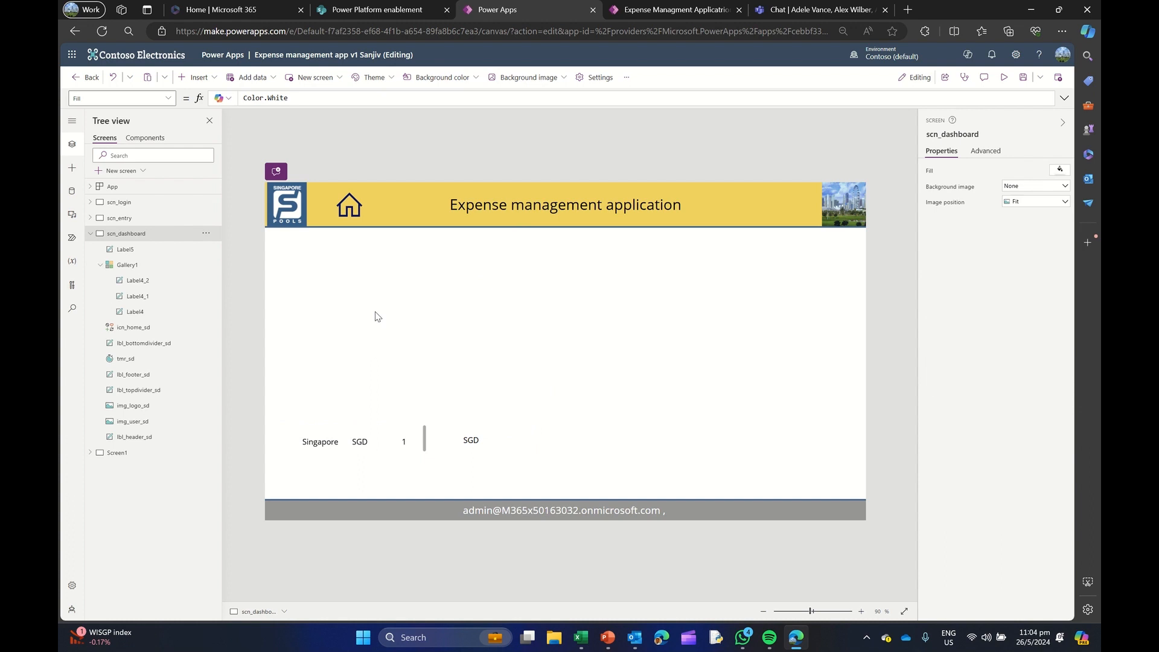
Insert a data table above the gallery at about X 60, Y 145, sized about 678 by 335
left_click(198, 79)
type("datata")
key("BackSpace")
left_click(264, 137)
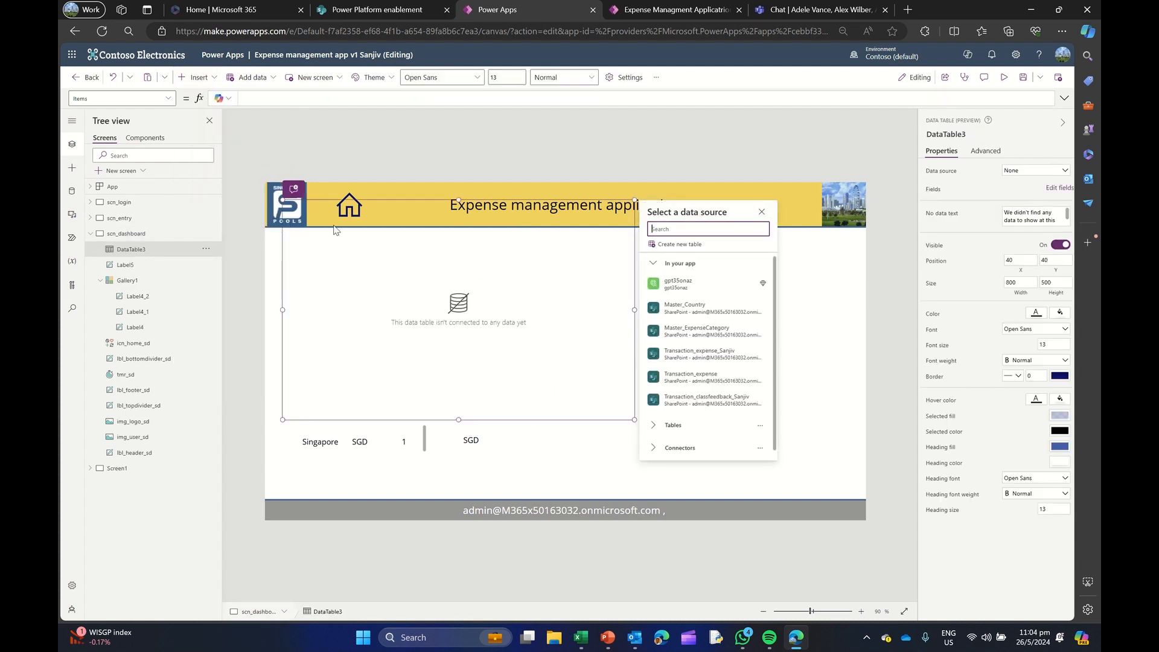
left_click_drag(283, 200, 291, 246)
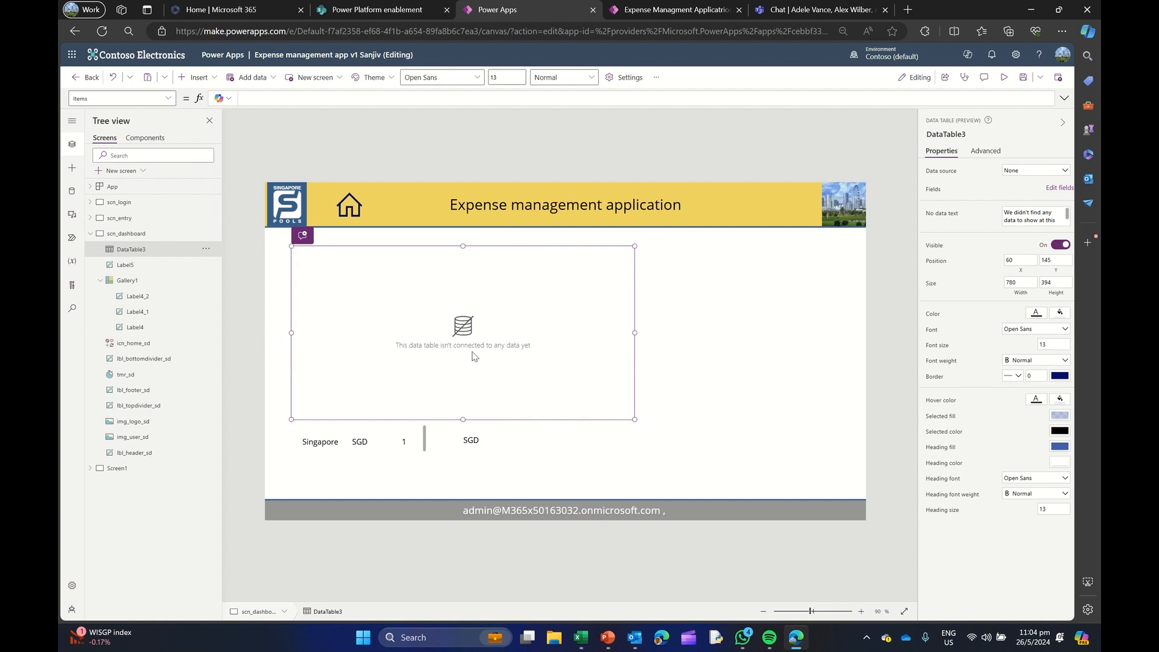
left_click_drag(634, 419, 586, 396)
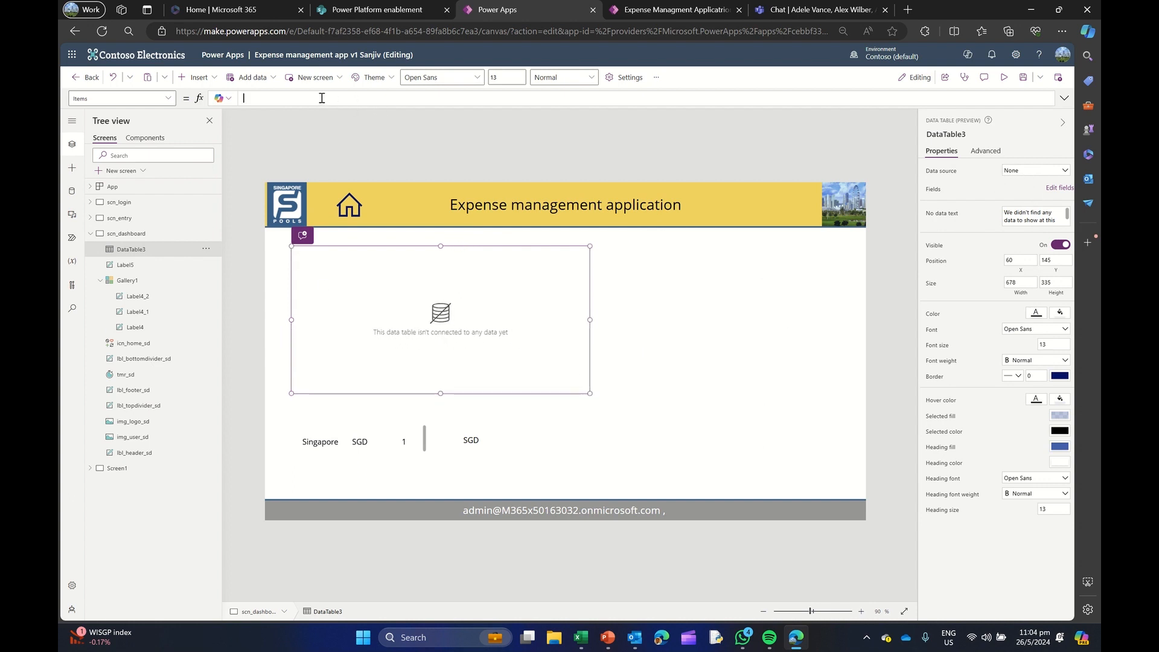
Set the data table's Items to Filter(Transaction_expense,Title="Singapore")
type("lter(")
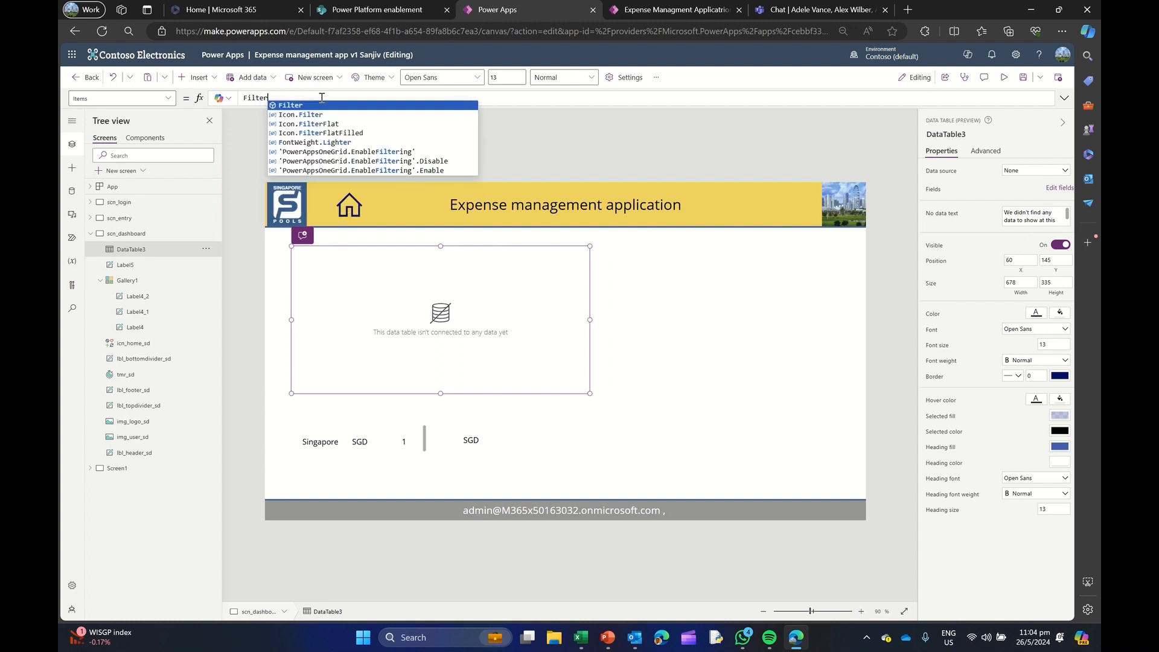
key("Down")
key("Down")
key("Down")
key("Down")
key("Down")
key("Down")
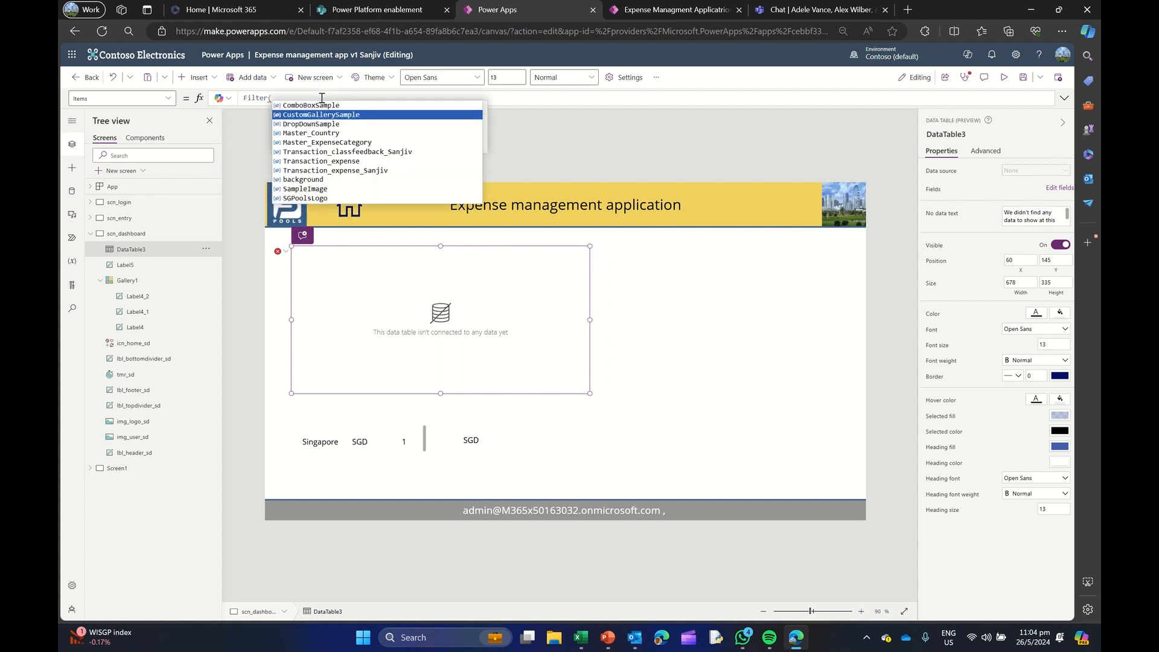
key("Tab")
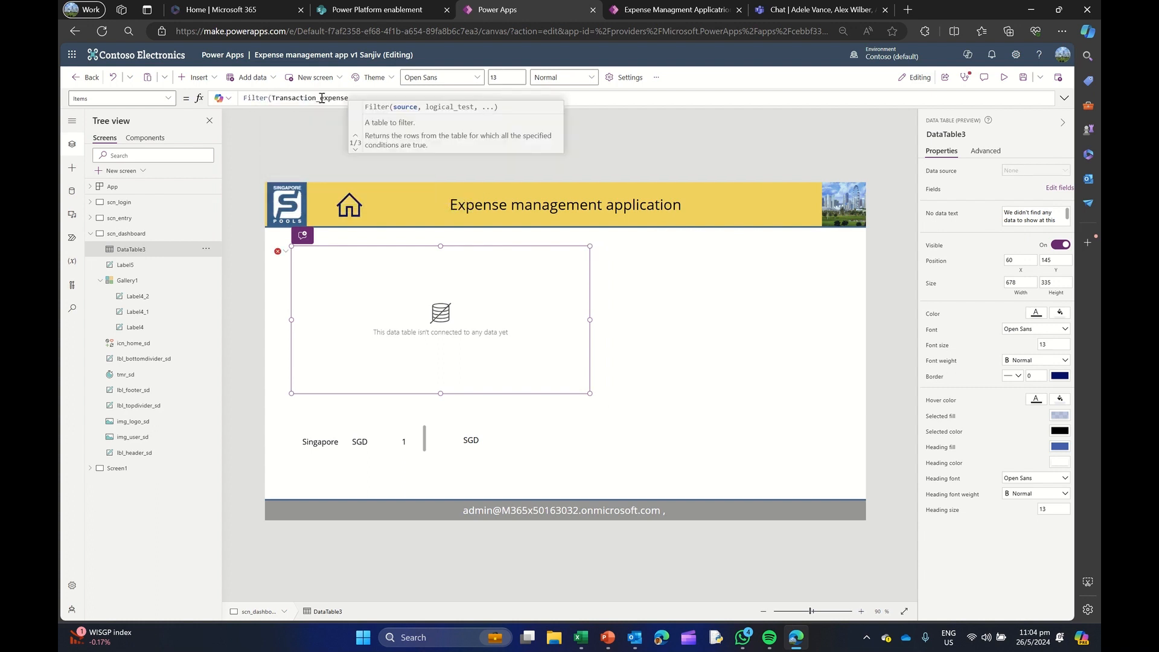
type(",Title")
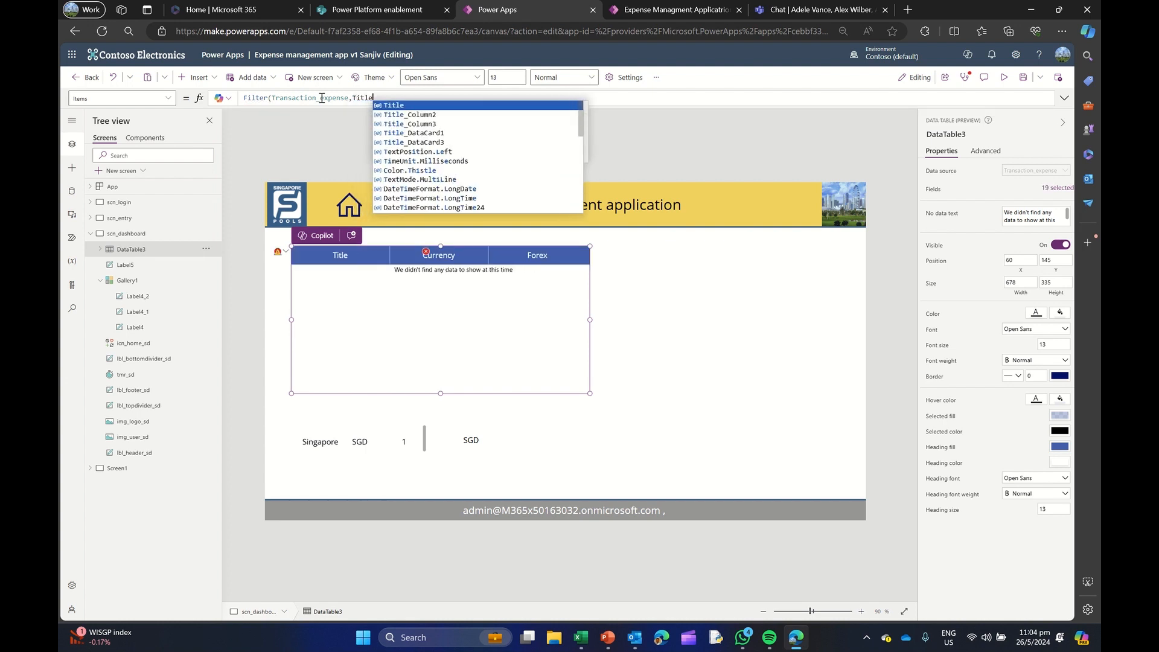
type("=\"Si")
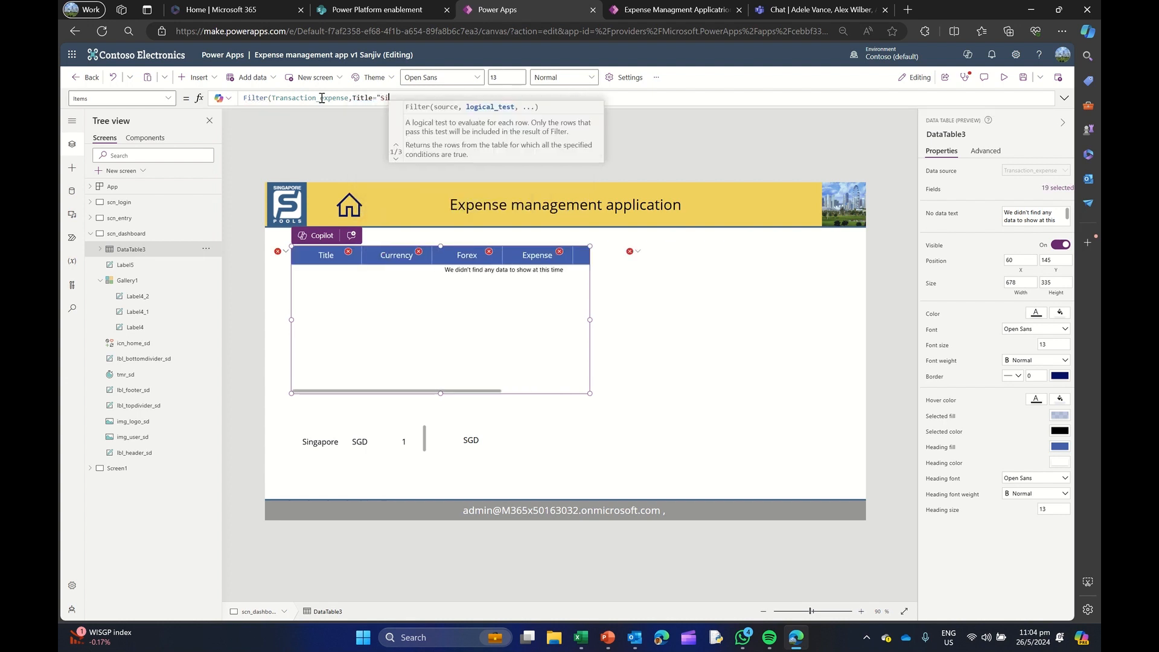
type("ngapore\")")
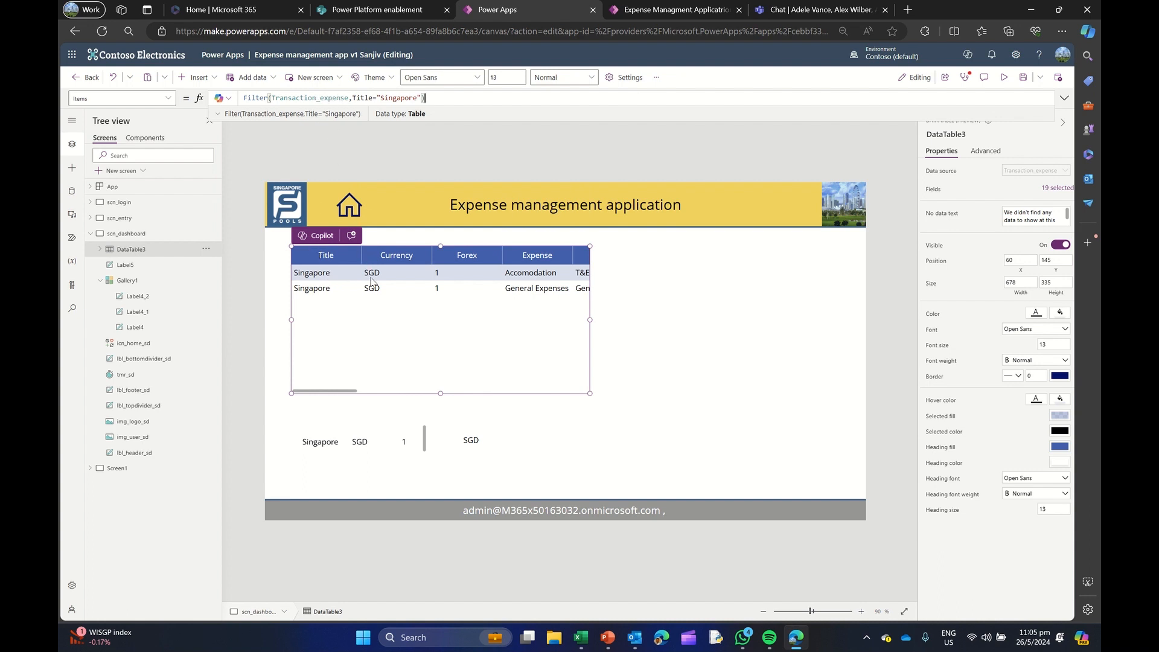
Compare the formulas behind the data table, the gallery and the standalone Currency label
left_click_drag(273, 97, 421, 98)
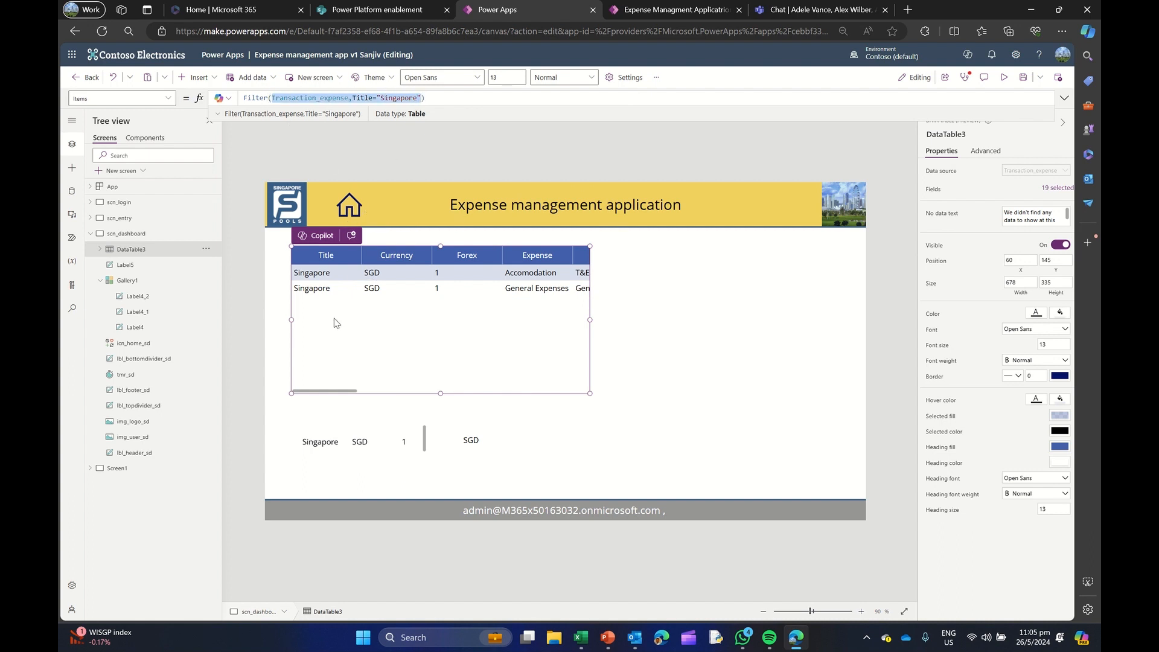
left_click(421, 444)
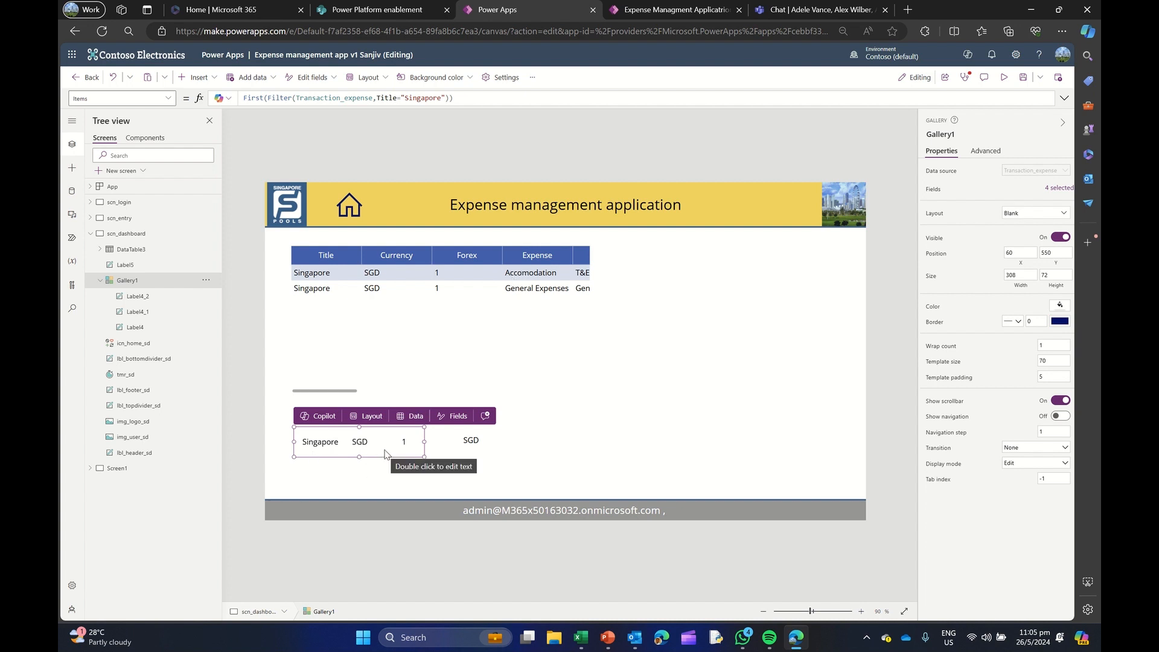
left_click(472, 441)
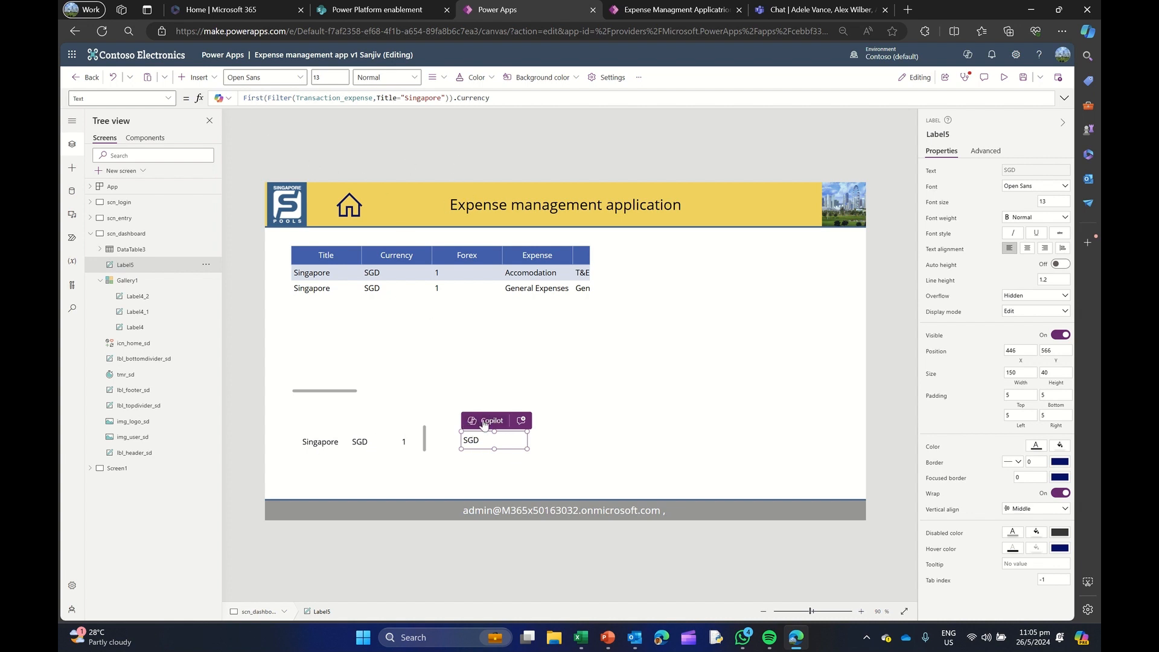
left_click_drag(454, 99, 498, 97)
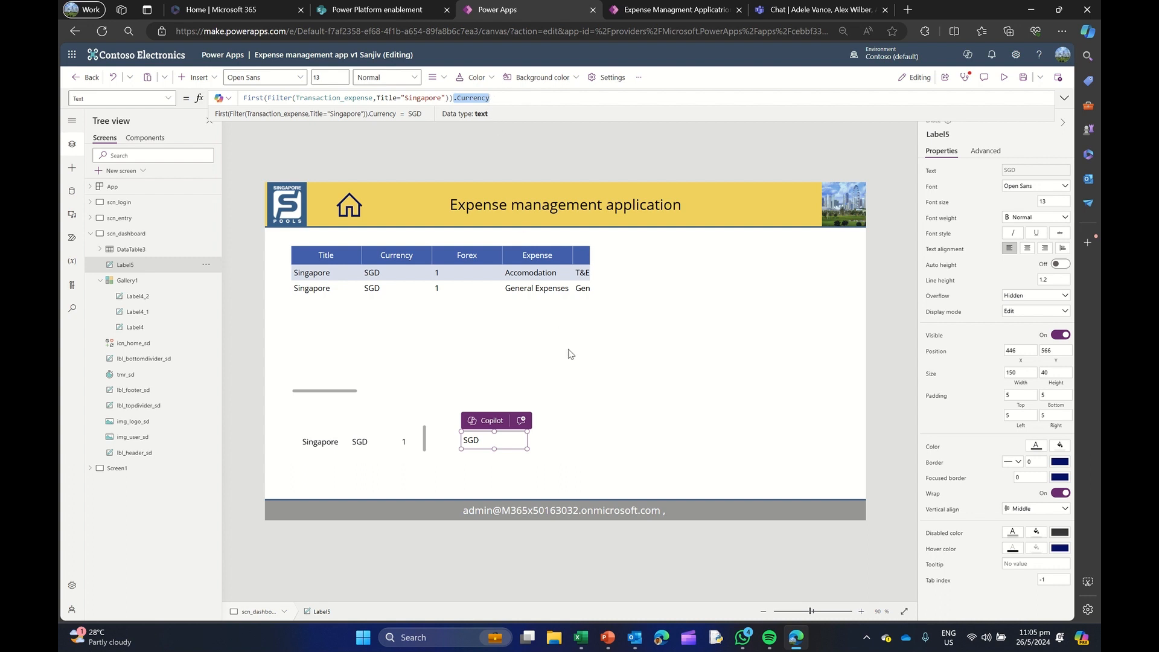
left_click(618, 382)
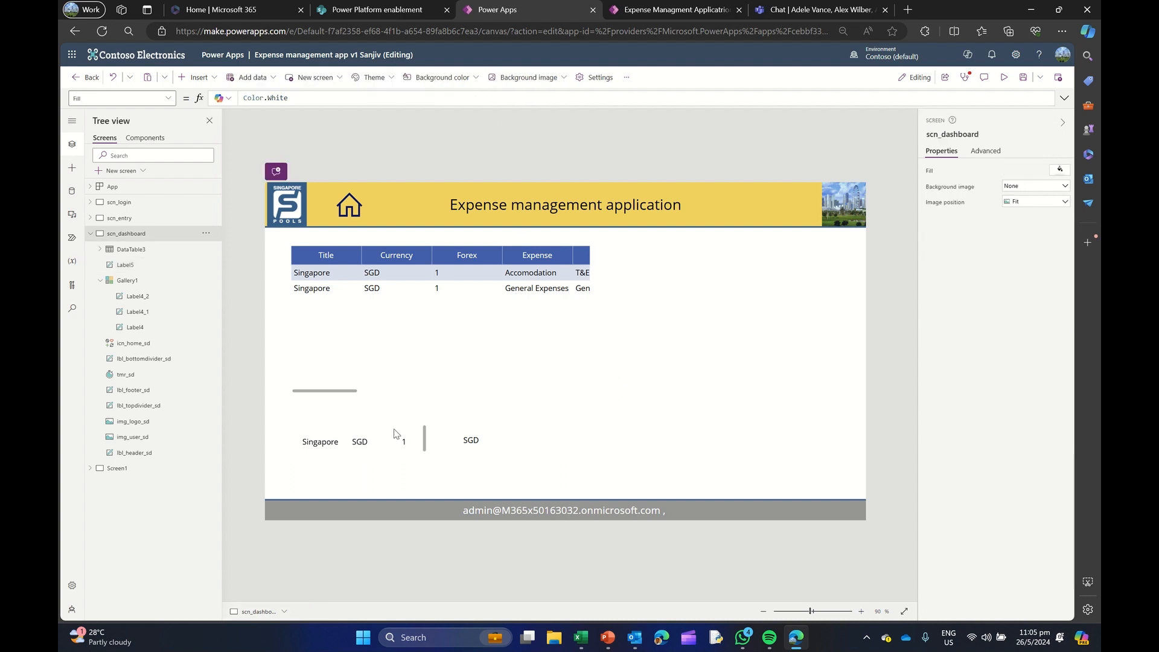
left_click(305, 439)
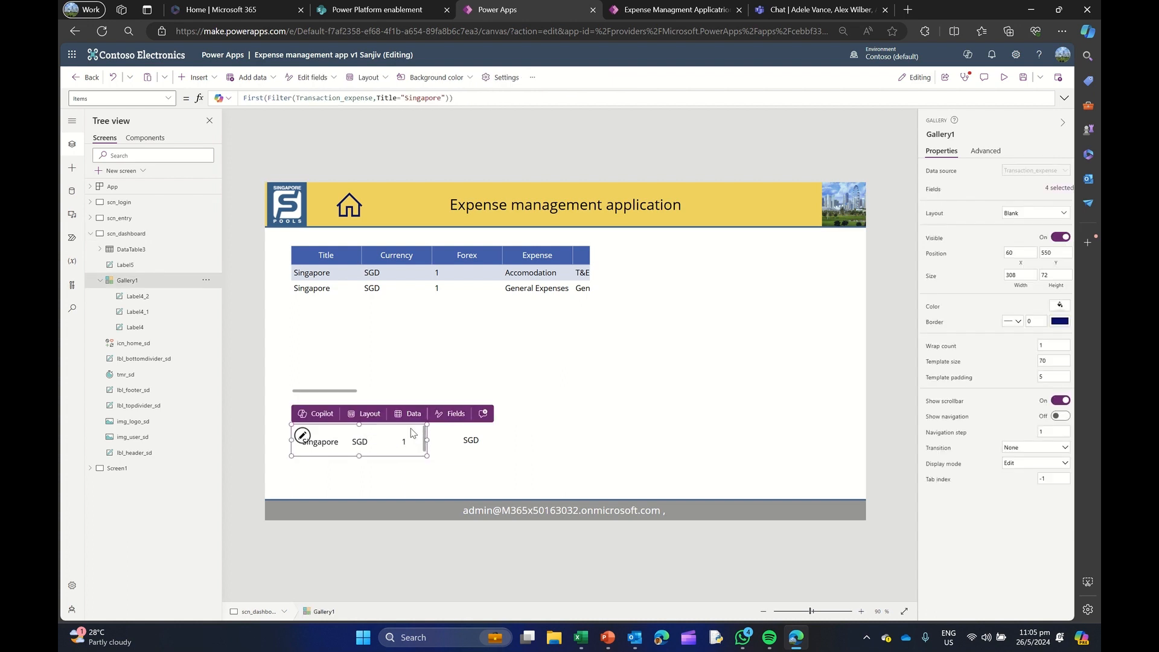
left_click(654, 301)
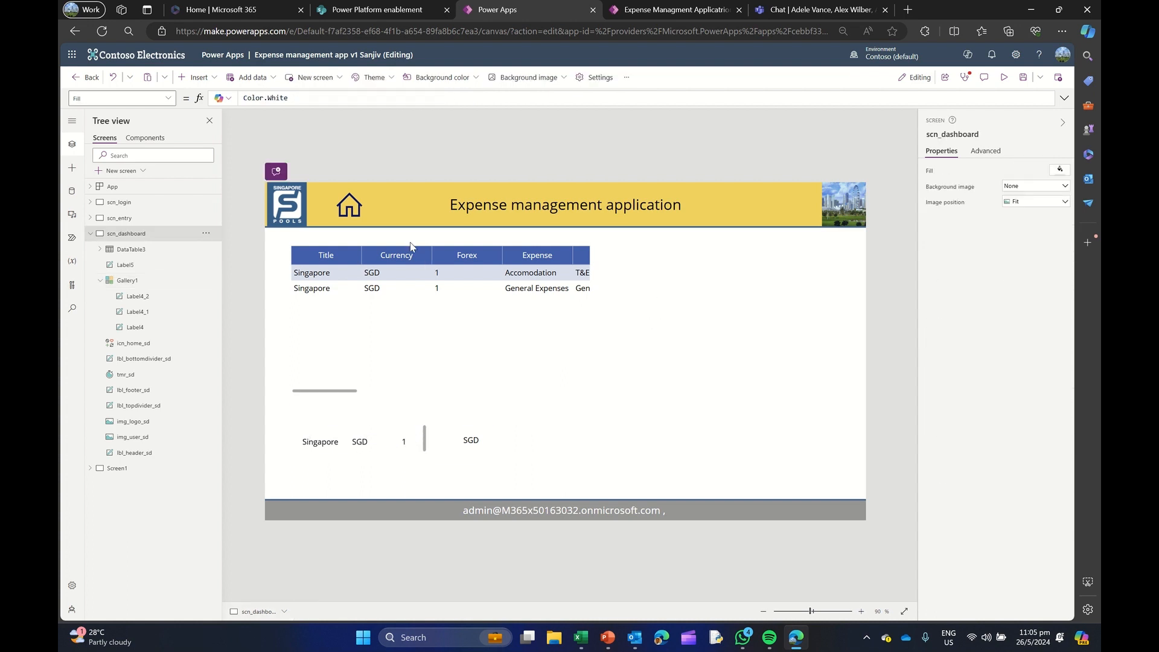
Insert a one-column edit form beside the data table at about X 738, Y 122, and connect it to Transaction_expense
left_click(199, 77)
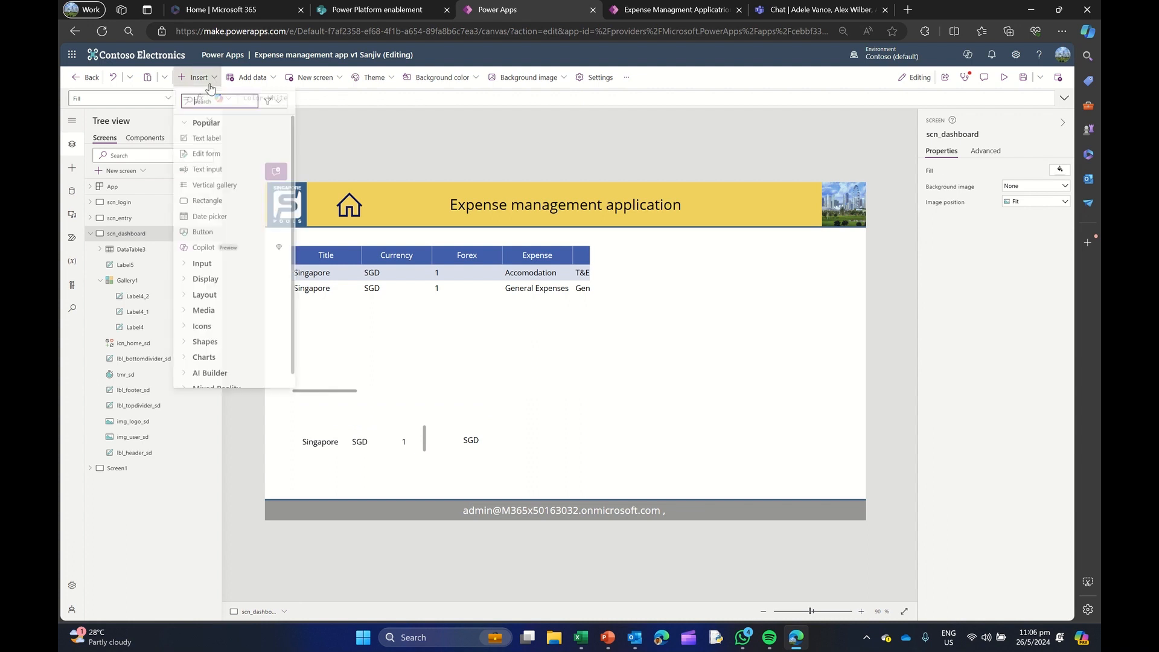
left_click(221, 161)
left_click_drag(445, 202, 681, 237)
left_click_drag(515, 346, 592, 346)
left_click(1017, 229)
left_click(1014, 239)
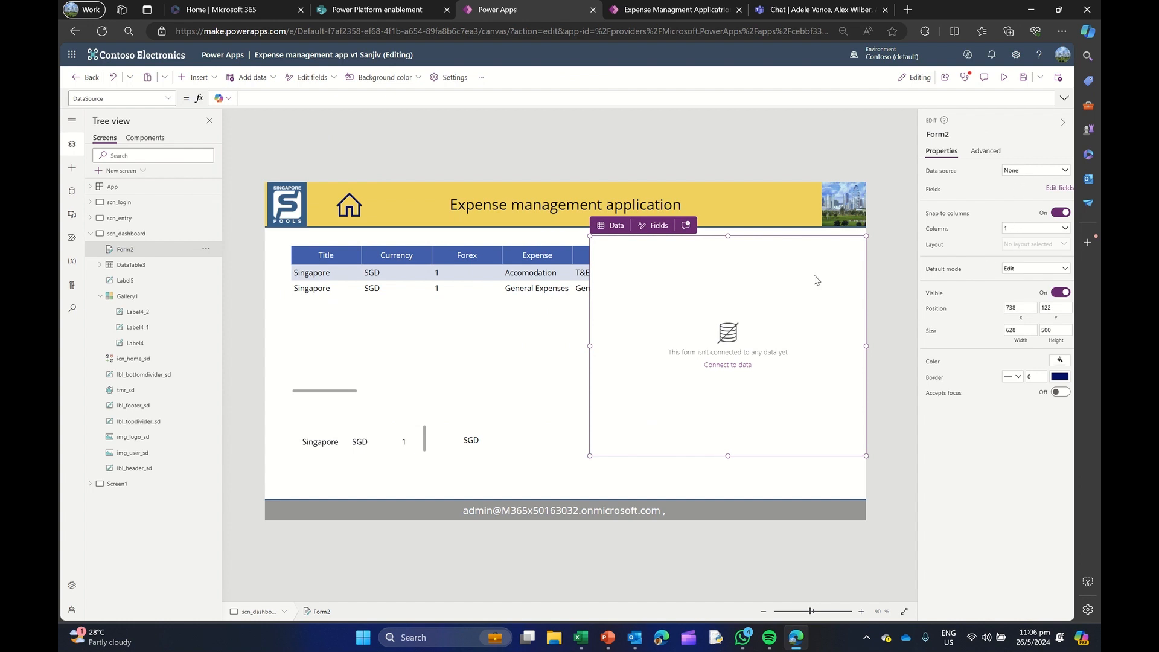
left_click(1020, 176)
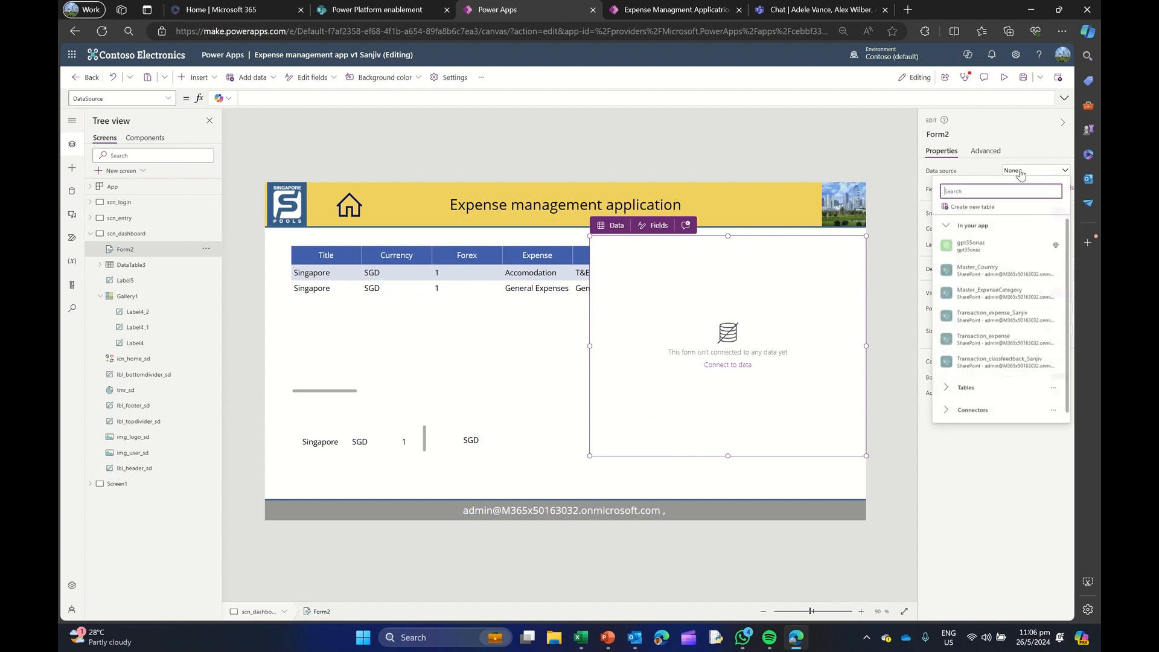
left_click(995, 341)
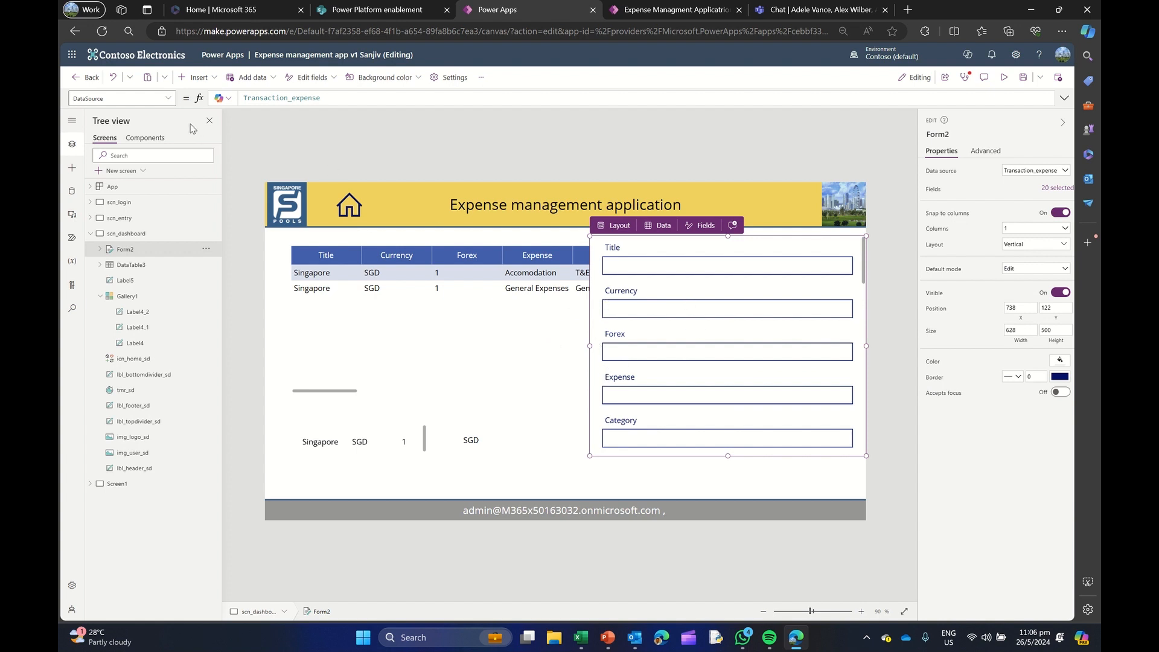
Set the edit form's Item property to DataTable3.Selected
left_click(168, 98)
scroll(121, 259, "down", 2)
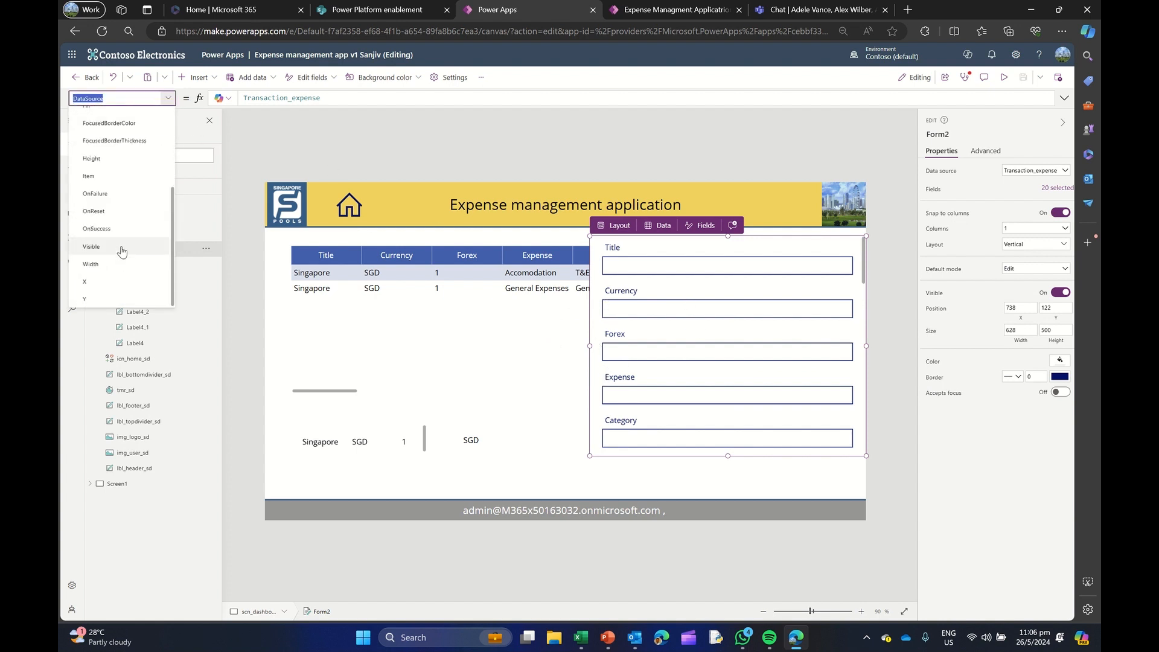
left_click(119, 189)
left_click(259, 99)
type("DataTable")
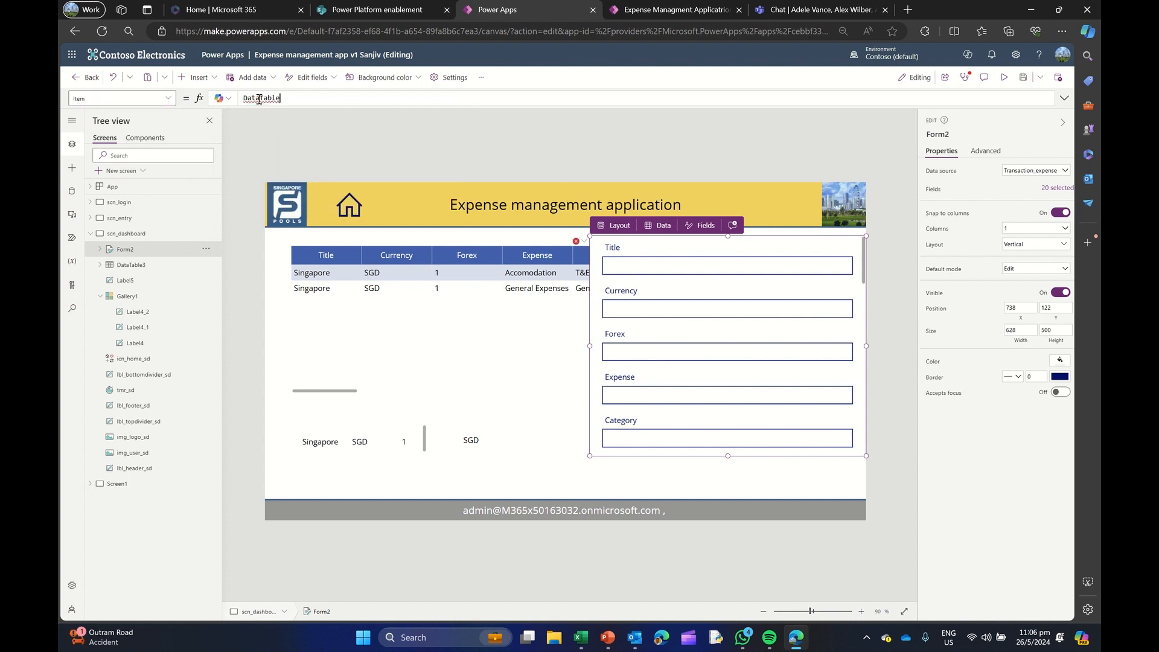
type("13")
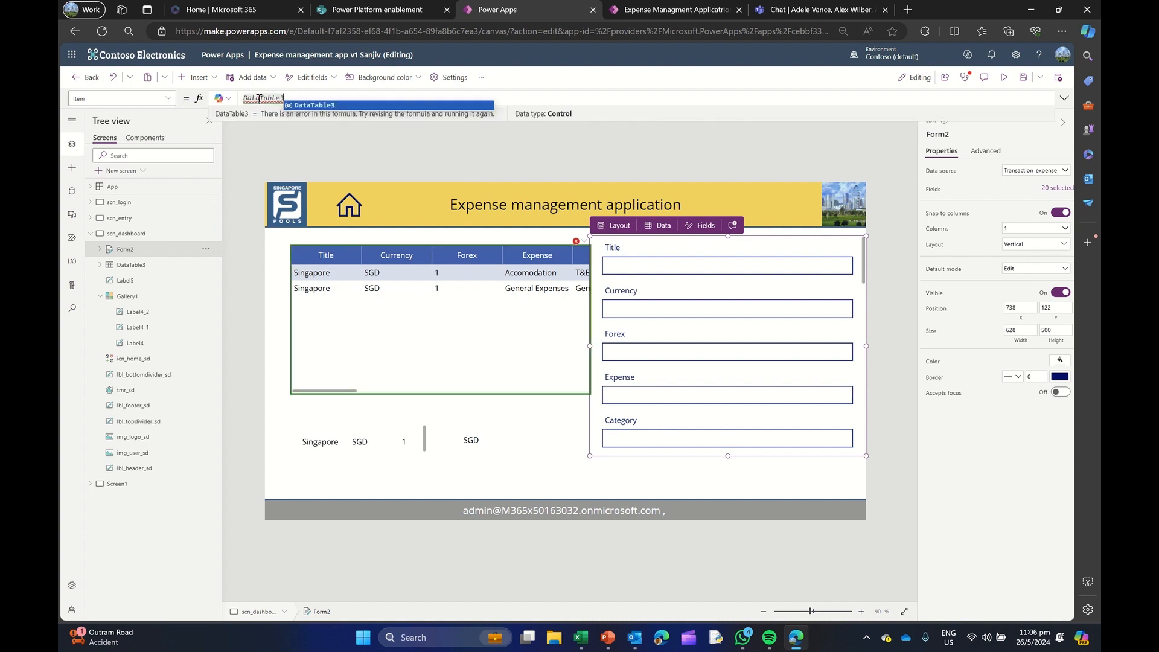
type(".")
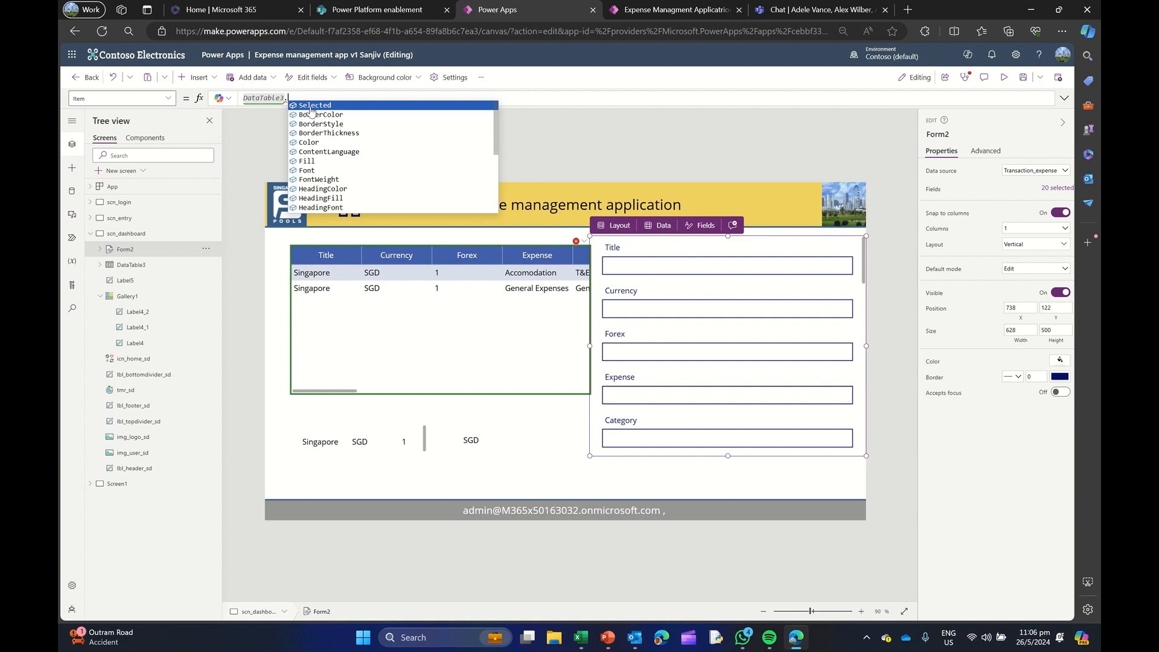
left_click(310, 105)
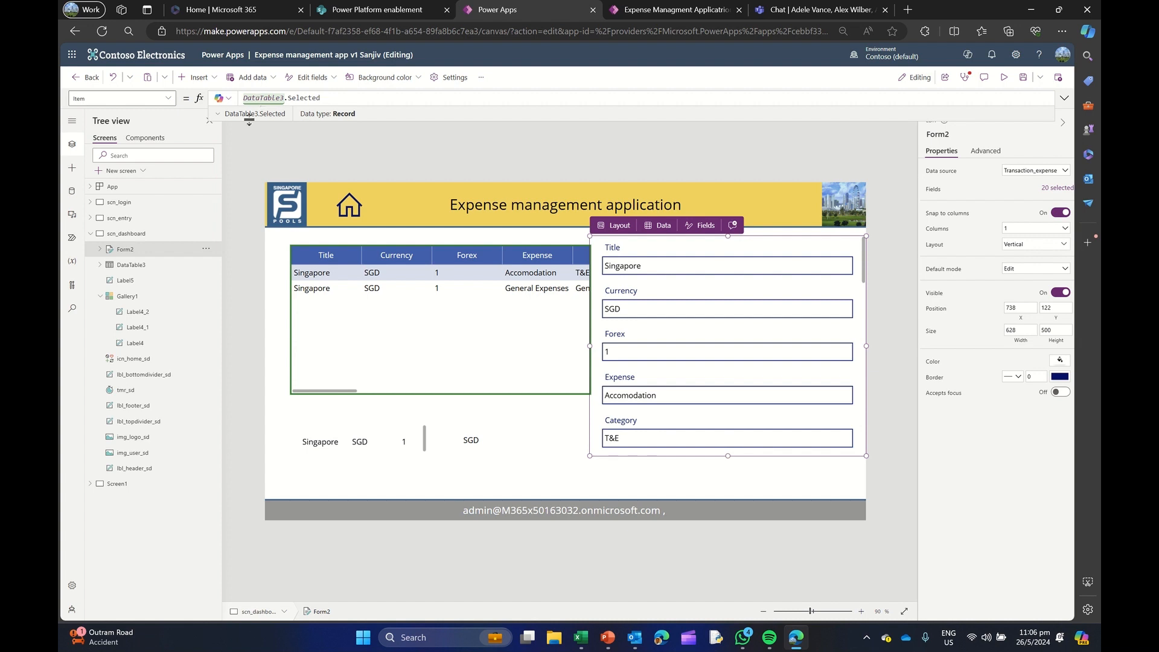
Compare the formulas and data types behind the gallery, the data table, the standalone Currency label and the edit form's Item
left_click(325, 445)
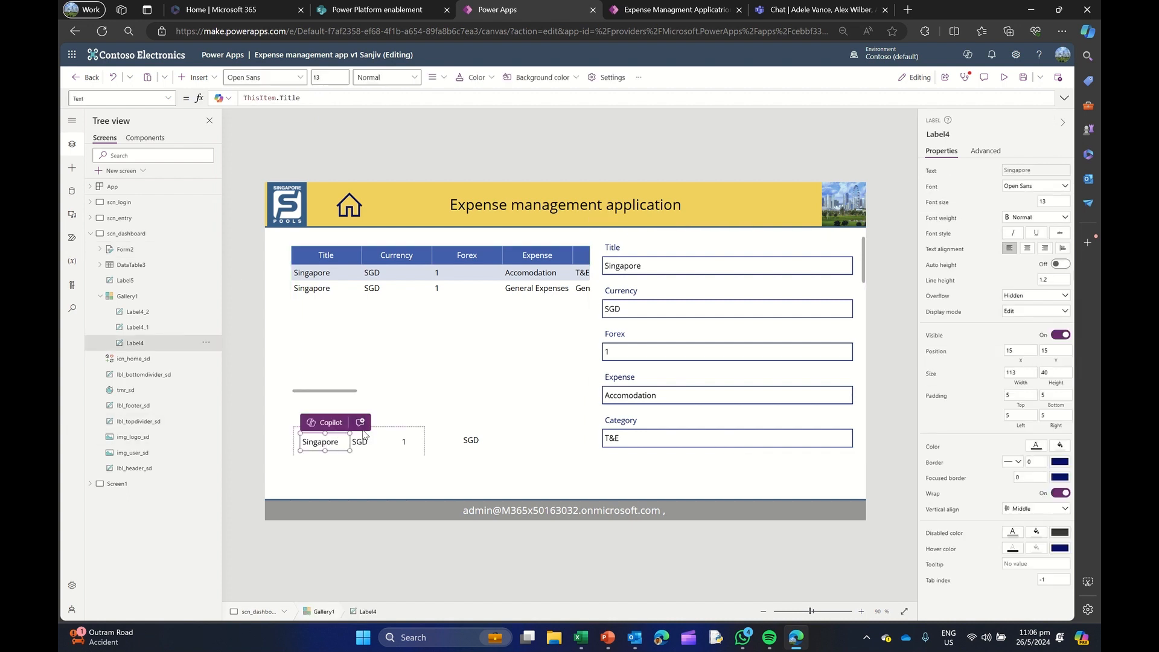
left_click(146, 302)
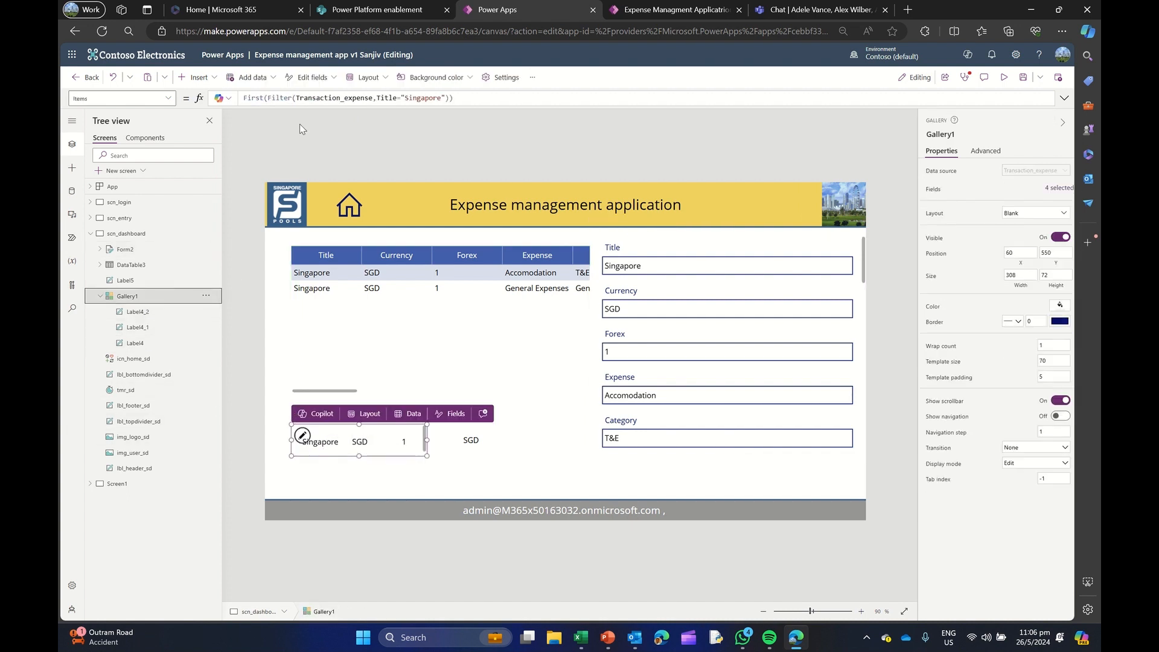
left_click(289, 97)
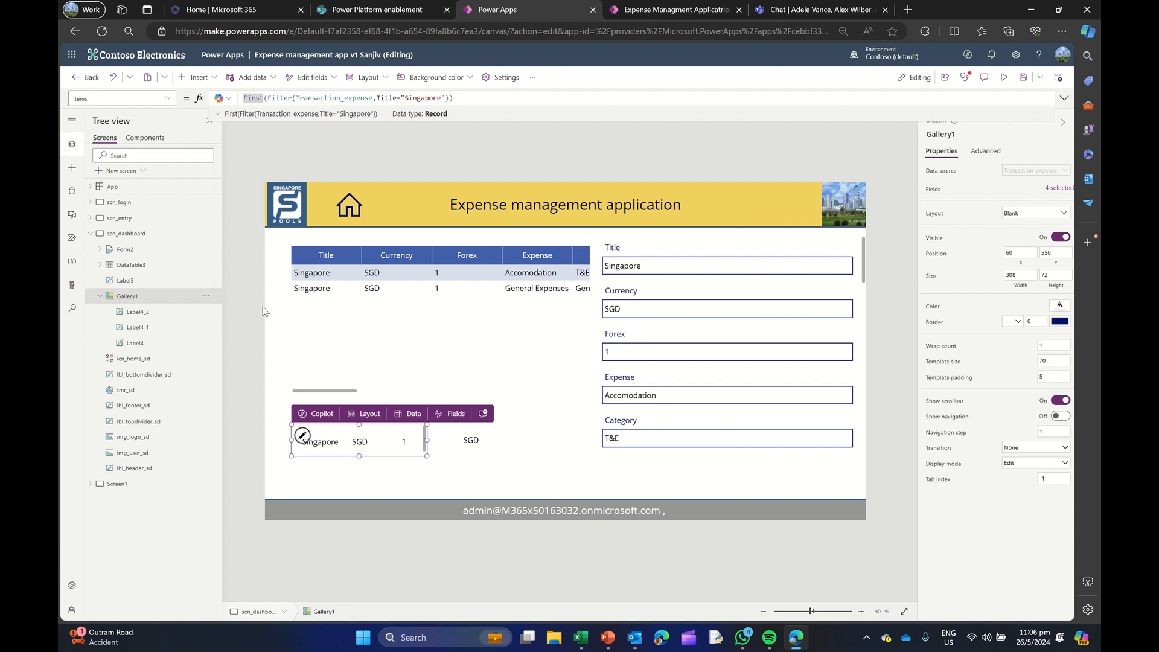
left_click(146, 265)
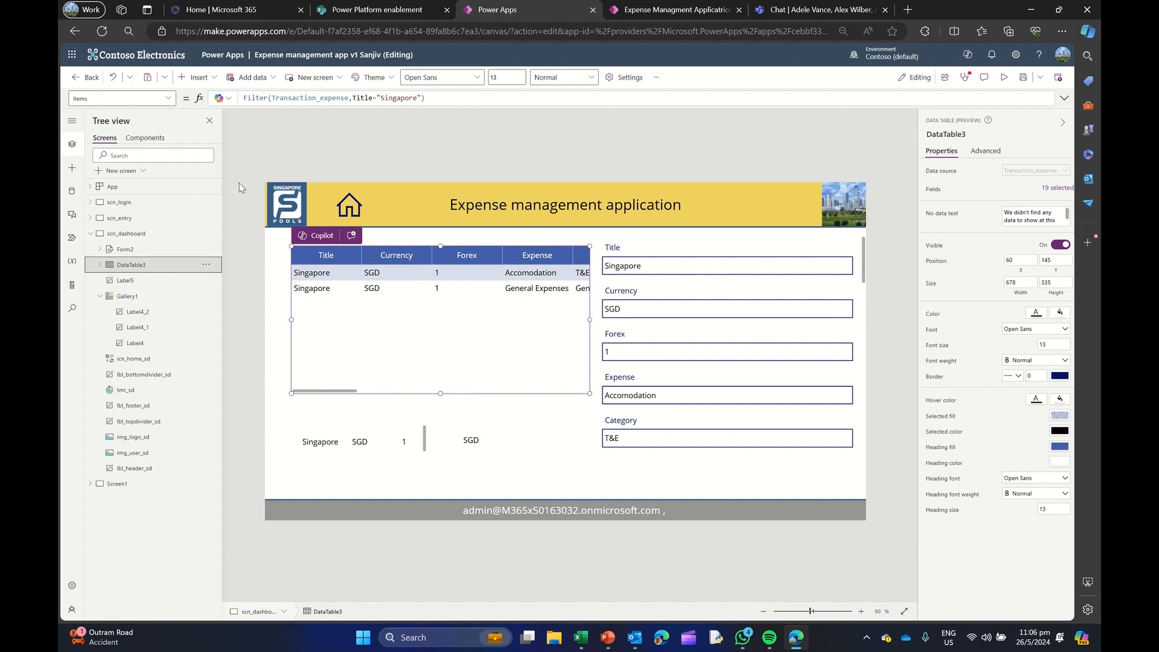
left_click_drag(272, 98, 422, 98)
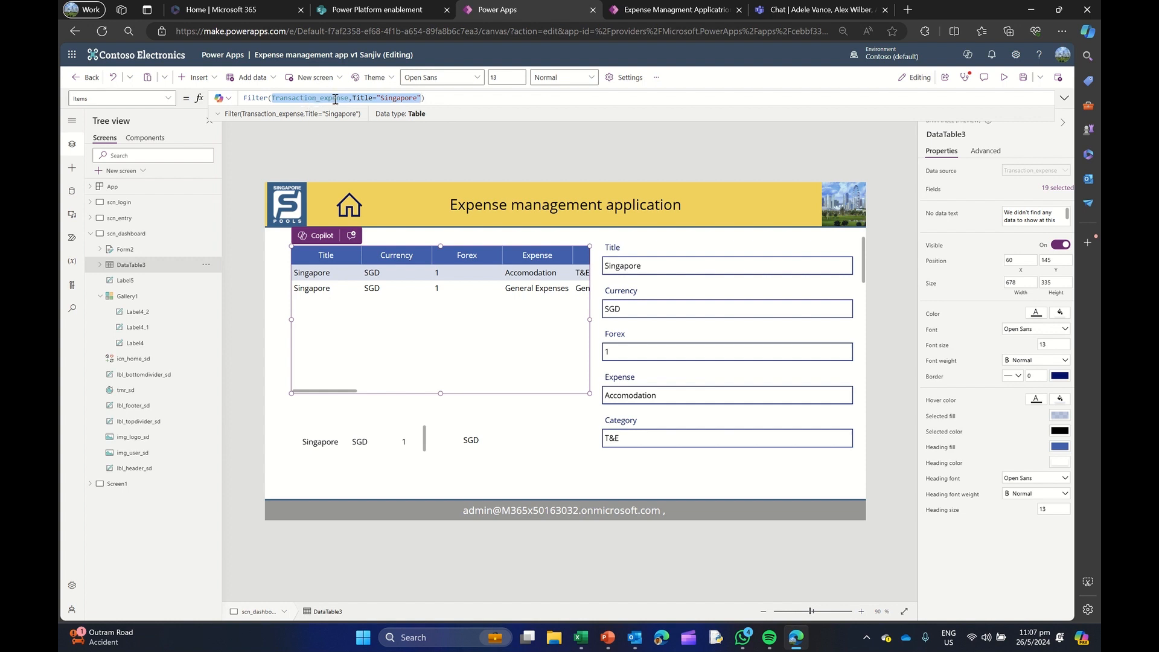
left_click(127, 250)
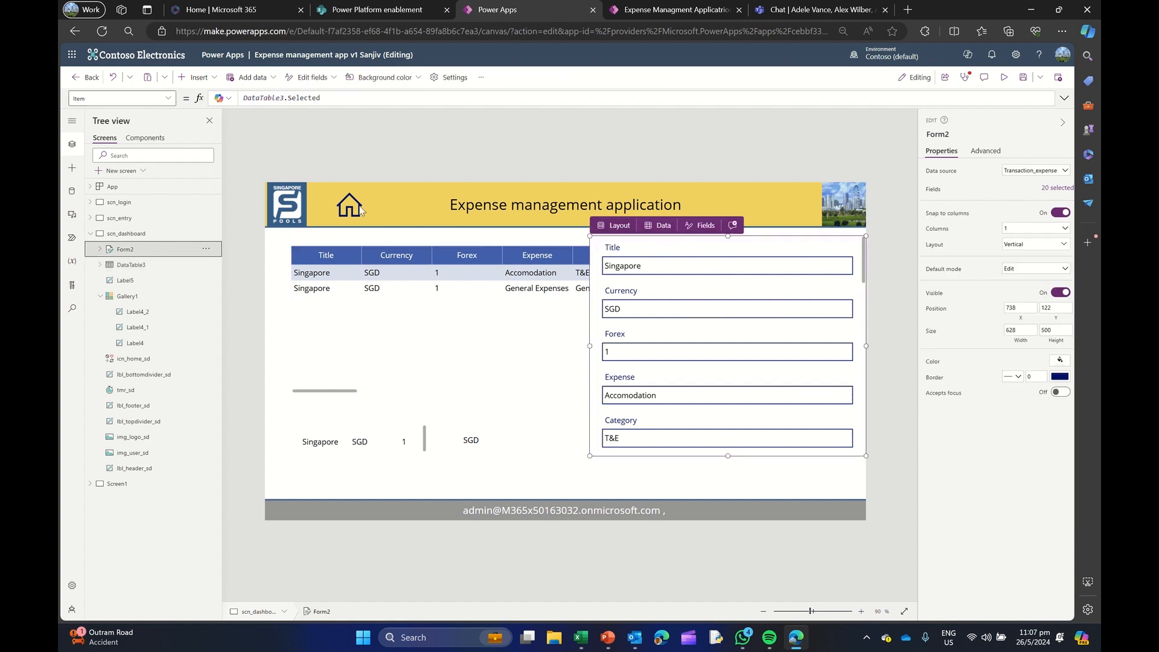
left_click(263, 98)
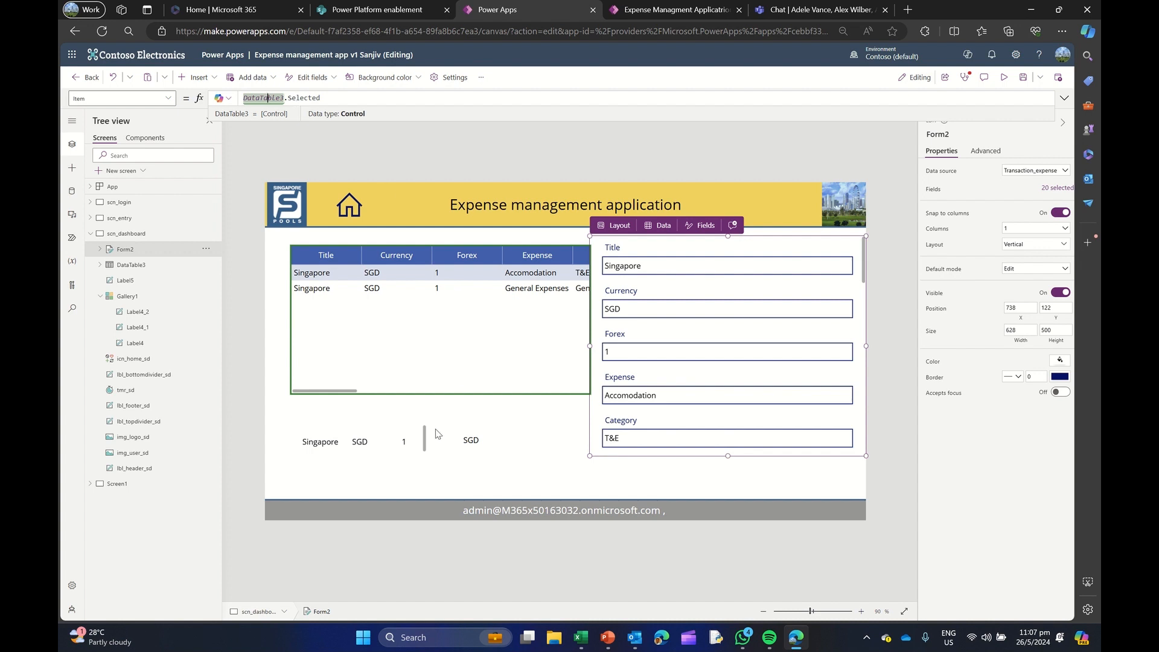
left_click(138, 299)
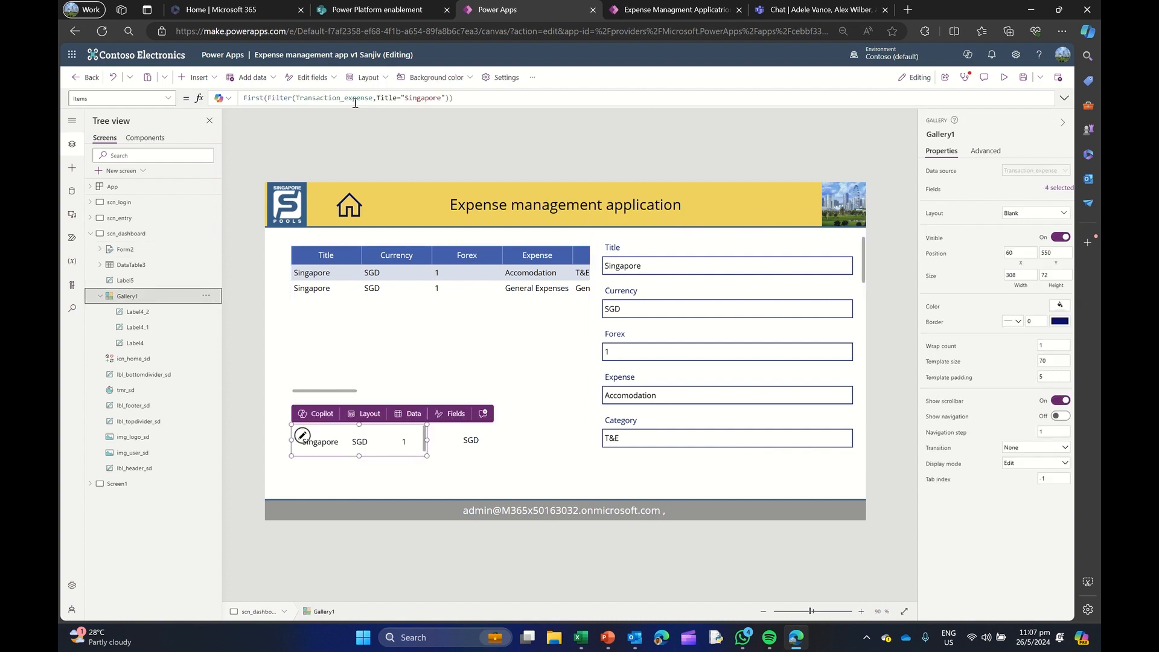
left_click(474, 441)
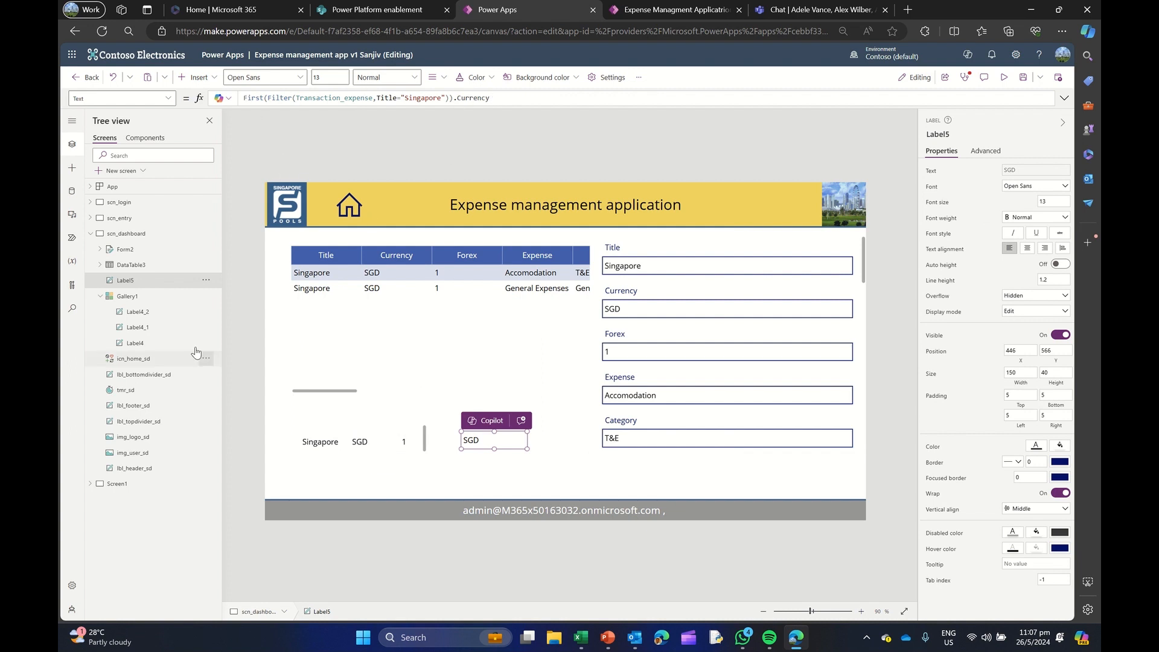
left_click(133, 250)
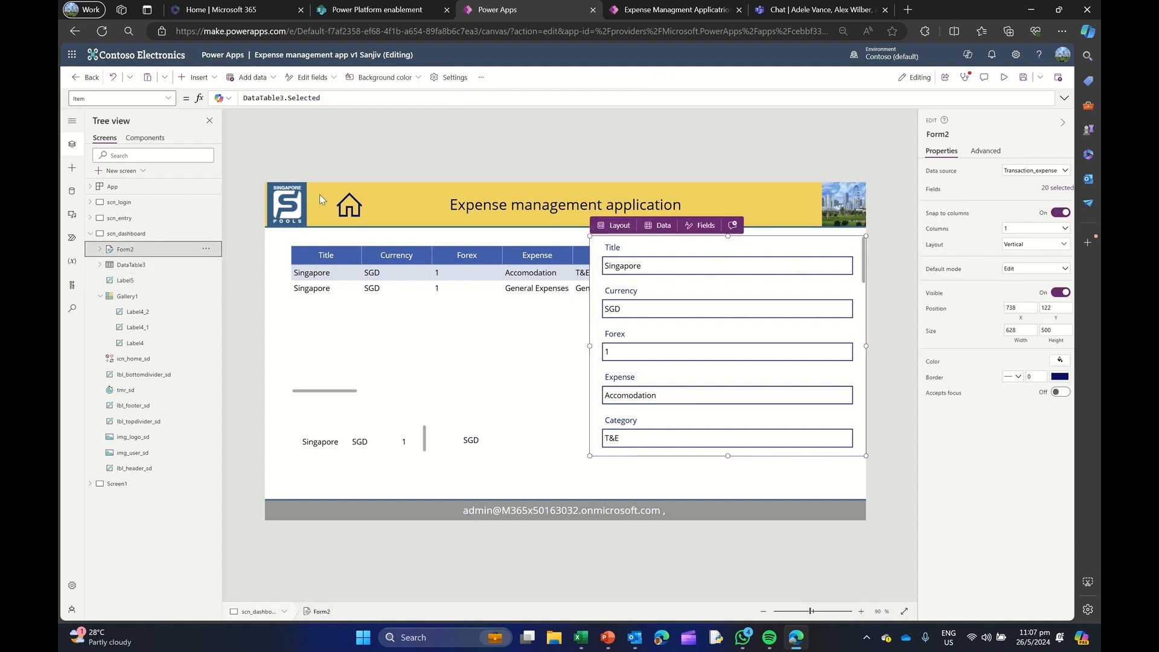
left_click(309, 98)
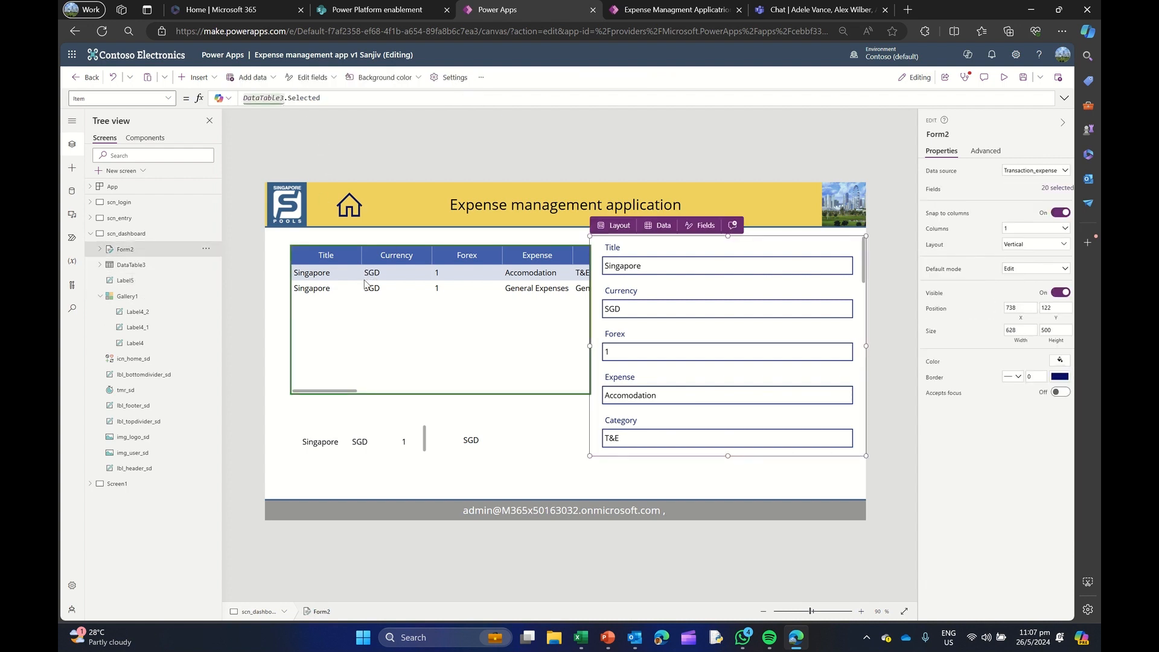
left_click_drag(288, 97, 340, 99)
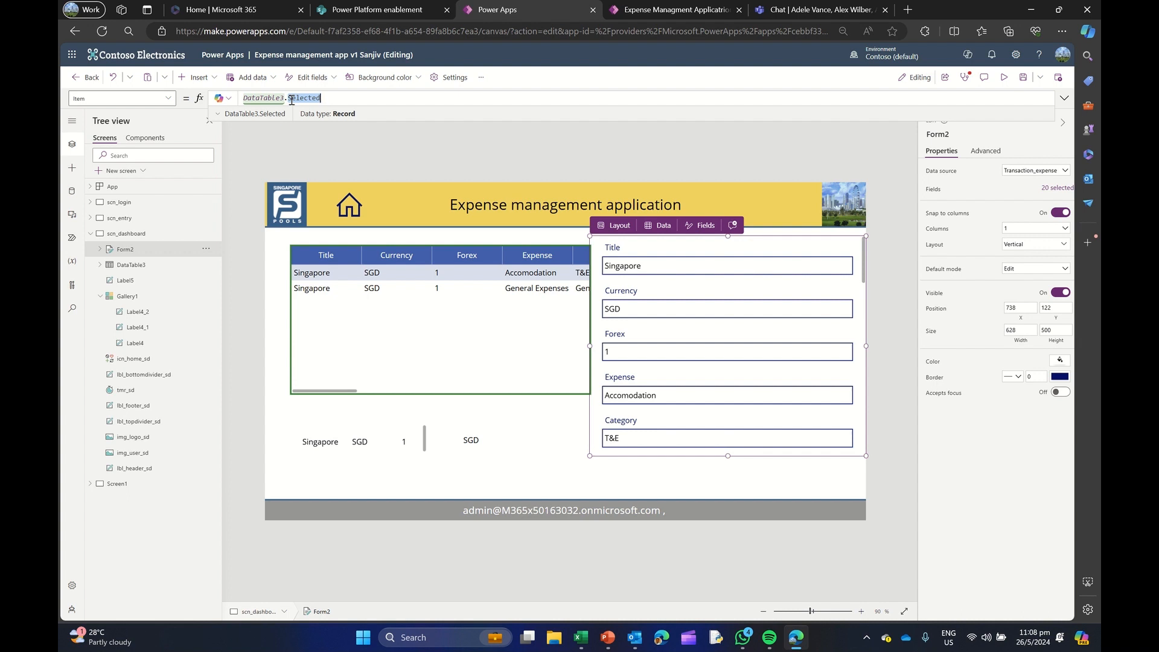
Try DataTable3.Selected.Title as the edit form's Item, and restore the formula to DataTable3.Selected
left_click(324, 101)
type(".")
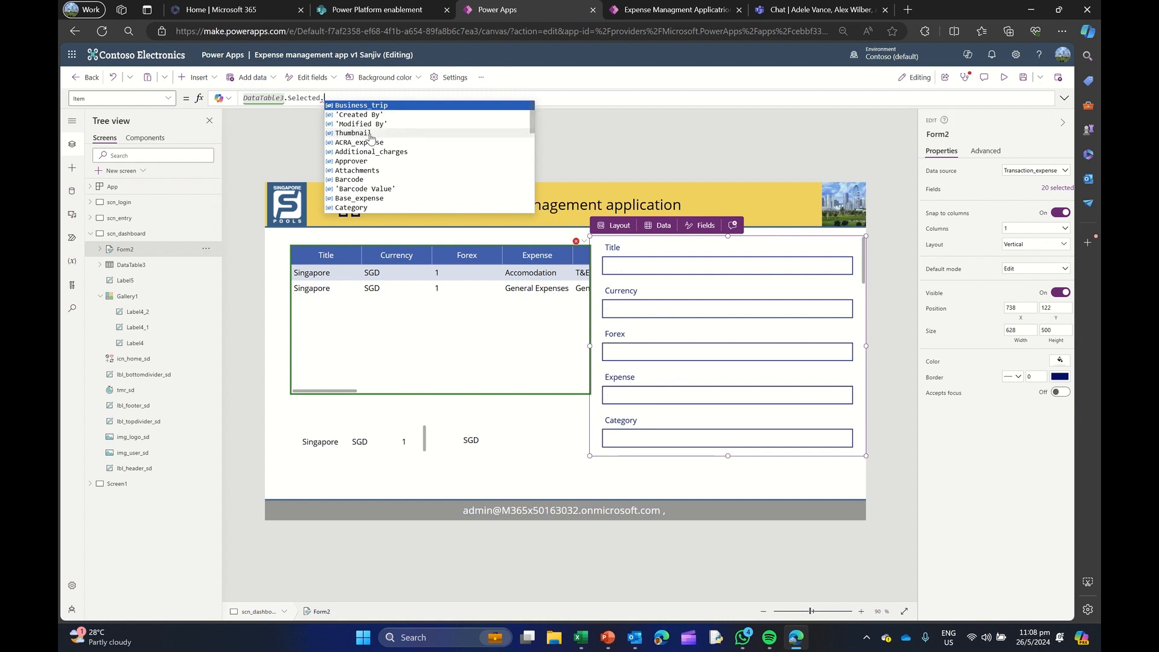
type("Titl")
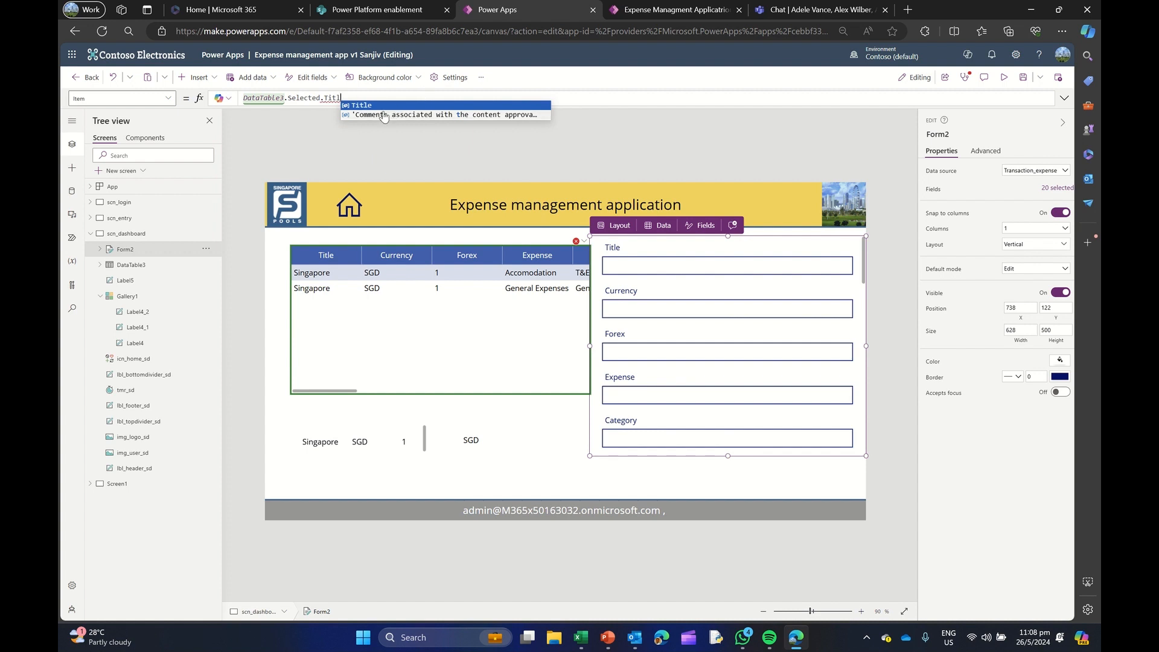
type("e")
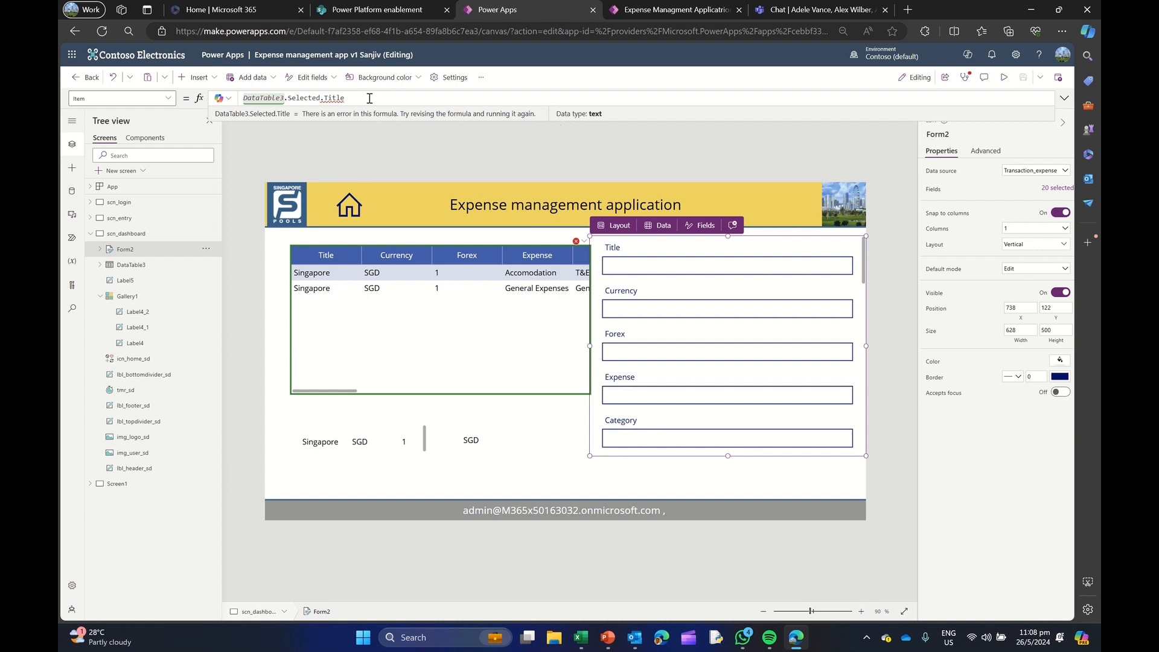
key("BackSpace")
key("BackSpace")
key("BackSpace")
key("BackSpace")
key("BackSpace")
key("BackSpace")
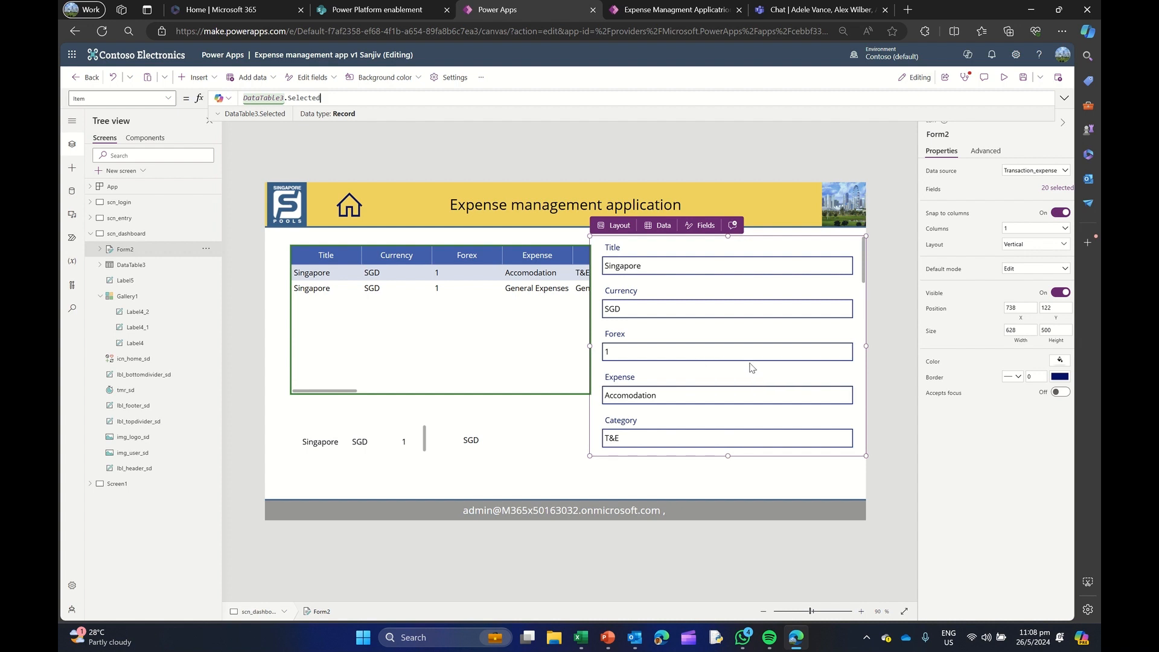
left_click(614, 472)
left_click(614, 477)
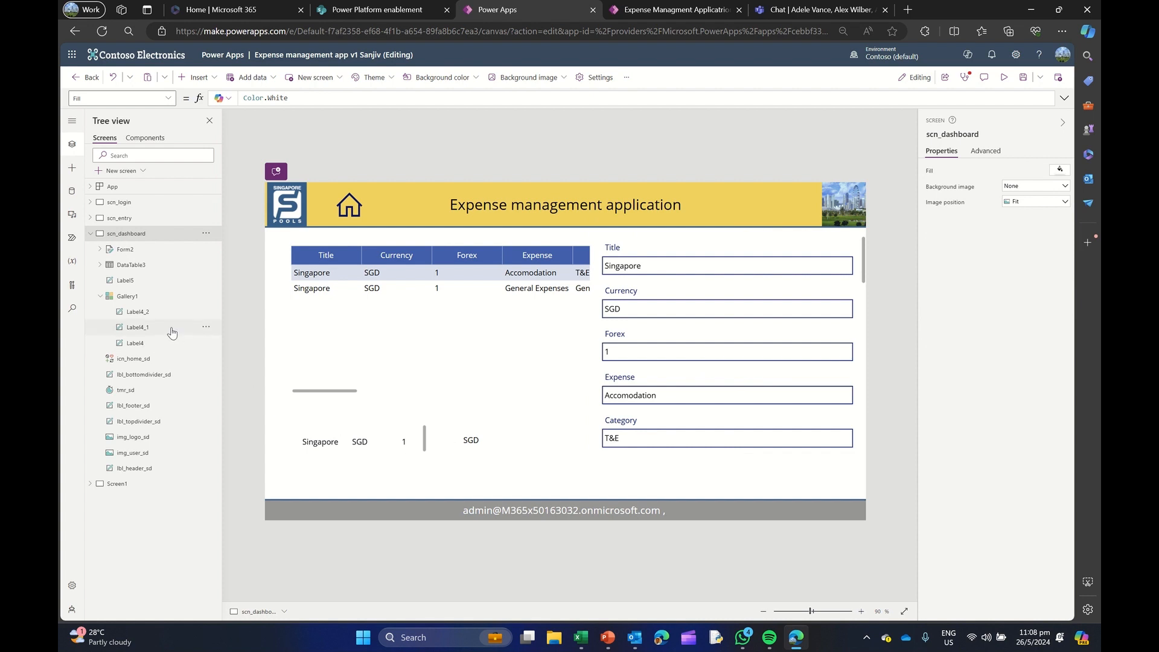
Examine how the data table's Filter formula and the edit form's Item formula relate, including the data type each returns
left_click(140, 267)
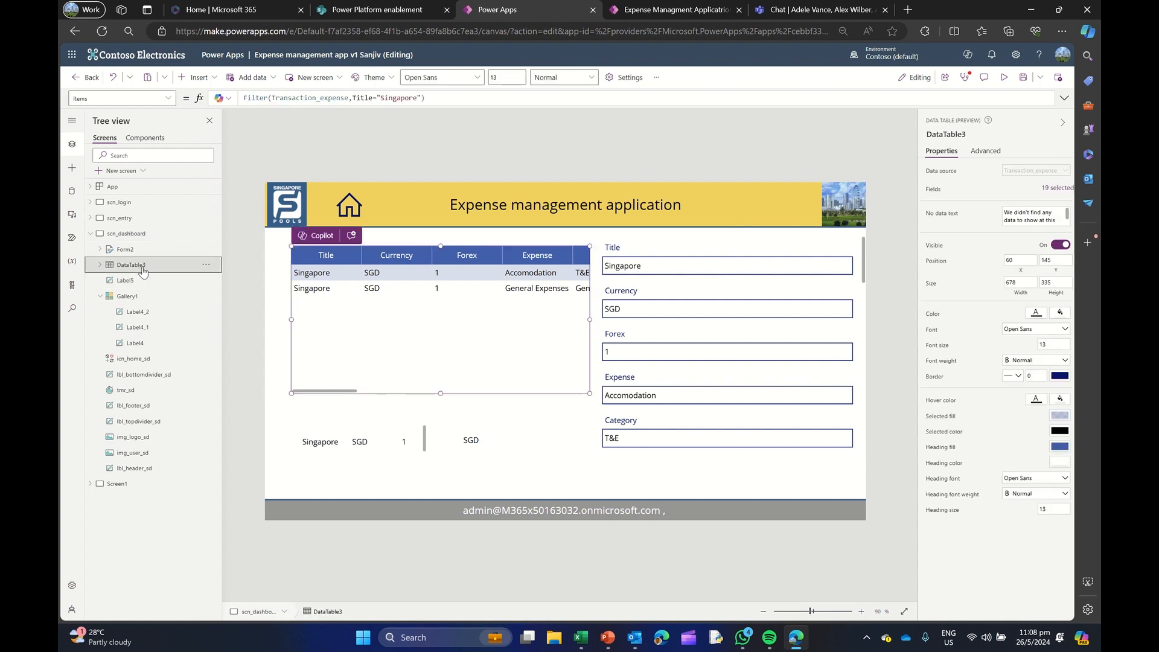
left_click_drag(272, 97, 423, 98)
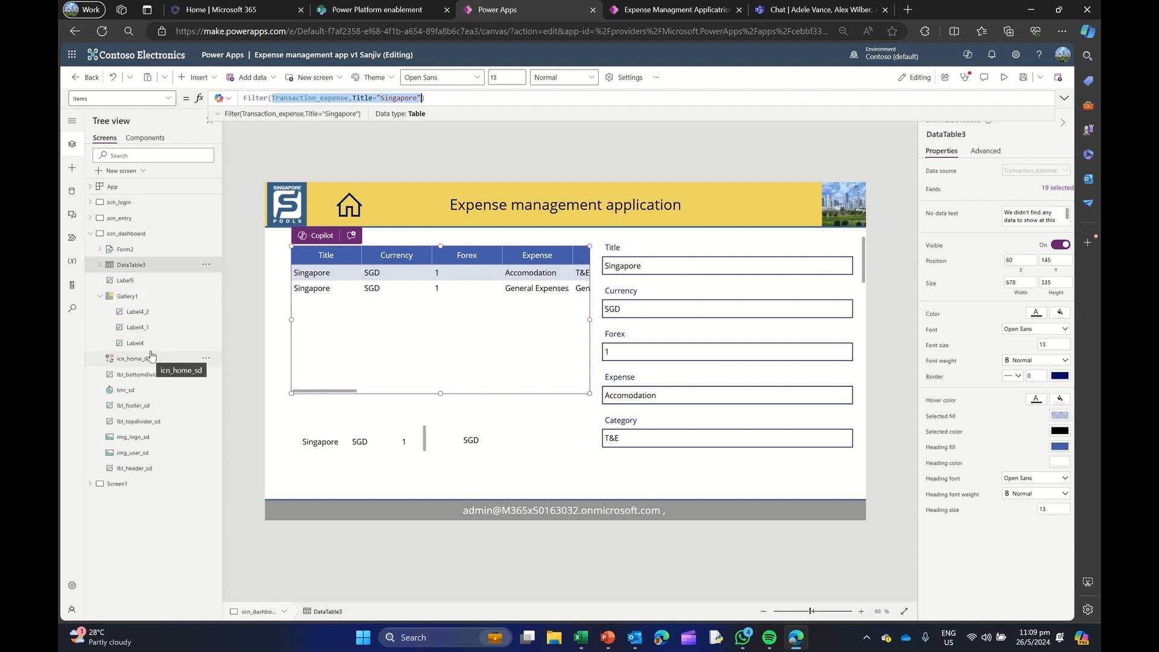
left_click(130, 249)
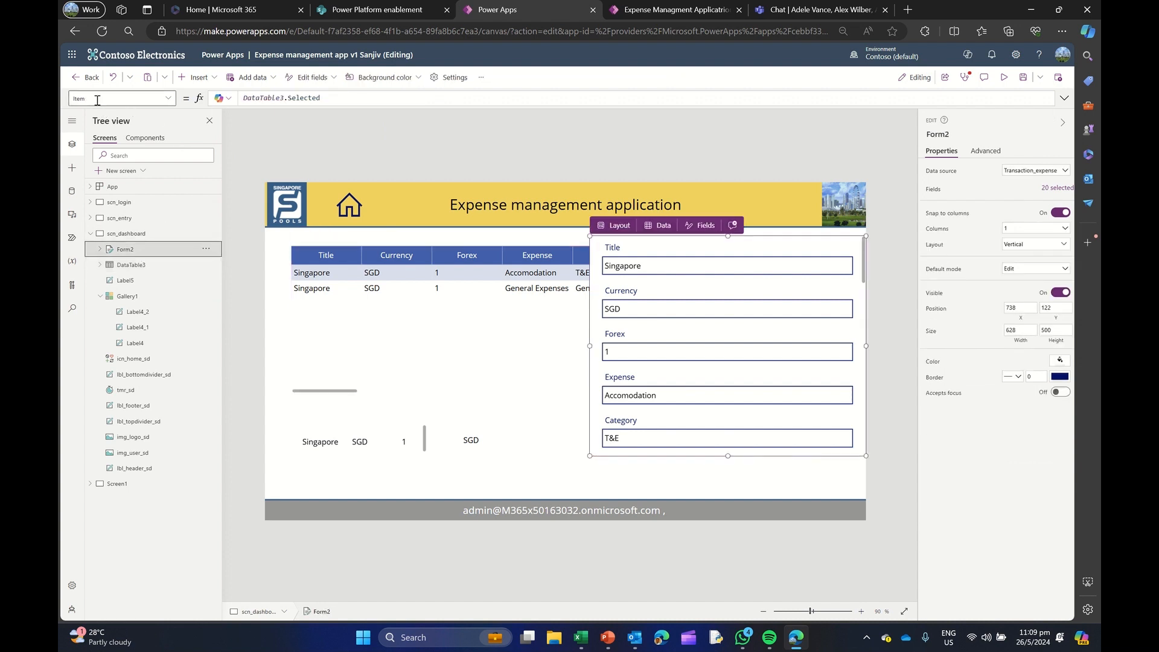
left_click(262, 97)
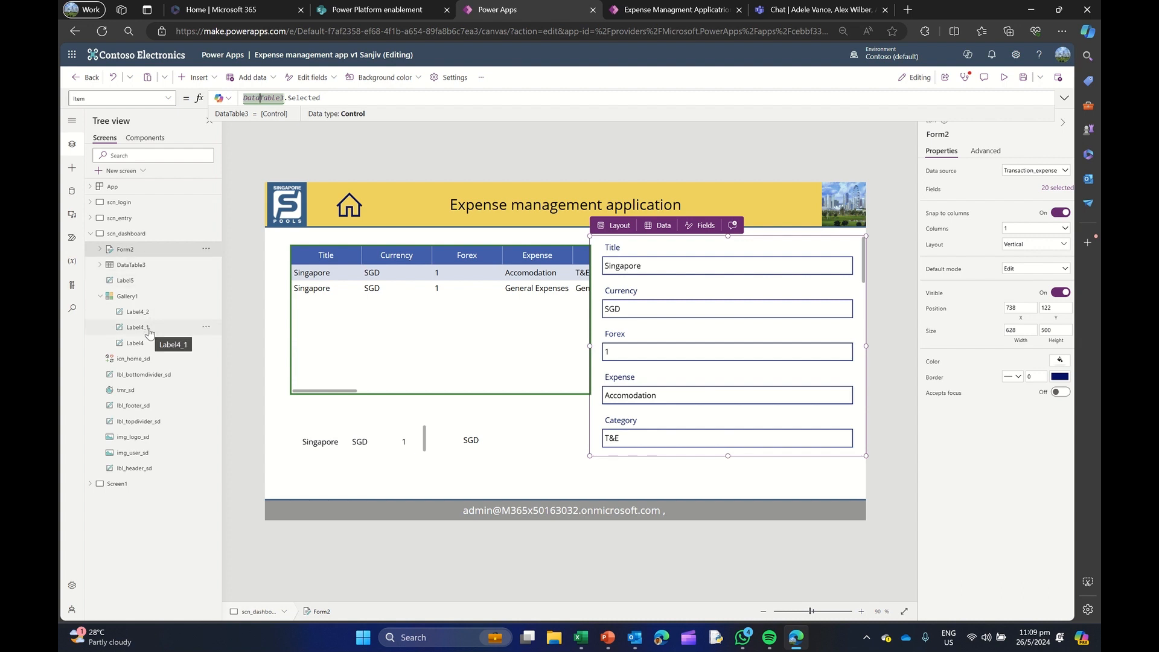
left_click(137, 266)
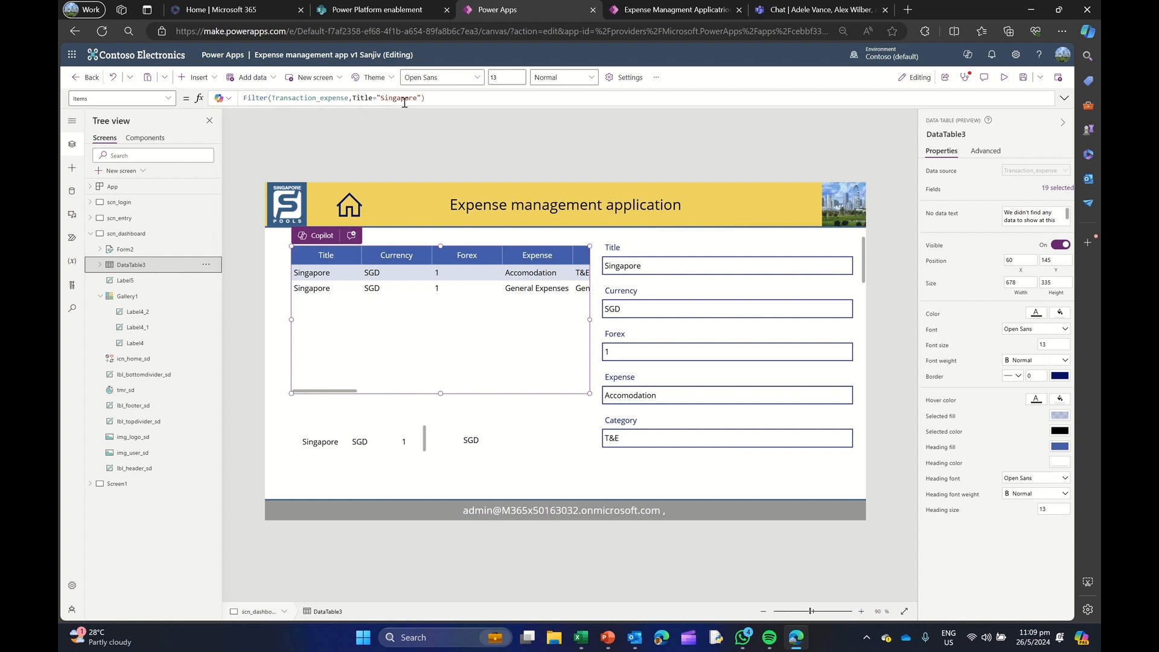
left_click(268, 98)
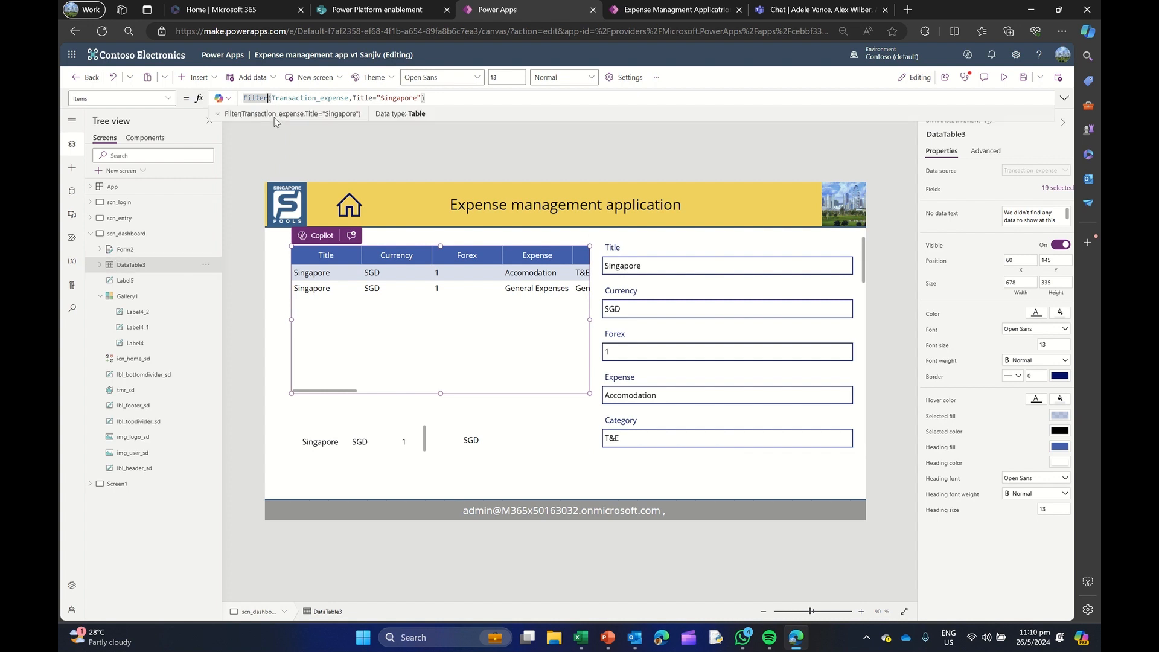